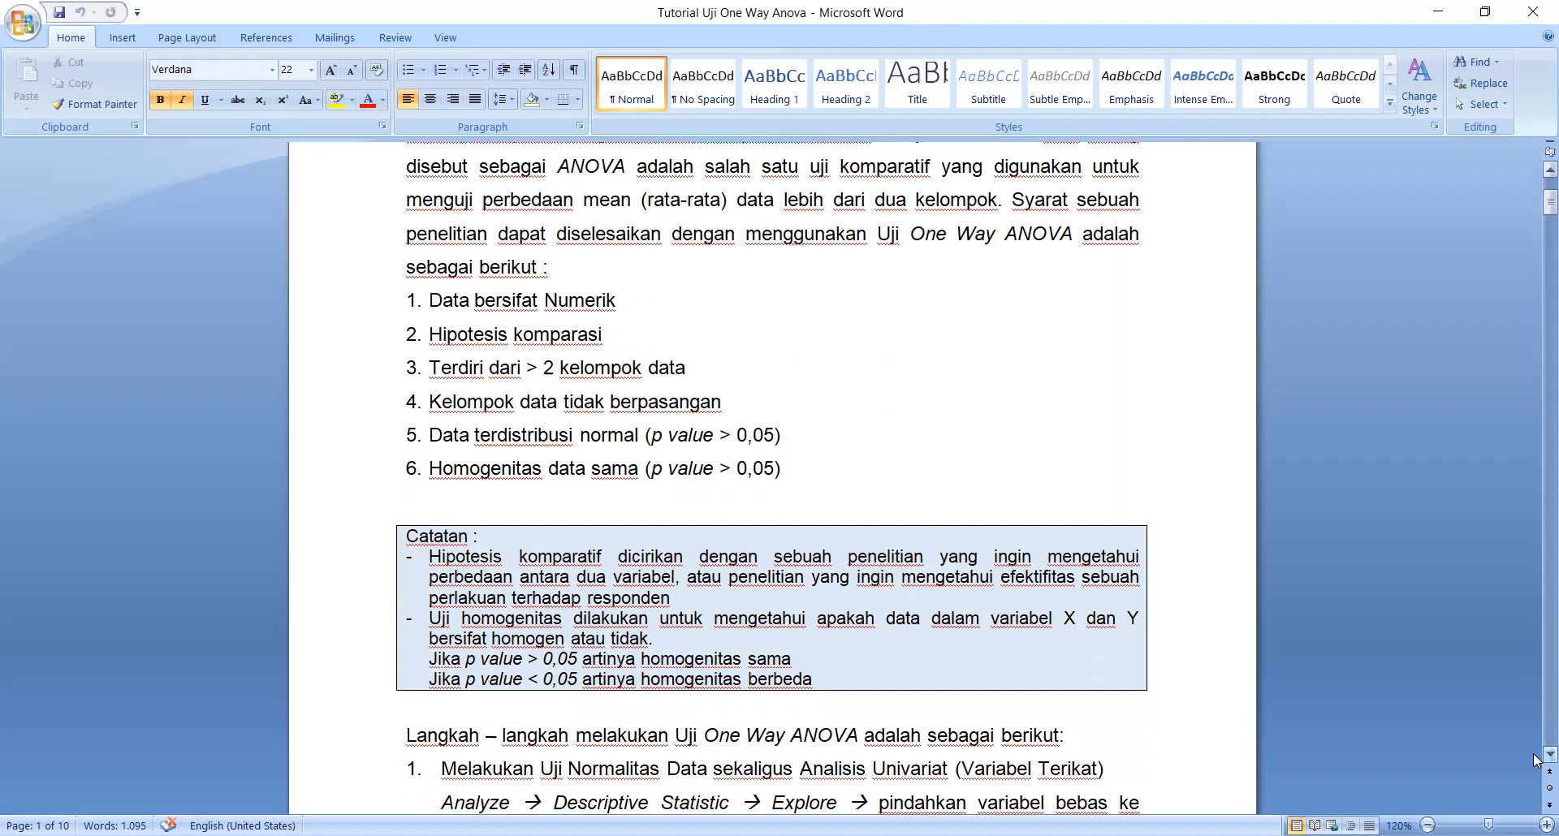
# Read the One Way ANOVA requirements, the homogeneity notes and the numbered test steps in the tutorial document.
pyautogui.scroll(-4, 1535, 760)
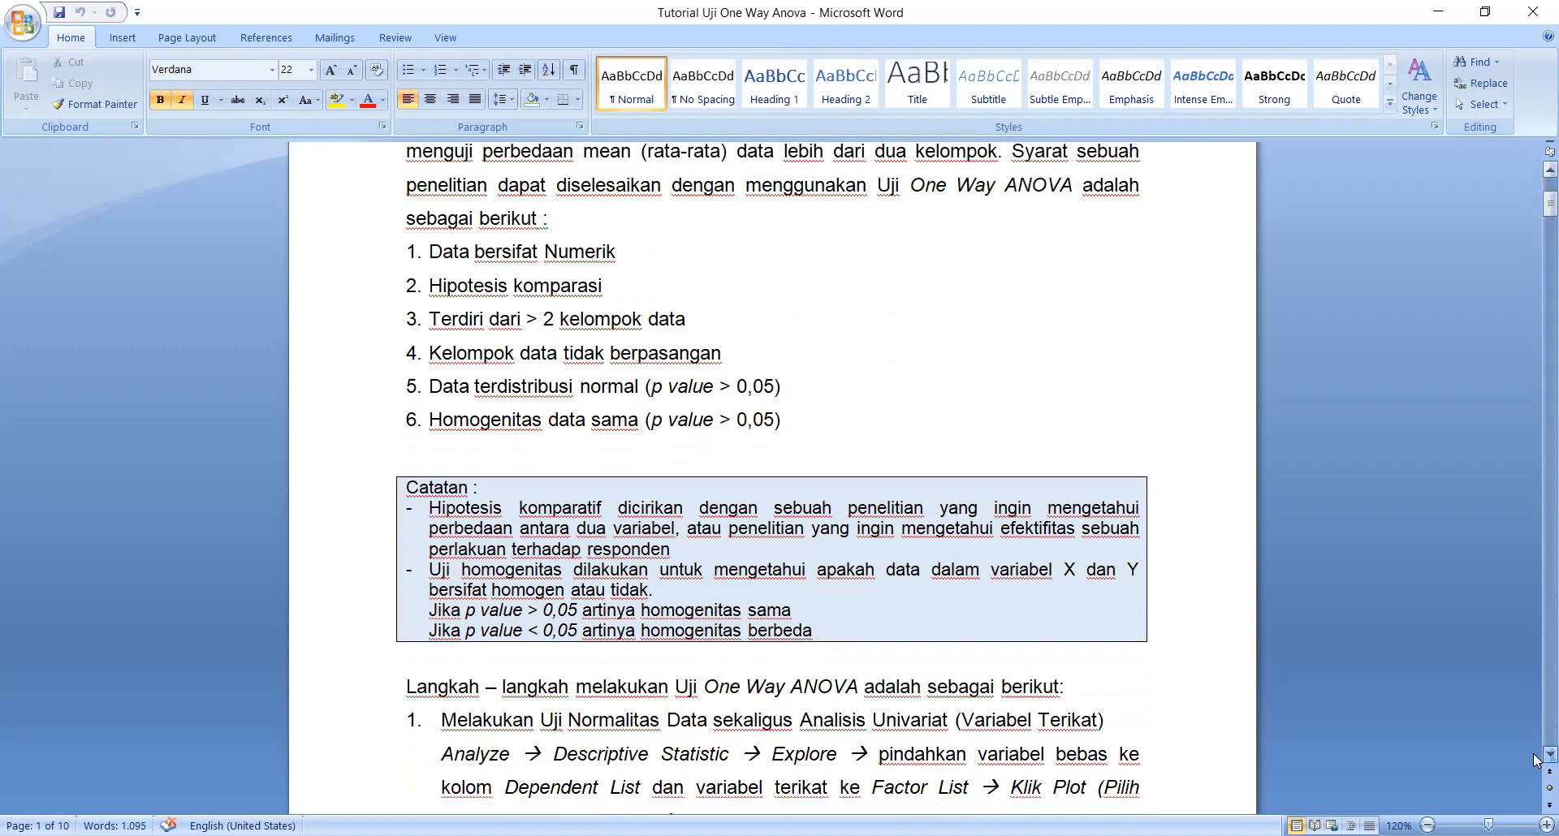
pyautogui.scroll(-5, 1536, 760)
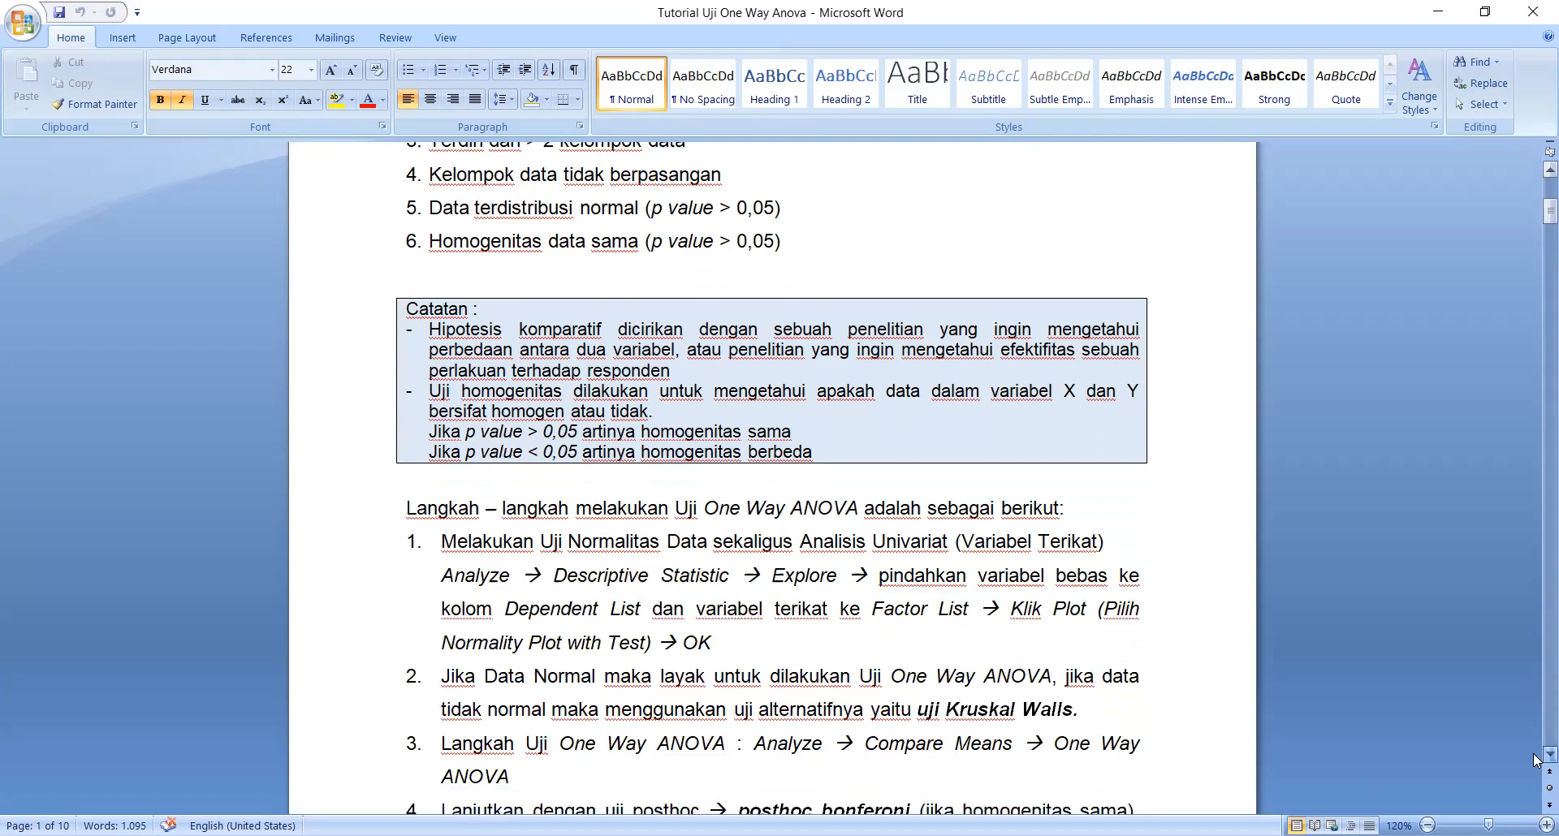
pyautogui.scroll(-1, 1536, 760)
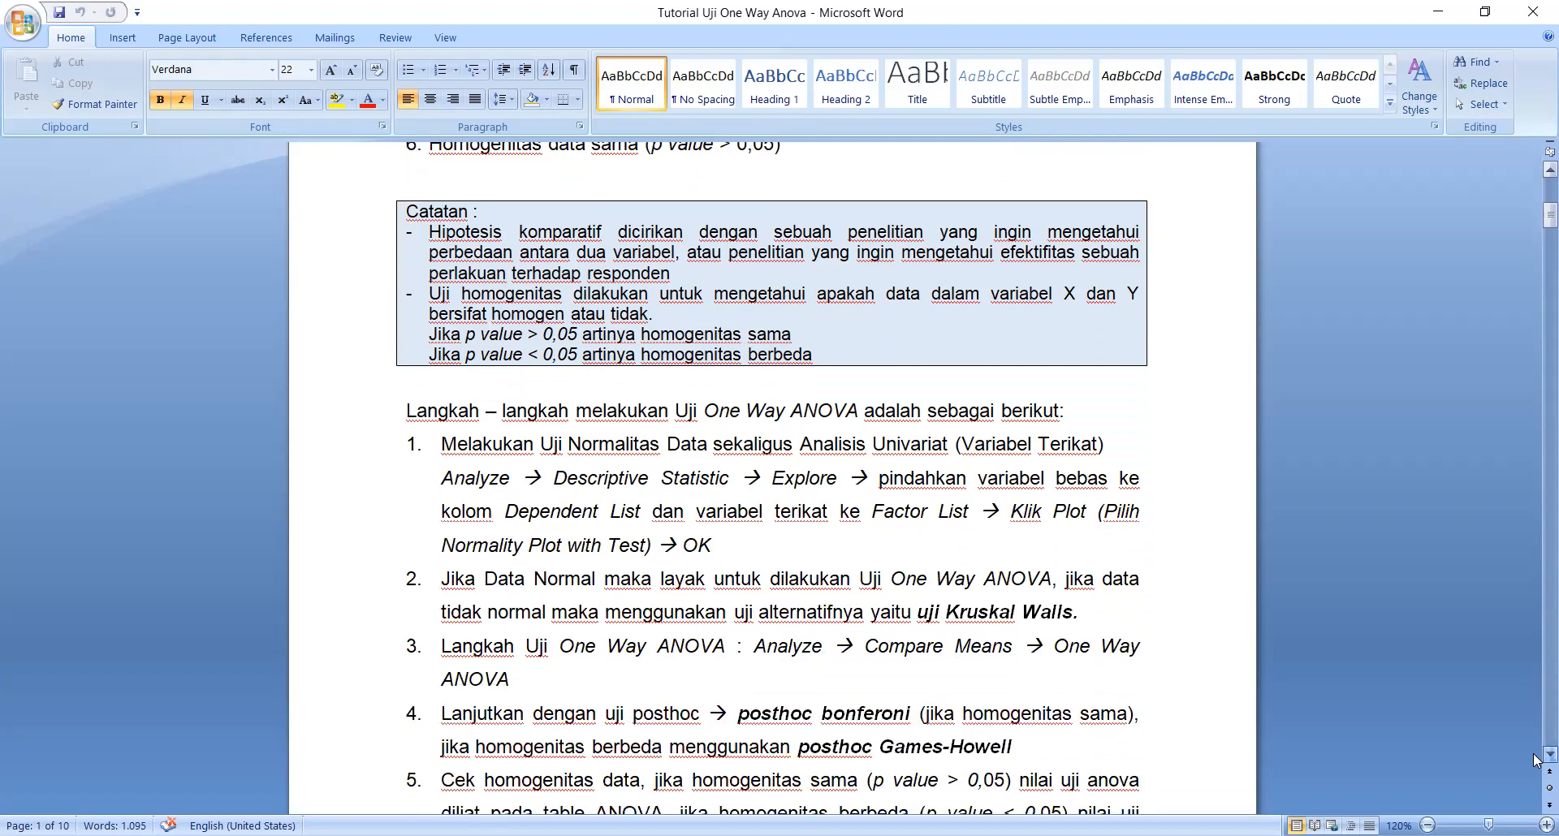
pyautogui.scroll(-1, 1536, 760)
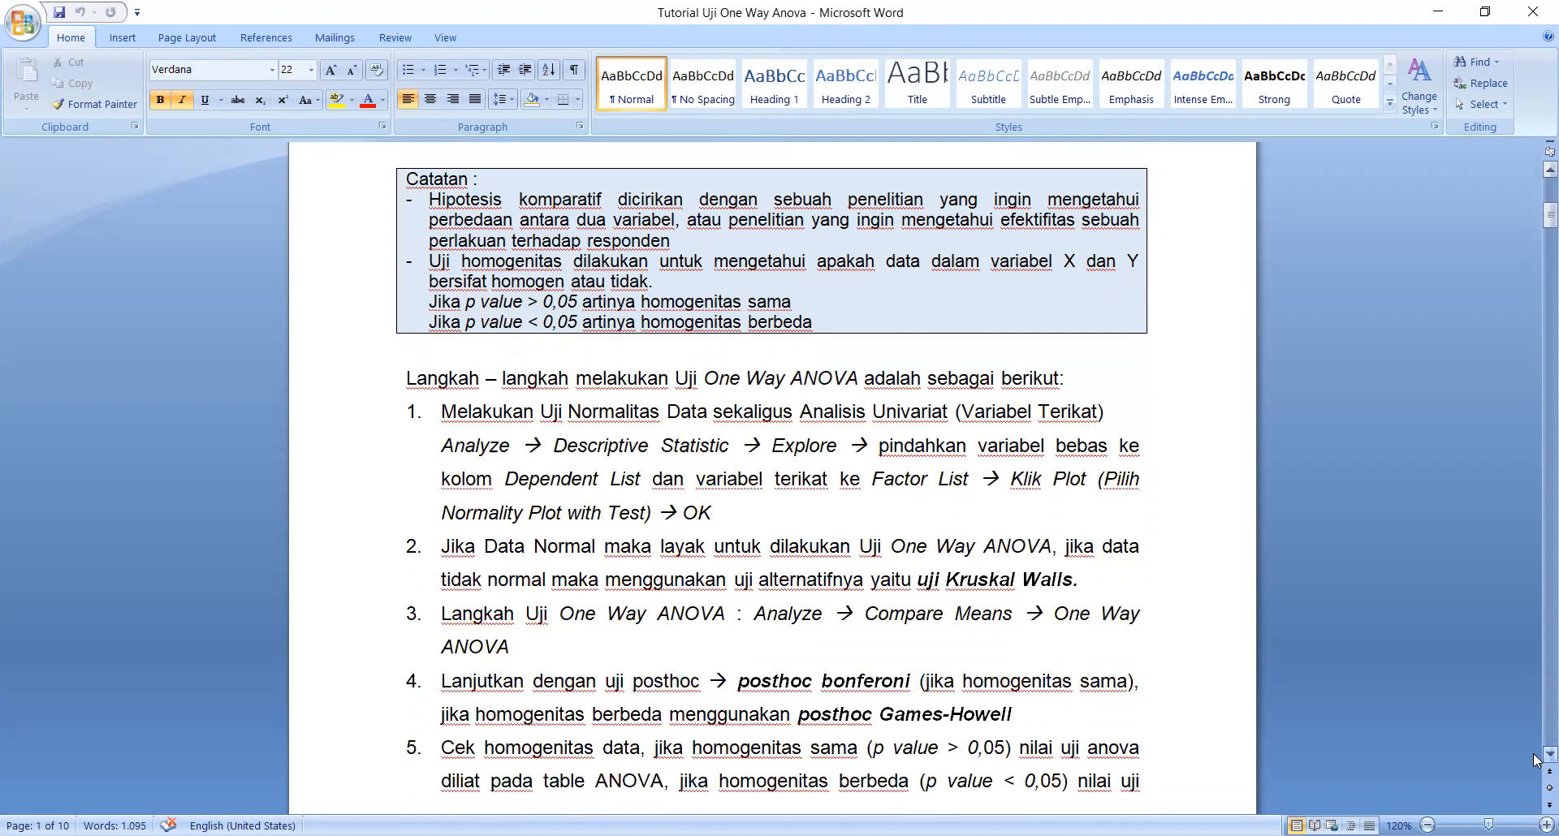
pyautogui.scroll(-2, 1535, 760)
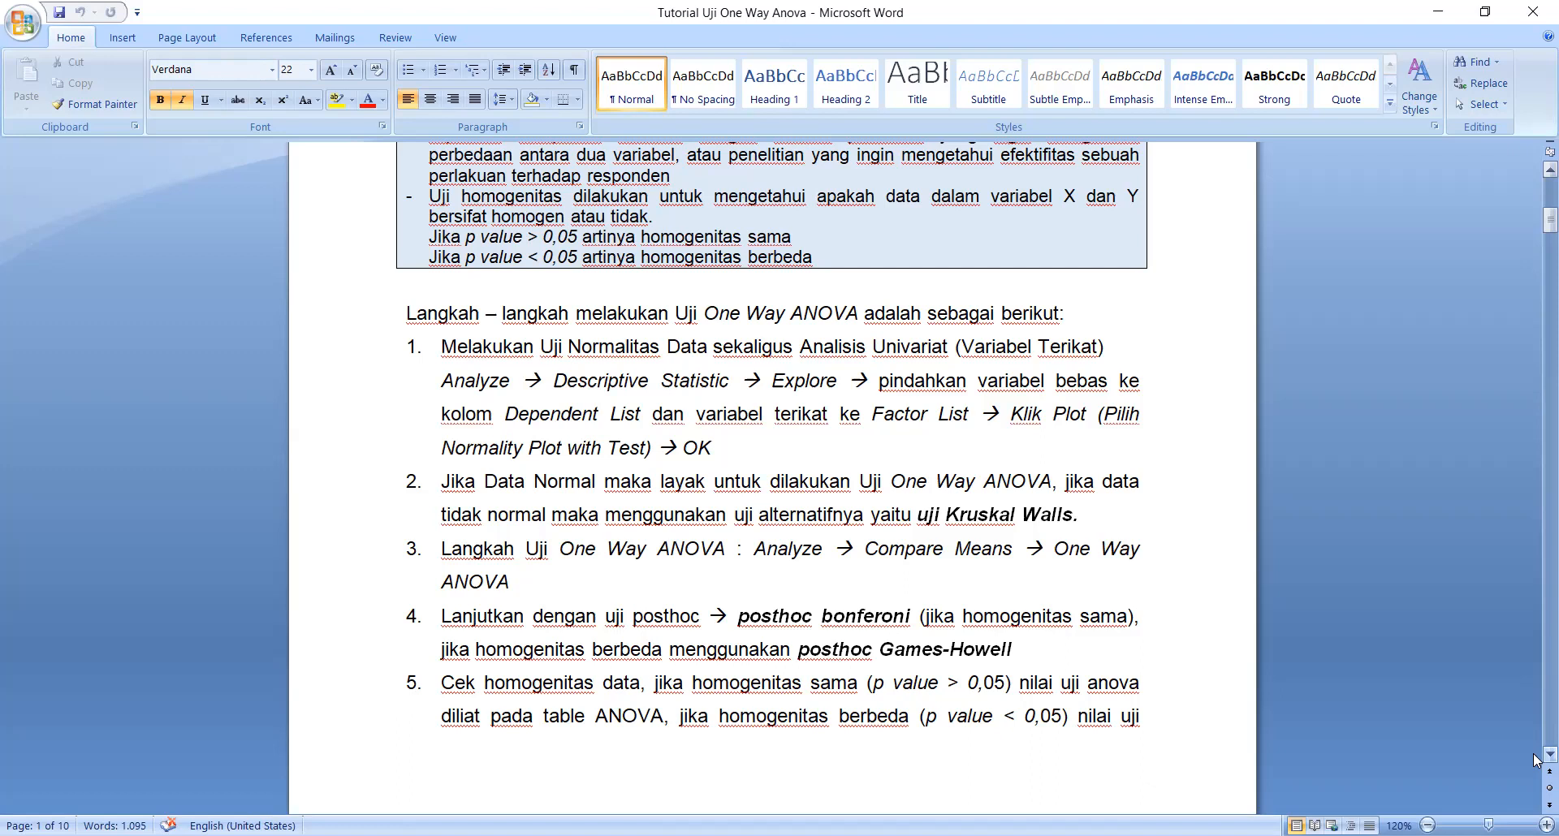
# Examine the example case on page 2, including the reproduction knowledge scores for Semester 2, 4 and 6 and the questions below.
pyautogui.hotkey('ctrl', 'pagedown')
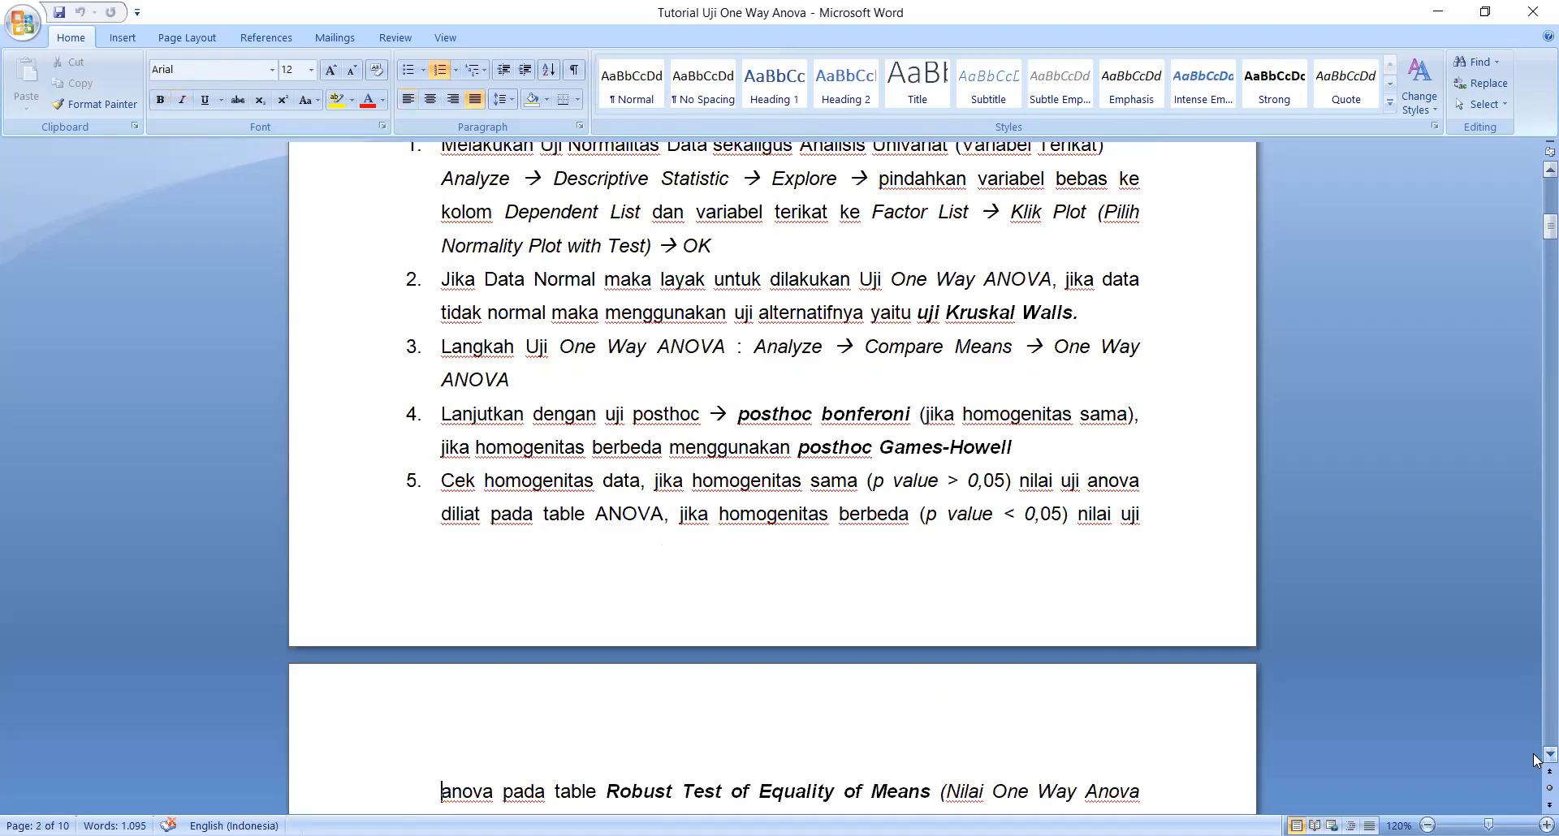
pyautogui.press('Down')
pyautogui.press('Down')
pyautogui.press('Down')
pyautogui.press('Down')
pyautogui.press('Down')
pyautogui.press('Down')
pyautogui.press('Down')
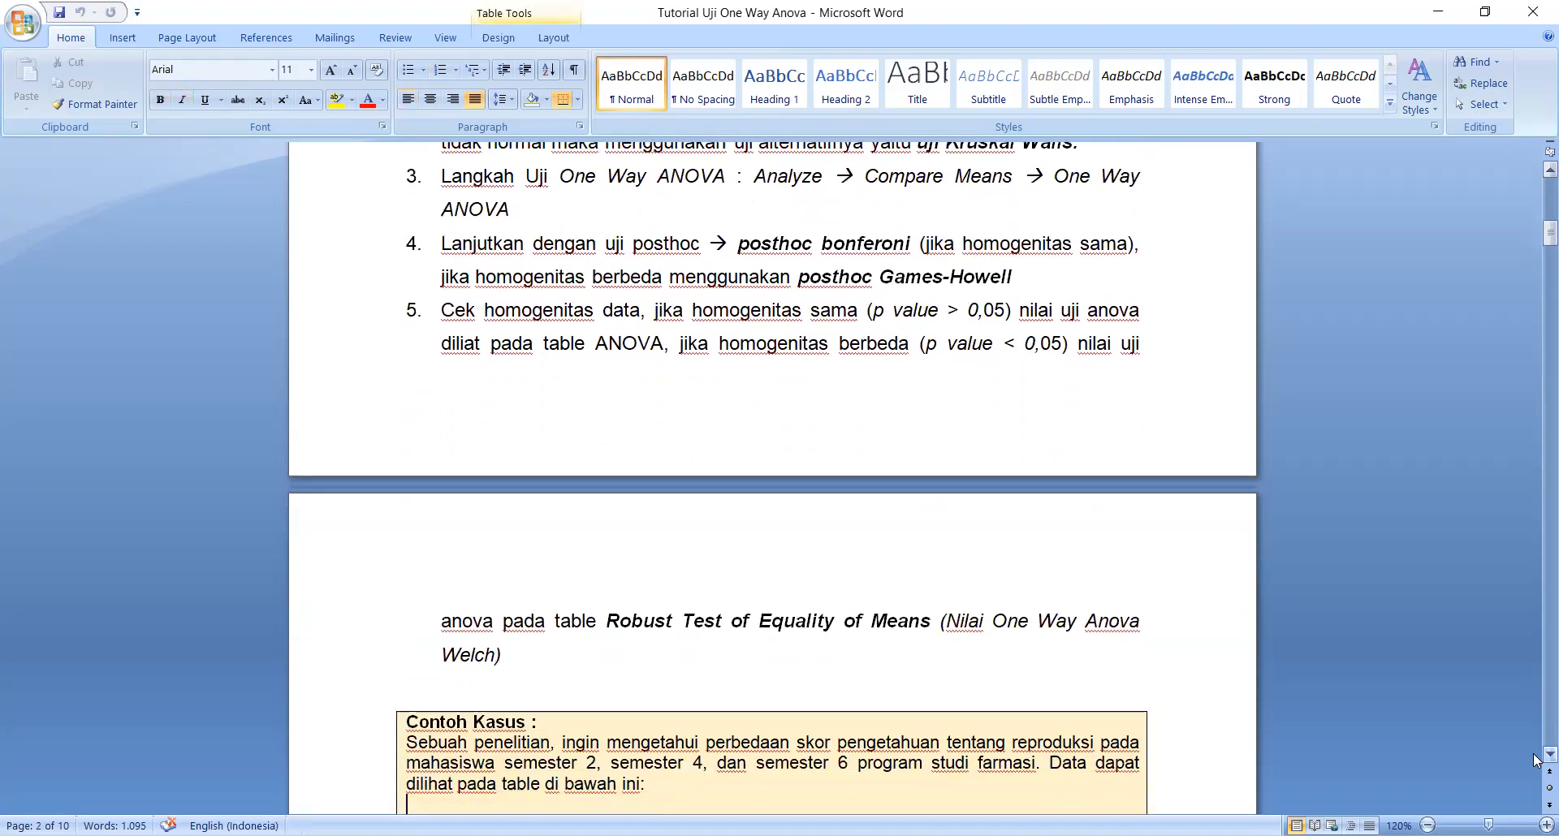
pyautogui.press('Down')
pyautogui.press('Down')
pyautogui.press('Down')
pyautogui.press('Down')
pyautogui.press('Down')
pyautogui.press('Down')
pyautogui.press('Down')
pyautogui.press('Down')
pyautogui.press('Down')
pyautogui.press('Down')
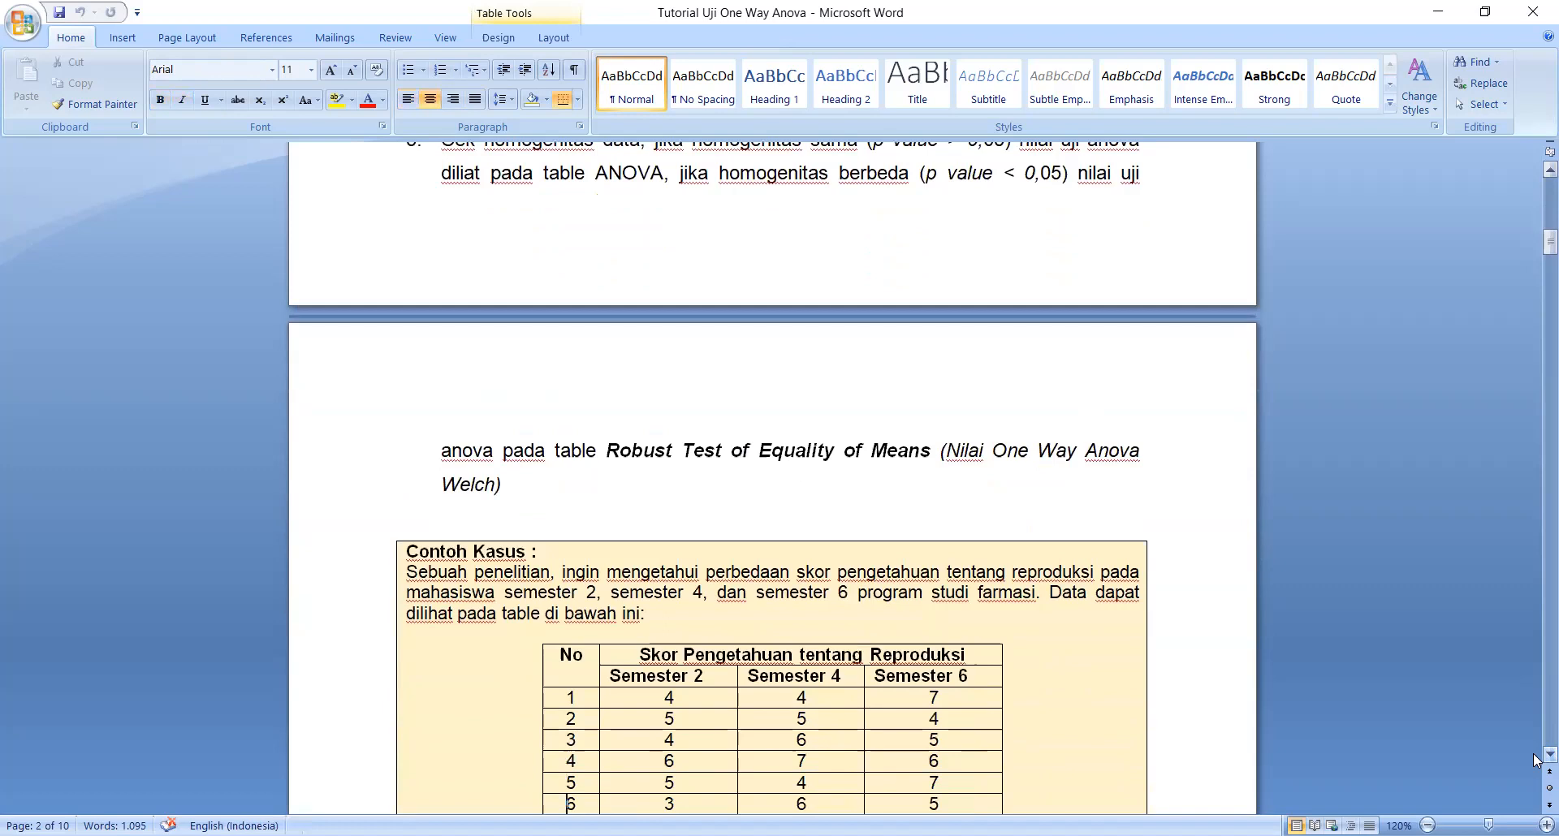
pyautogui.press('Down')
pyautogui.press('Down')
pyautogui.press('Down')
pyautogui.press('Down')
pyautogui.press('Down')
pyautogui.press('Down')
pyautogui.press('Down')
pyautogui.press('Down')
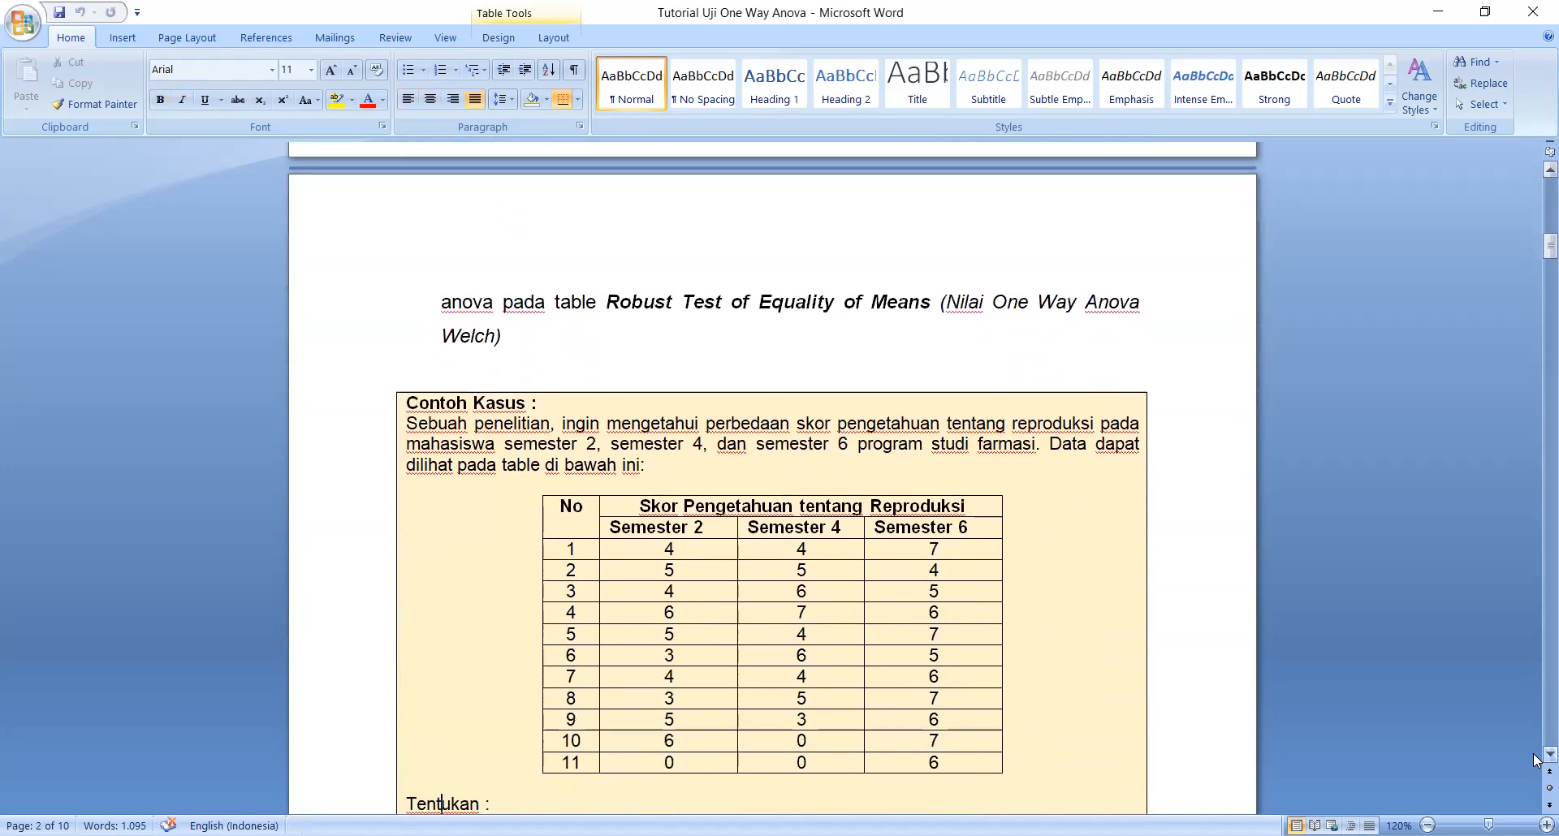
pyautogui.press('Down')
pyautogui.press('Down')
pyautogui.press('Down')
pyautogui.press('Down')
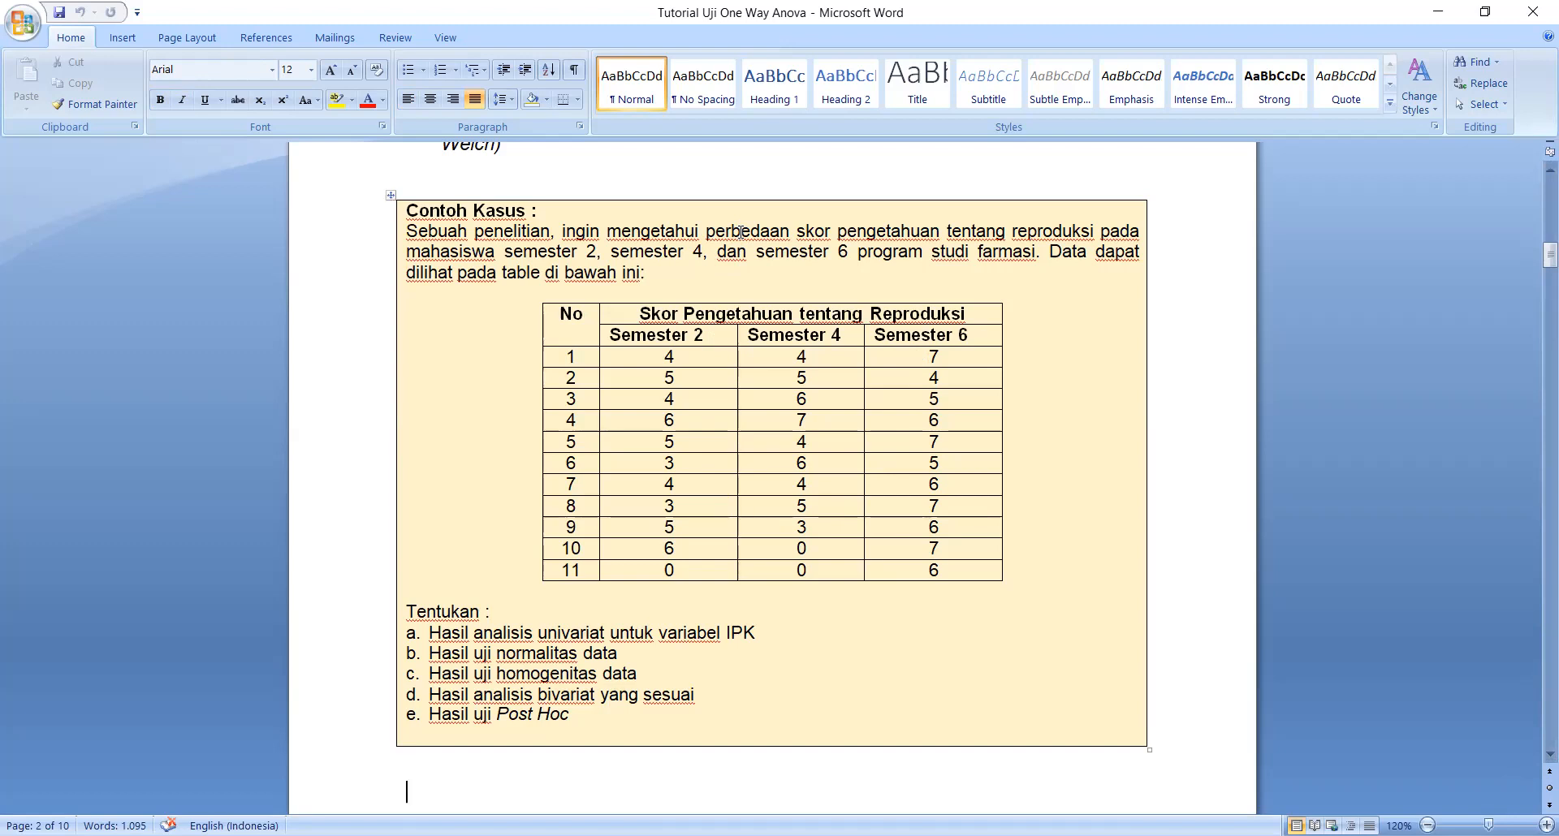
pyautogui.click(718, 337)
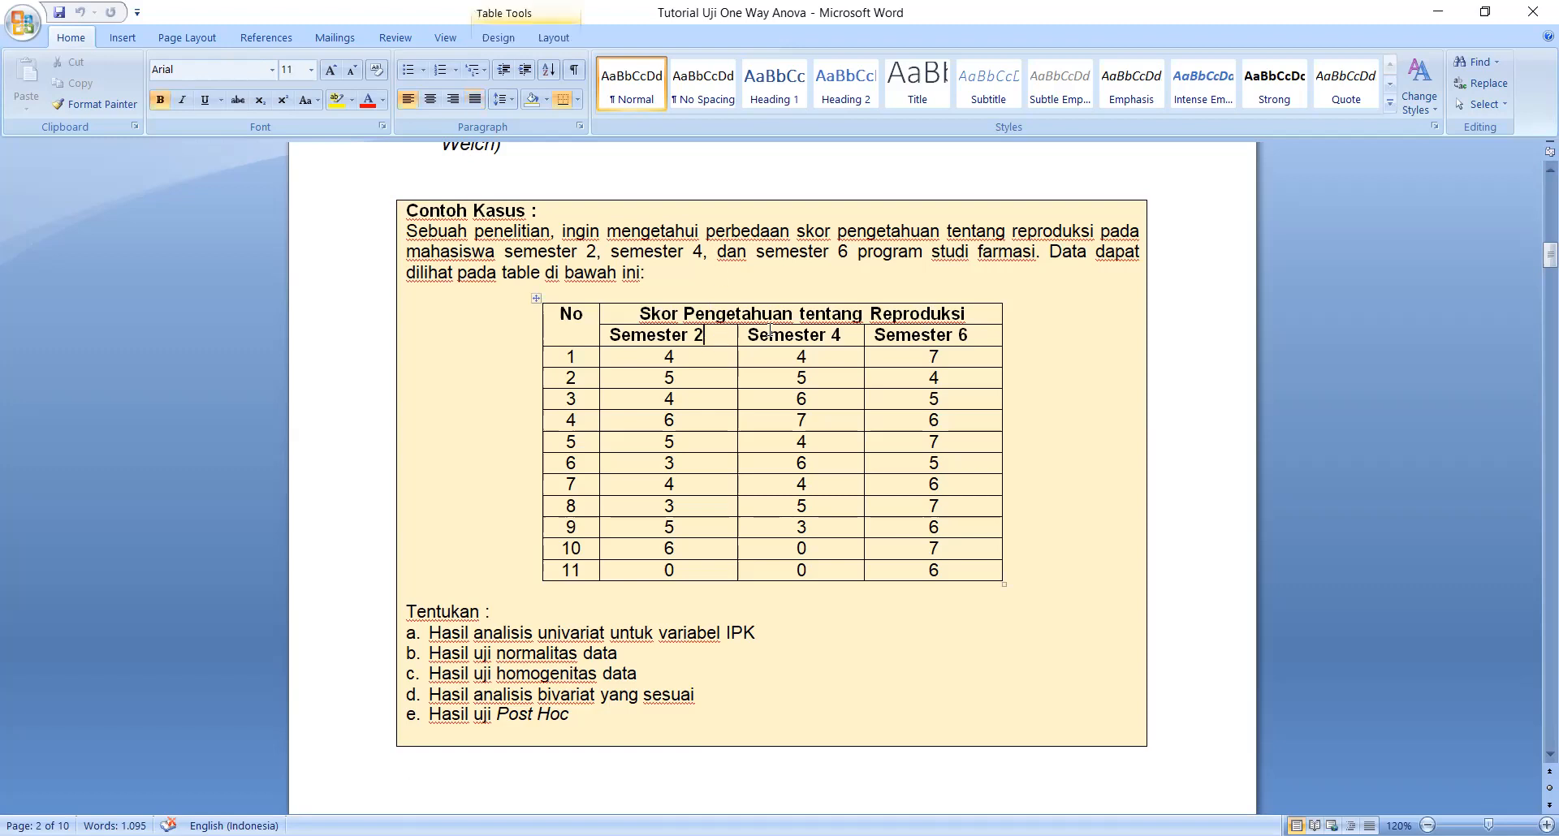
pyautogui.doubleClick(806, 334)
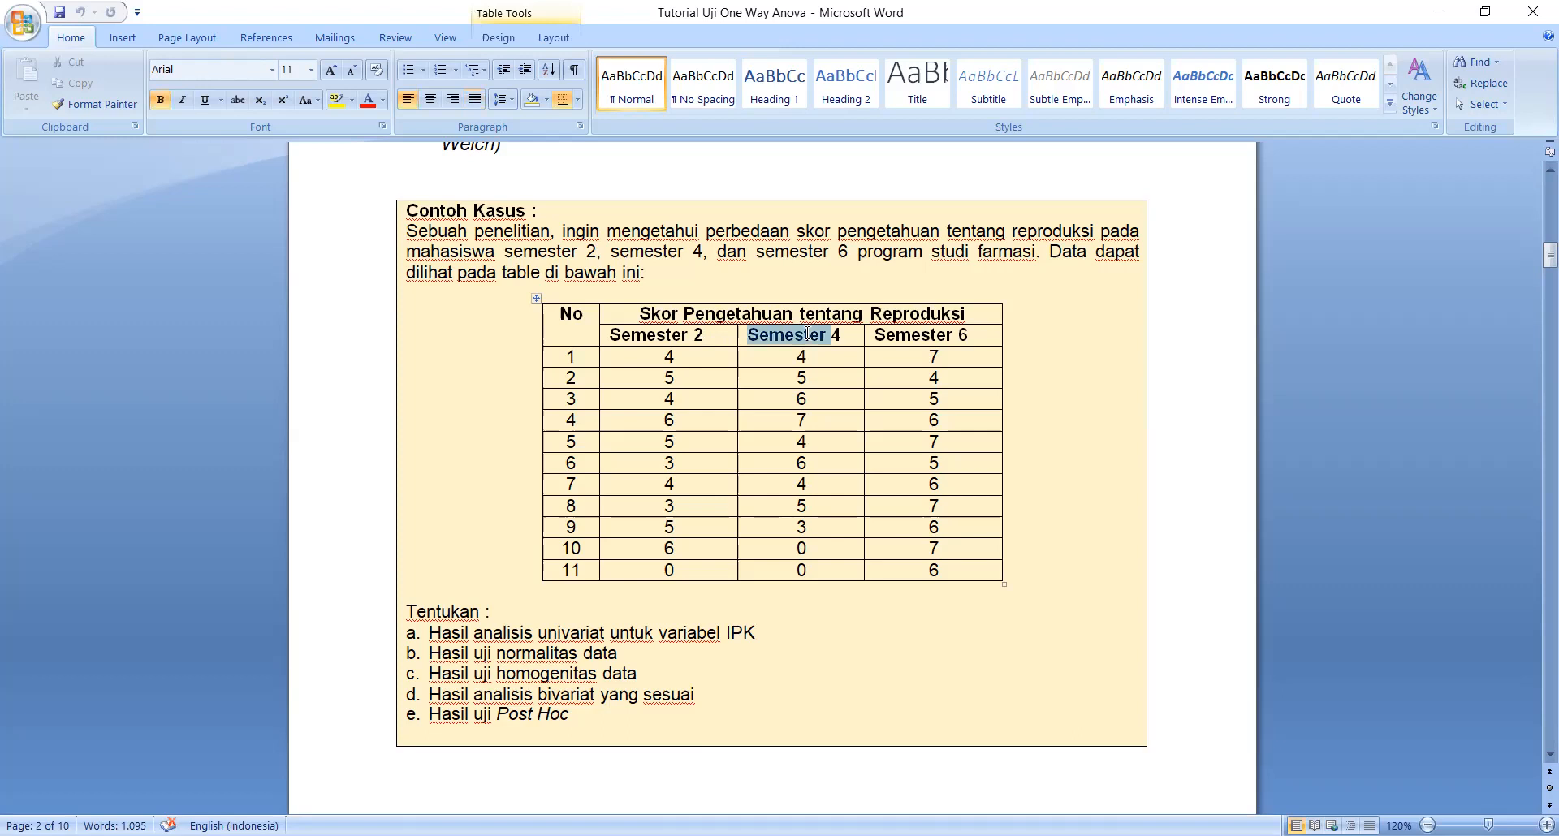
pyautogui.click(875, 335)
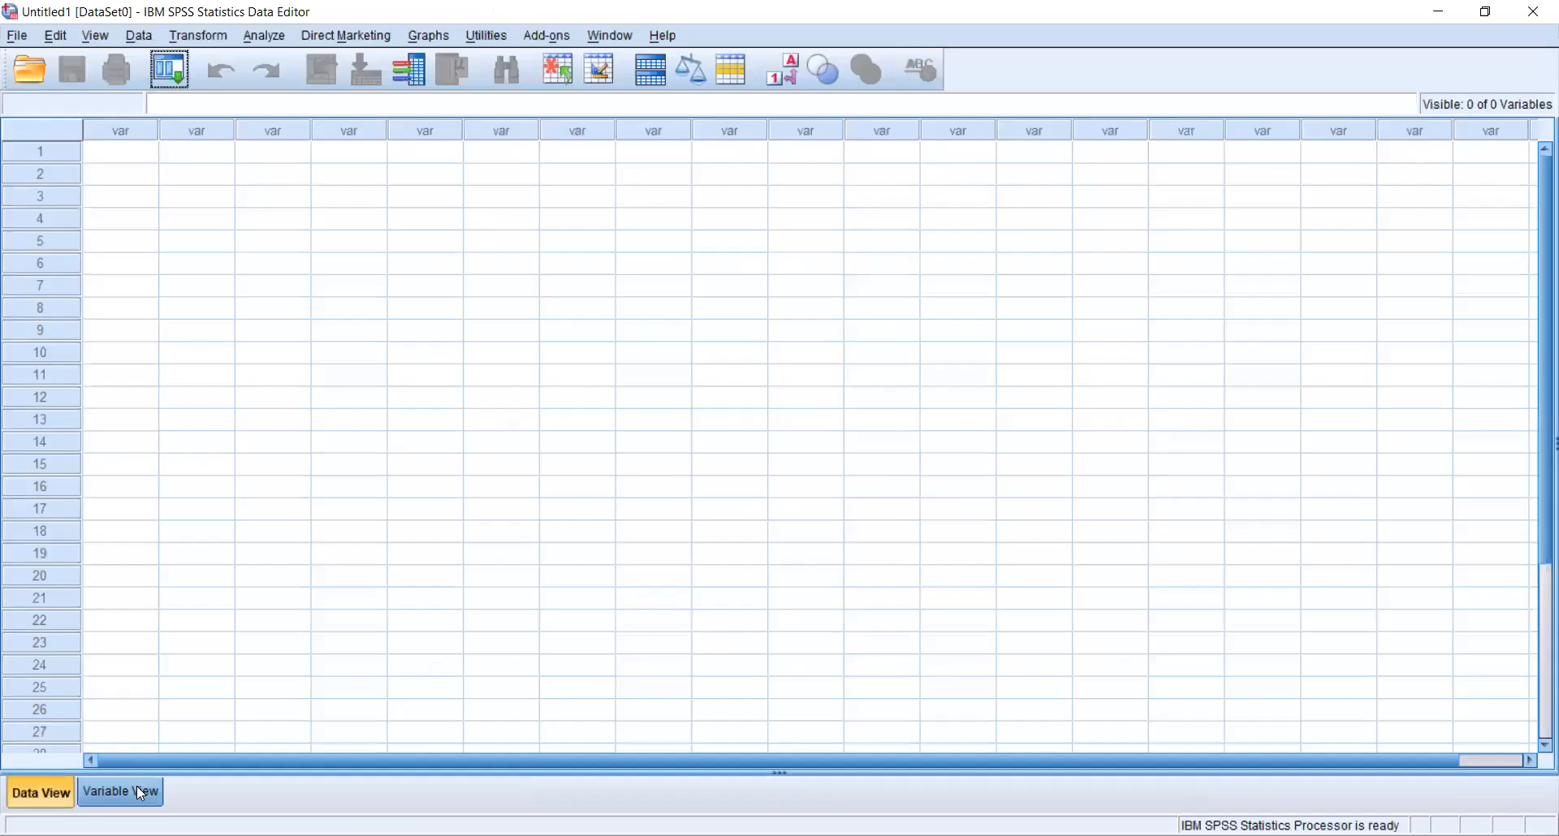
# Define the first variable of the empty SPSS dataset with the name Kelompok.
pyautogui.click(137, 786)
pyautogui.click(158, 128)
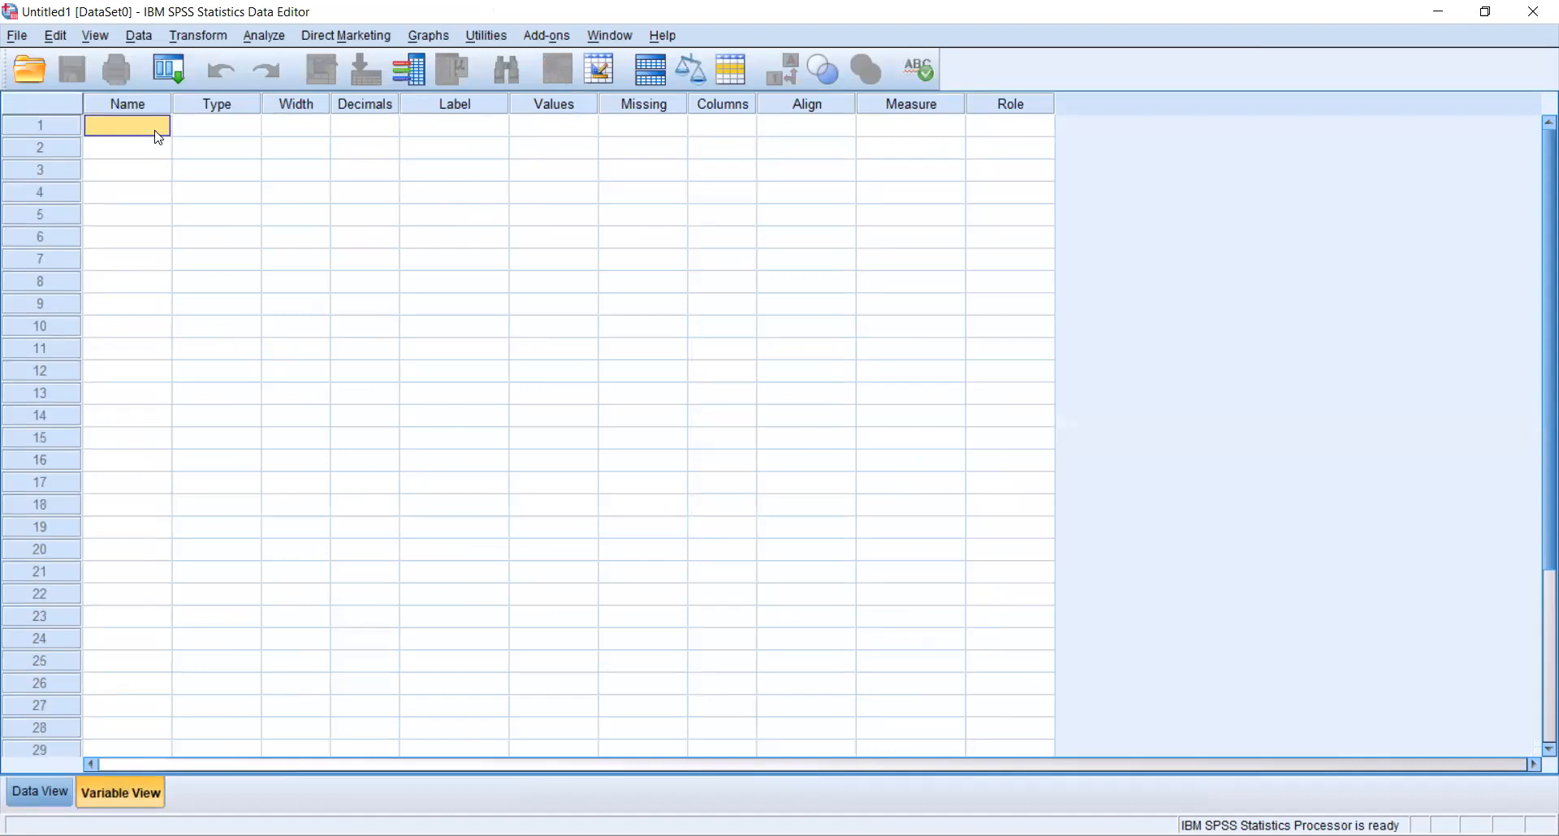
pyautogui.write('See')
pyautogui.press('BackSpace')
pyautogui.write('mes')
pyautogui.press('BackSpace')
pyautogui.press('BackSpace')
pyautogui.press('BackSpace')
pyautogui.press('BackSpace')
pyautogui.write('Kelompok')
# Set the Kelompok variable's decimals to 0 and its label to "Kelompok Semester".
pyautogui.press('Tab')
pyautogui.press('Tab')
pyautogui.press('Tab')
pyautogui.press('Tab')
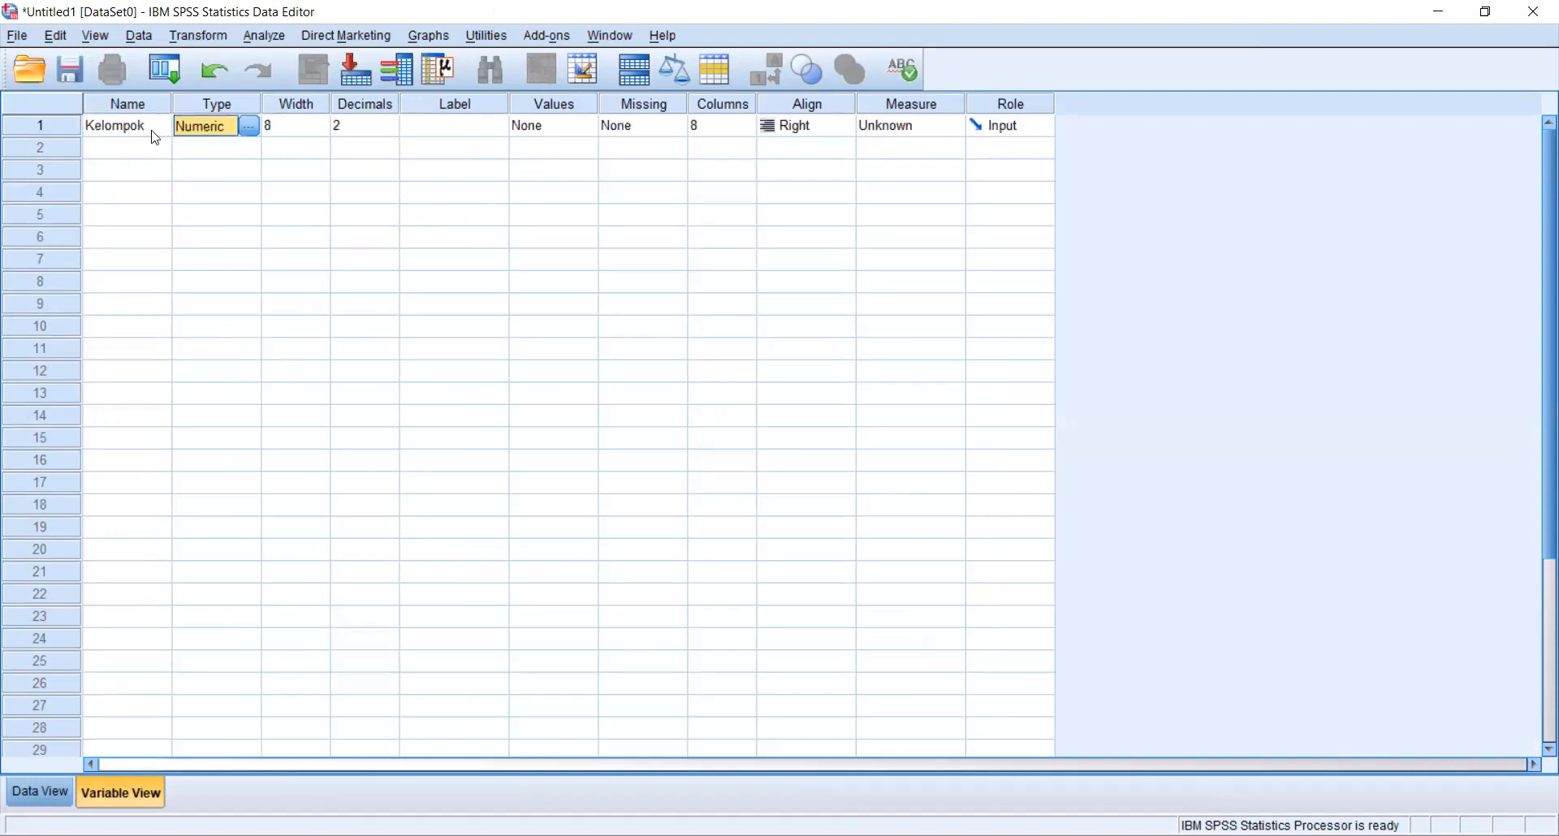
pyautogui.write('K')
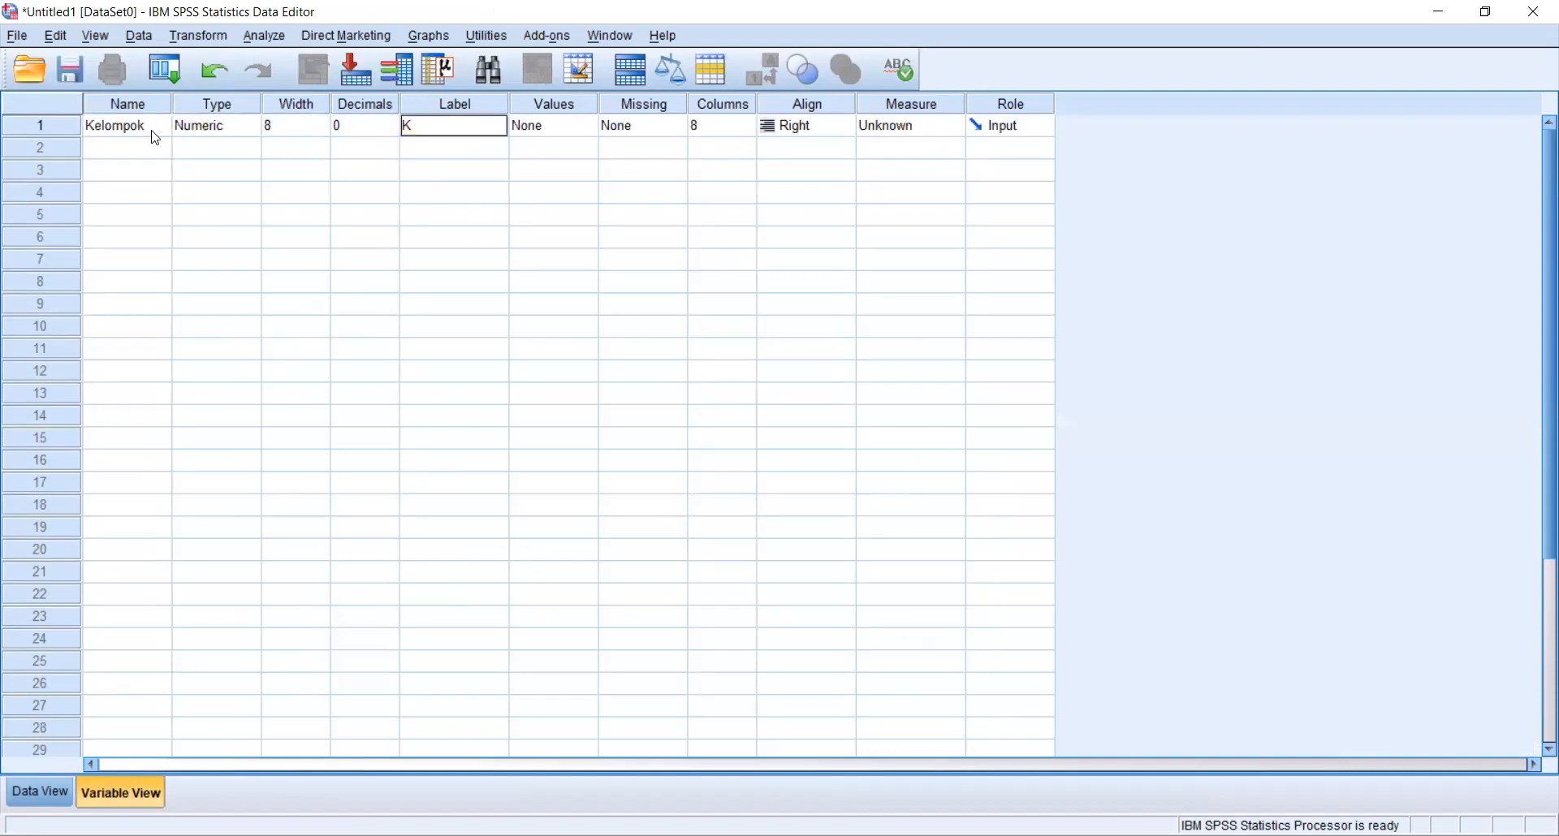
pyautogui.write('elompok Semester')
pyautogui.press('Tab')
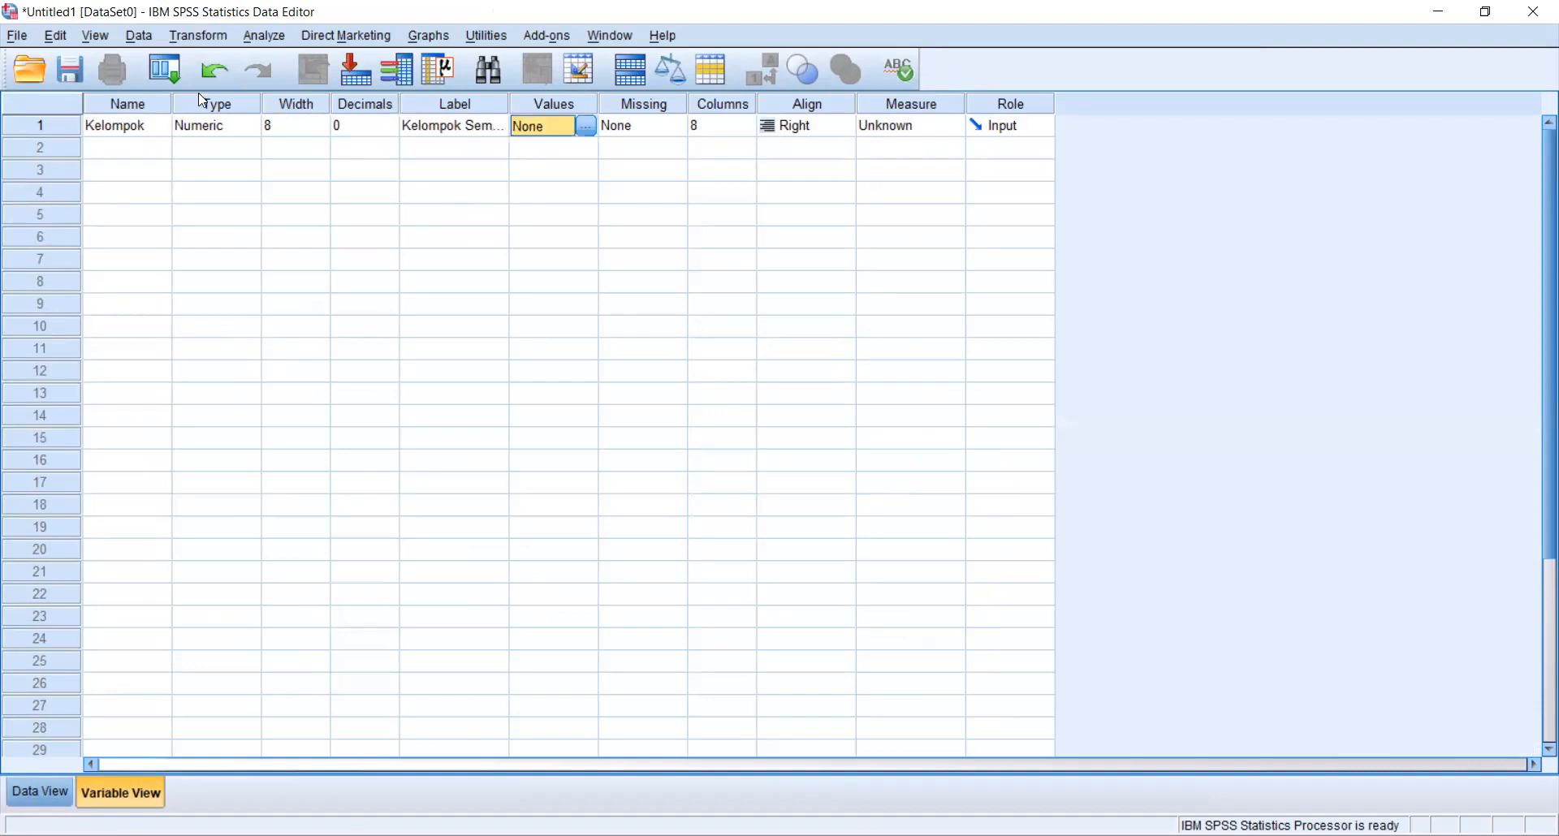
# Give Kelompok the value labels 1 = "Semester 2", 2 = "Semester 4" and 3 = "Semester 6".
pyautogui.click(586, 127)
pyautogui.write('1')
pyautogui.press('Tab')
pyautogui.write('Semester 2')
pyautogui.press('Return')
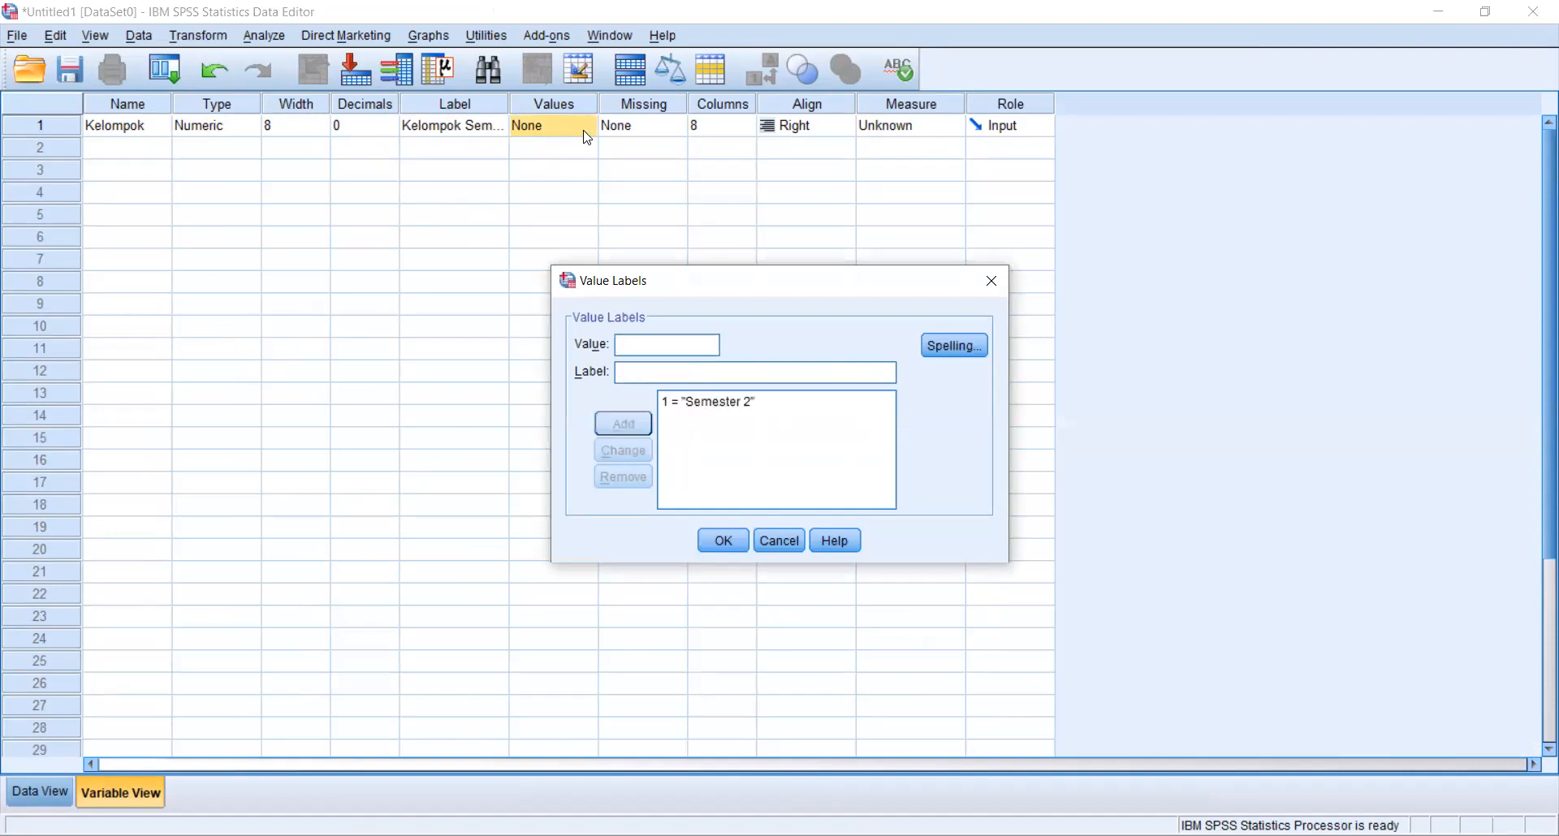
pyautogui.write('2')
pyautogui.press('Tab')
pyautogui.write('Semes')
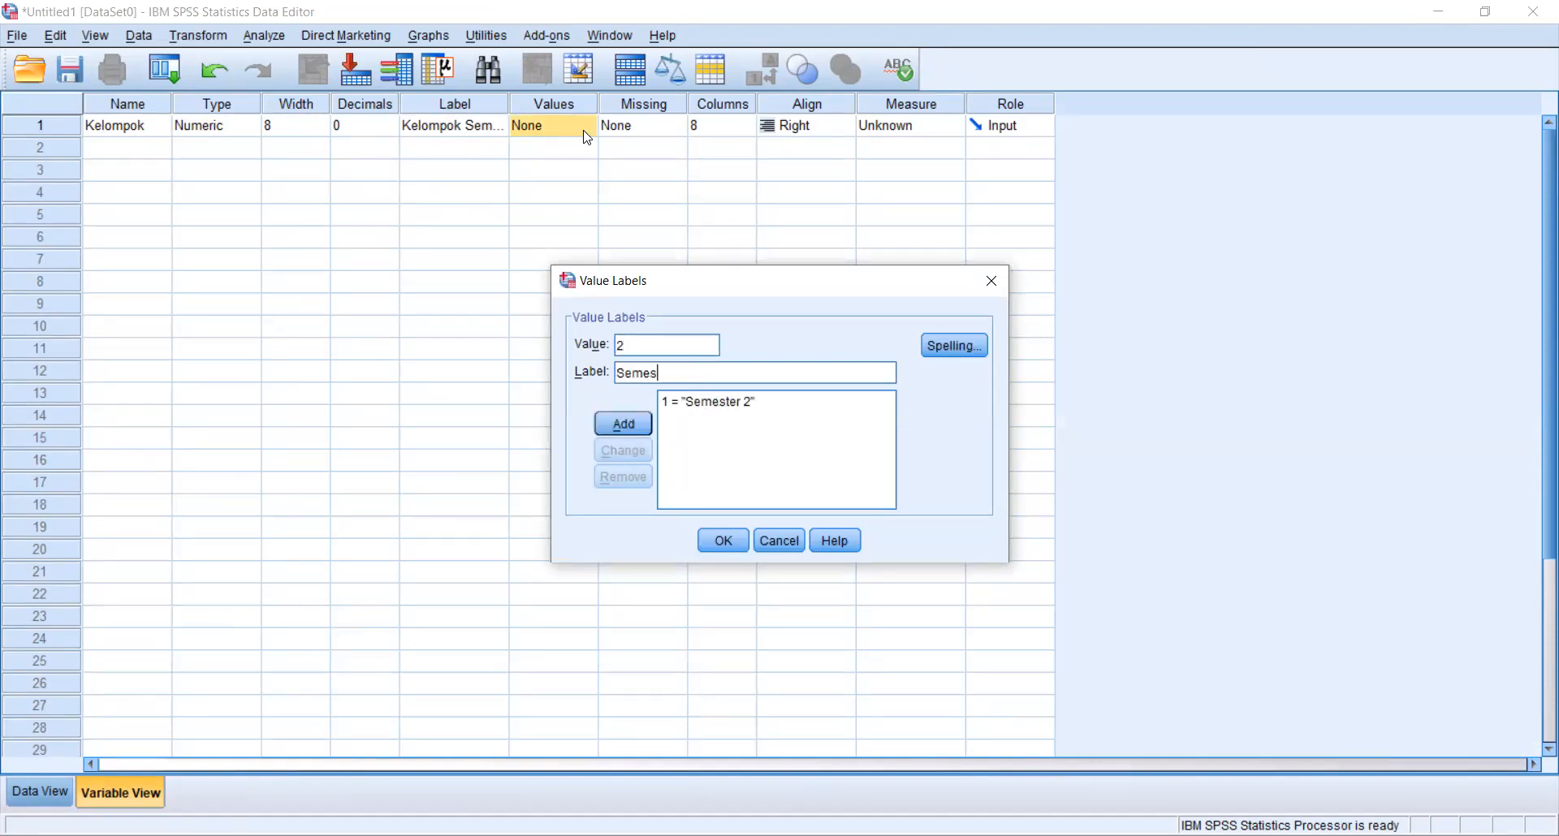
pyautogui.write('ter 4')
pyautogui.press('Return')
pyautogui.write('3 = "Semester 6')
pyautogui.press('Return')
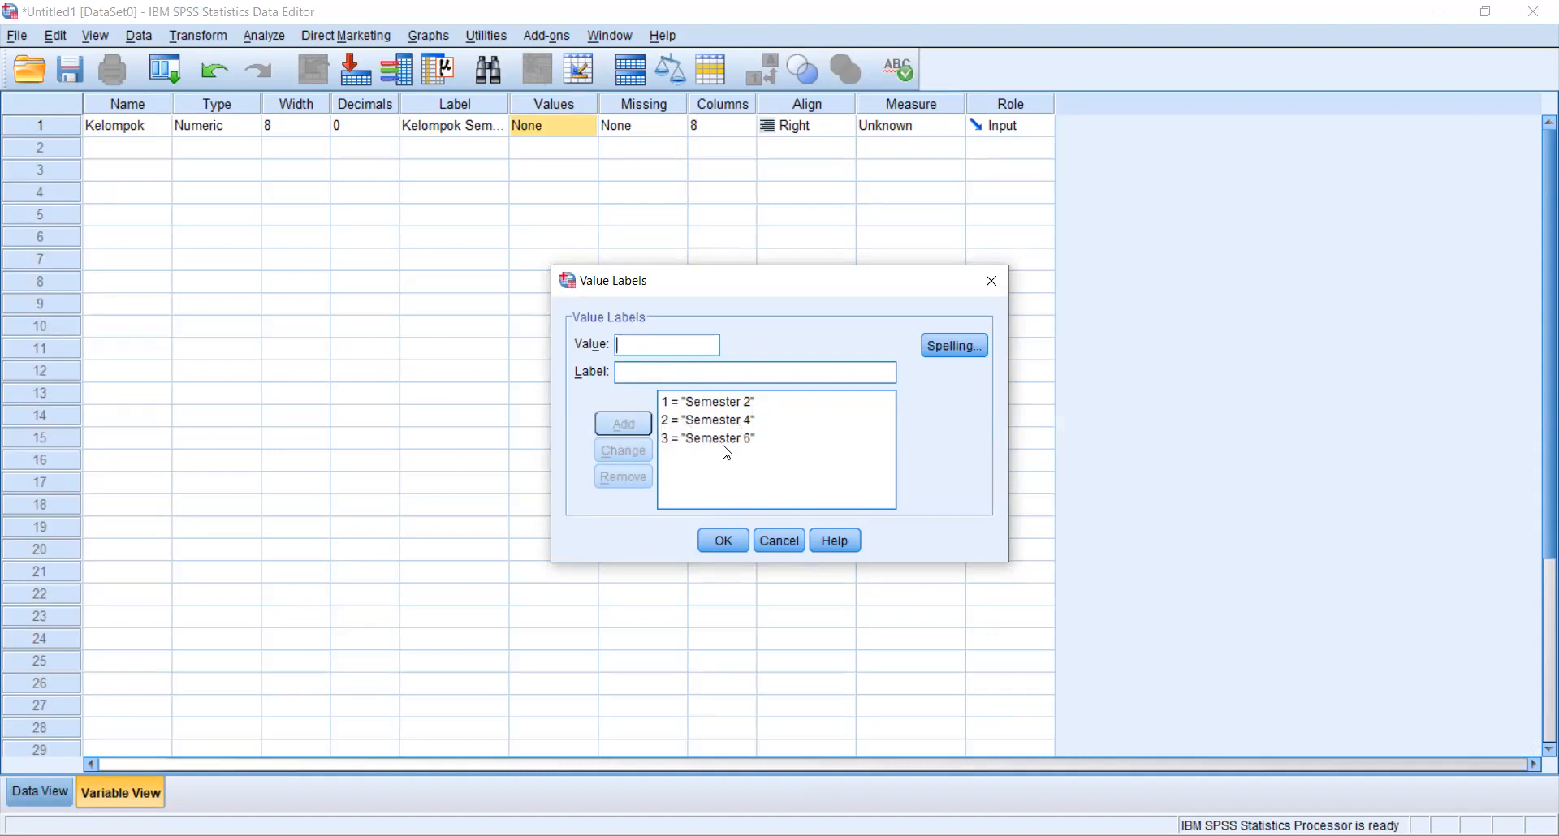
pyautogui.click(723, 543)
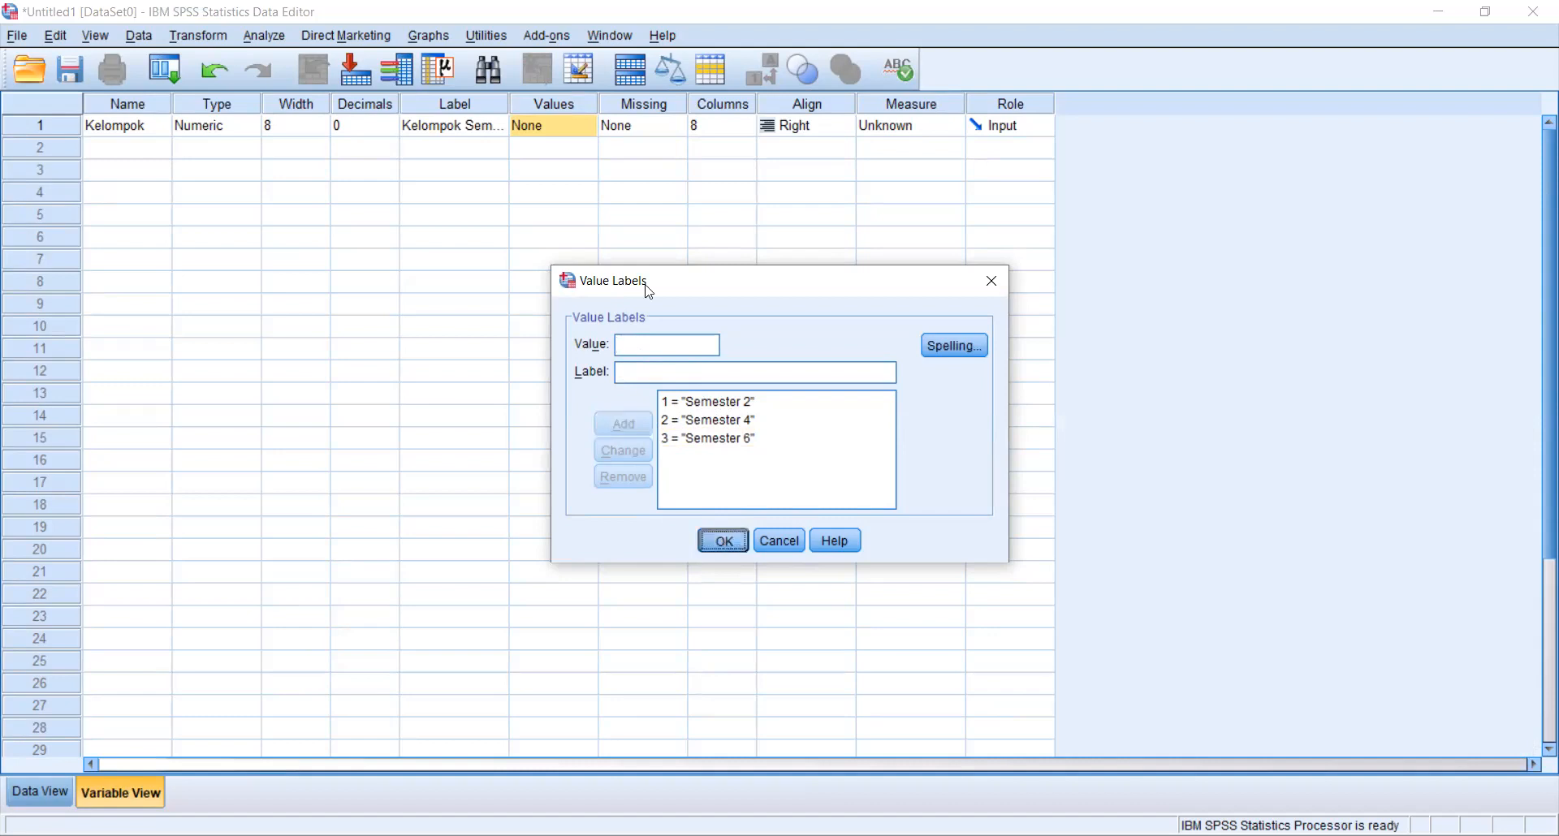
# Set the Kelompok variable's measurement level to Scale and its alignment to Center.
pyautogui.press('Tab')
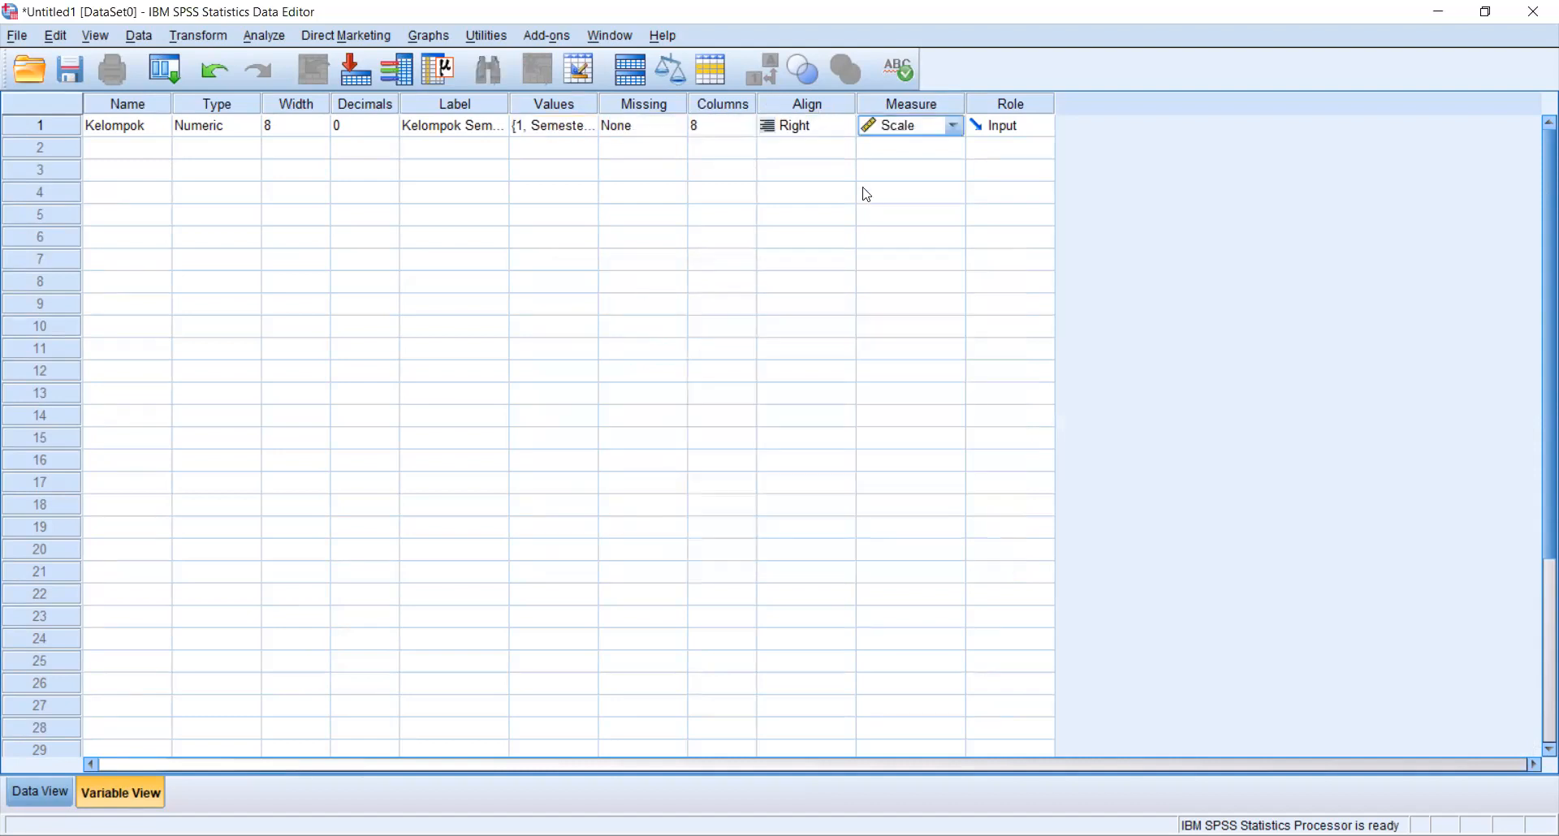
pyautogui.click(842, 128)
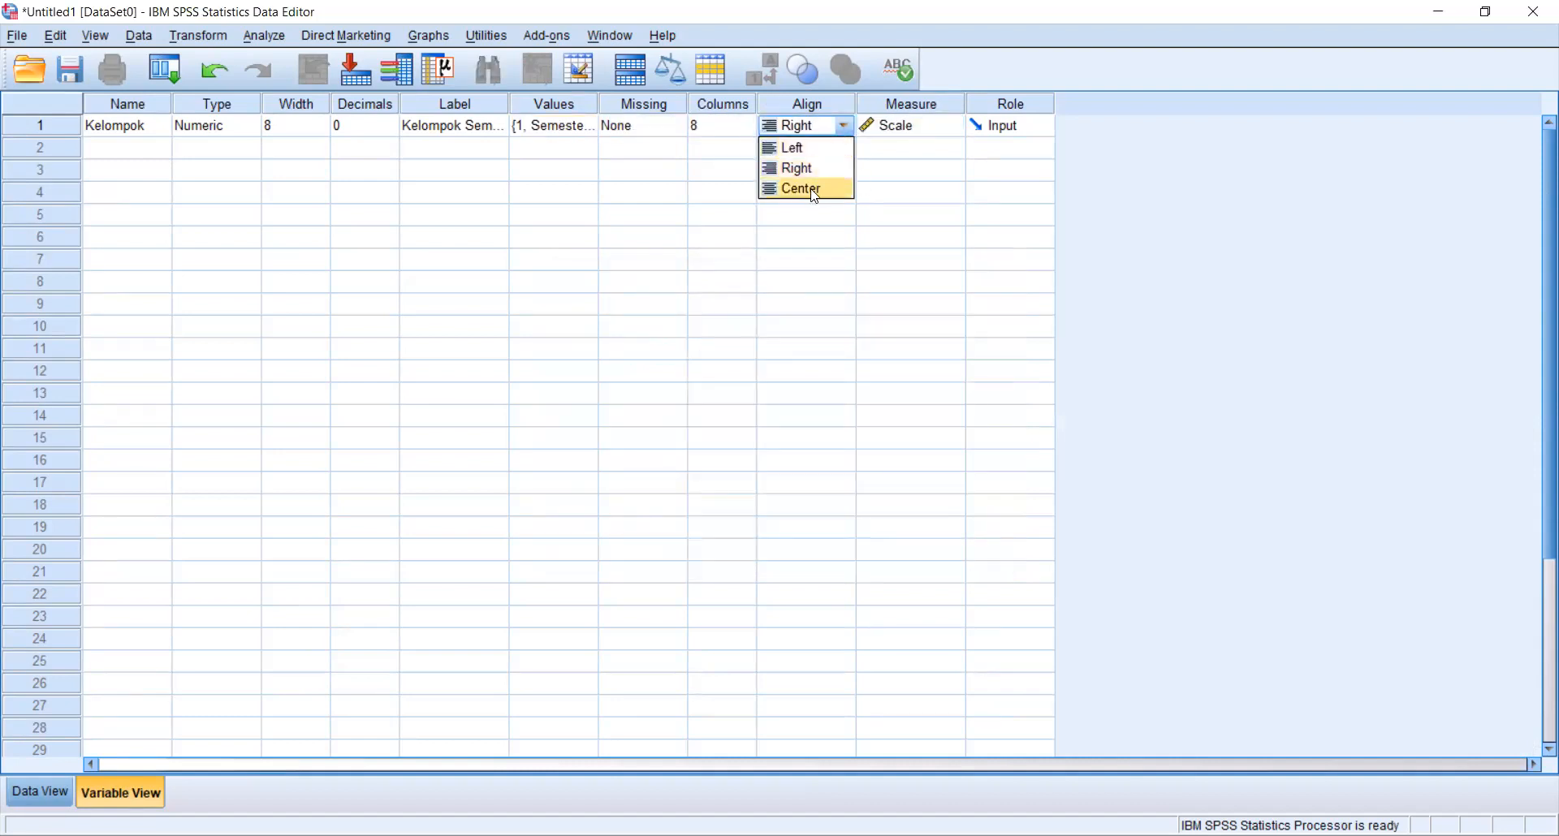
pyautogui.click(812, 189)
pyautogui.press('Tab')
pyautogui.press('Tab')
pyautogui.press('Tab')
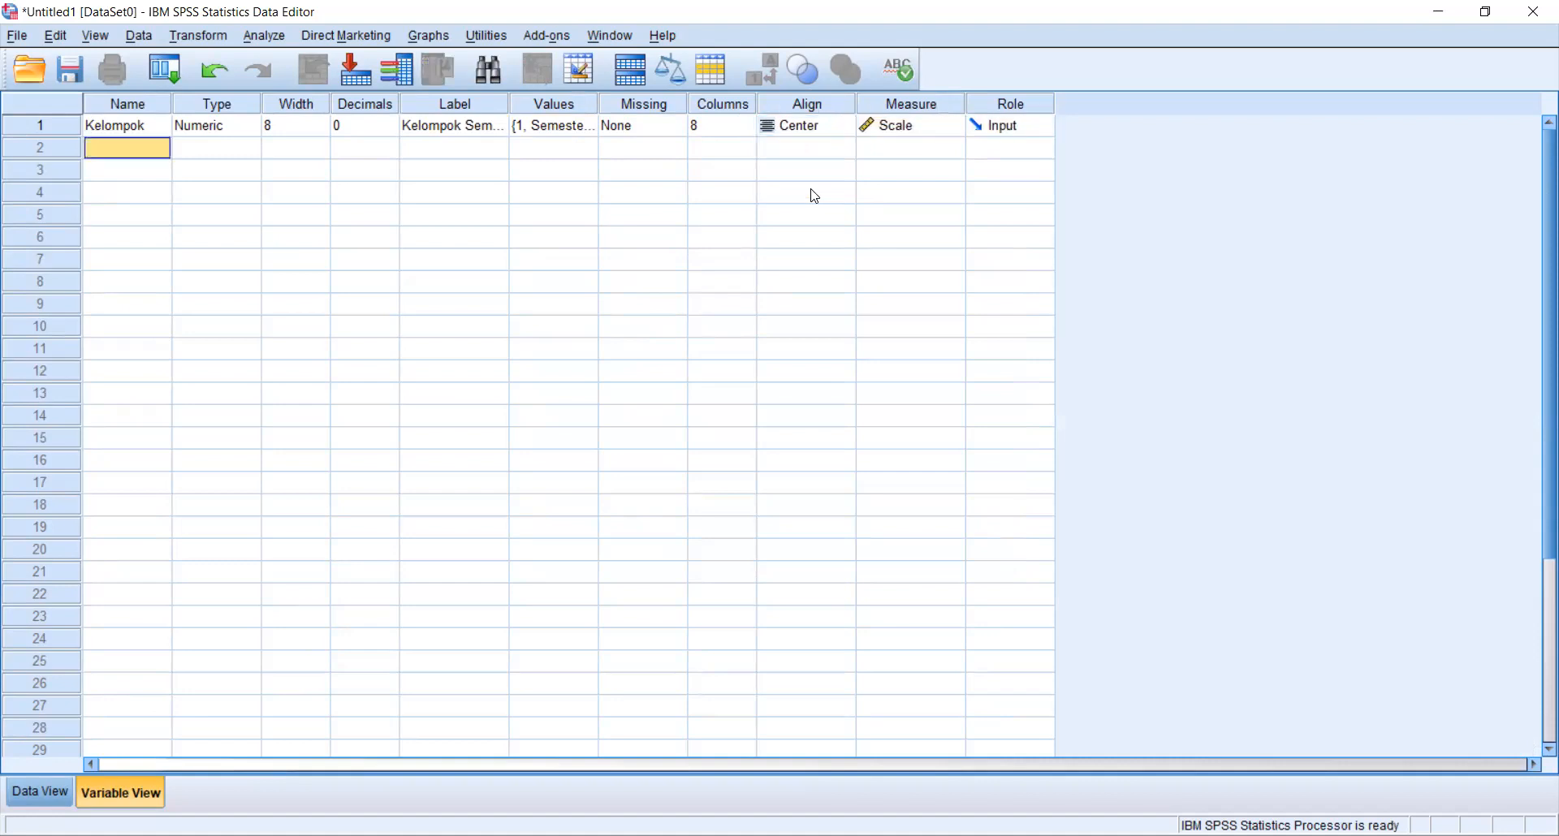
# Define a second variable named Skor with 0 decimals and the label "Skor Pengetahuan Mahasiswa".
pyautogui.write('Skor_')
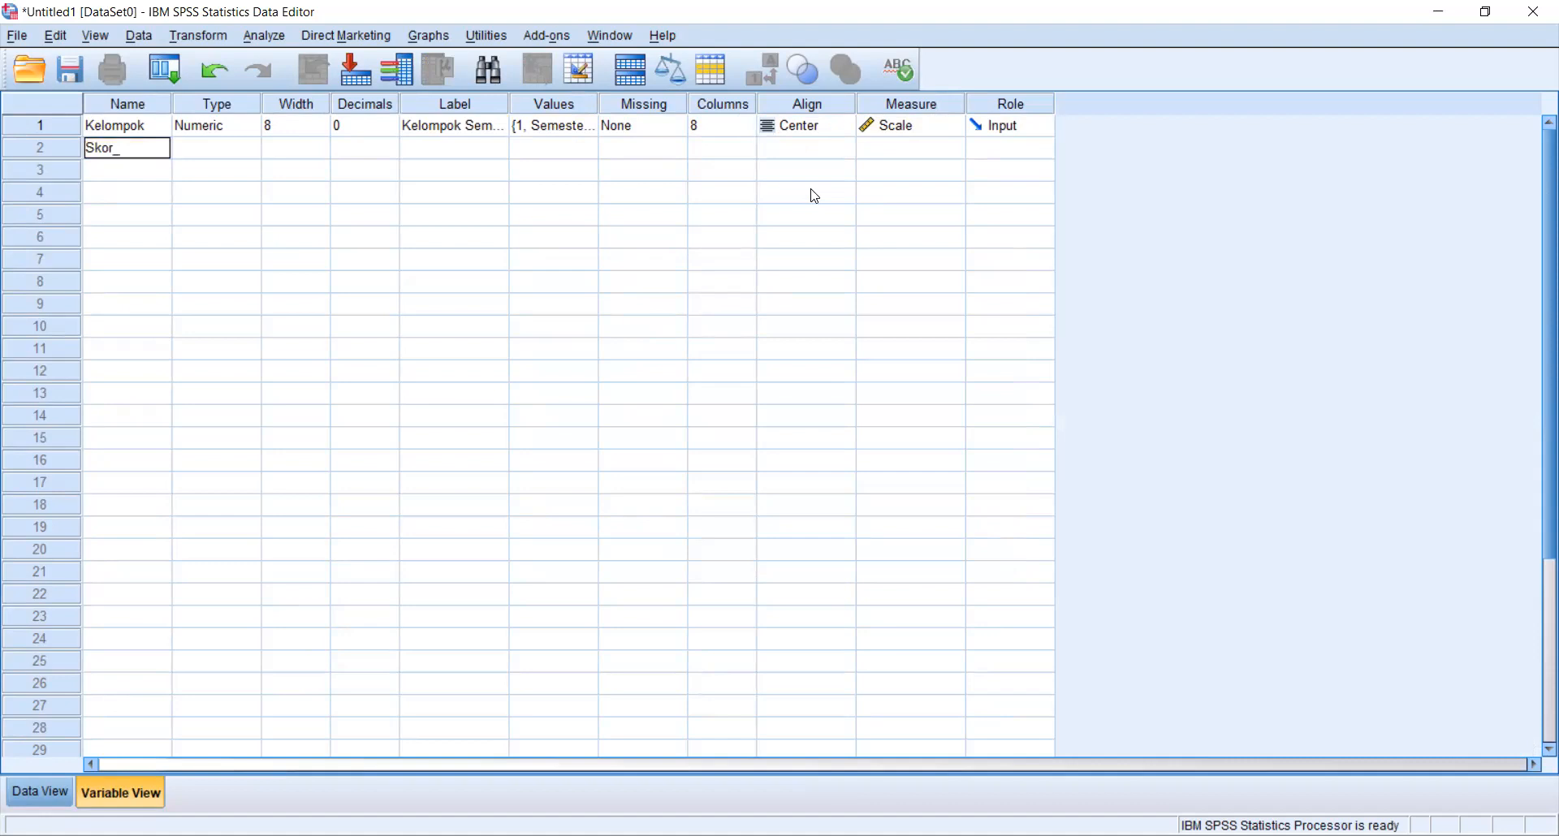
pyautogui.press('Tab')
pyautogui.press('Tab')
pyautogui.press('Tab')
pyautogui.press('Tab')
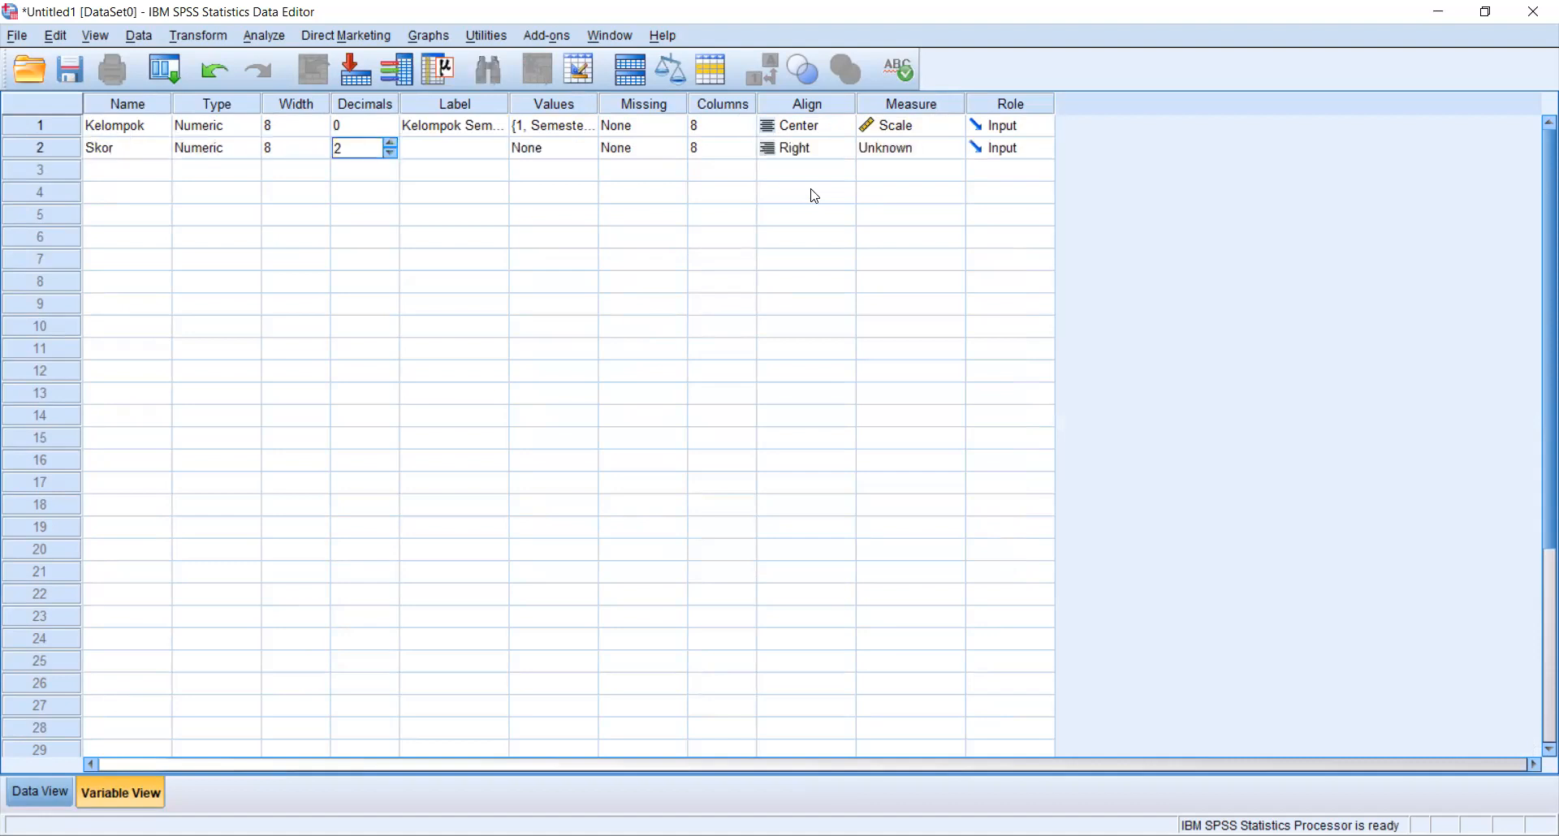
pyautogui.write('Skor')
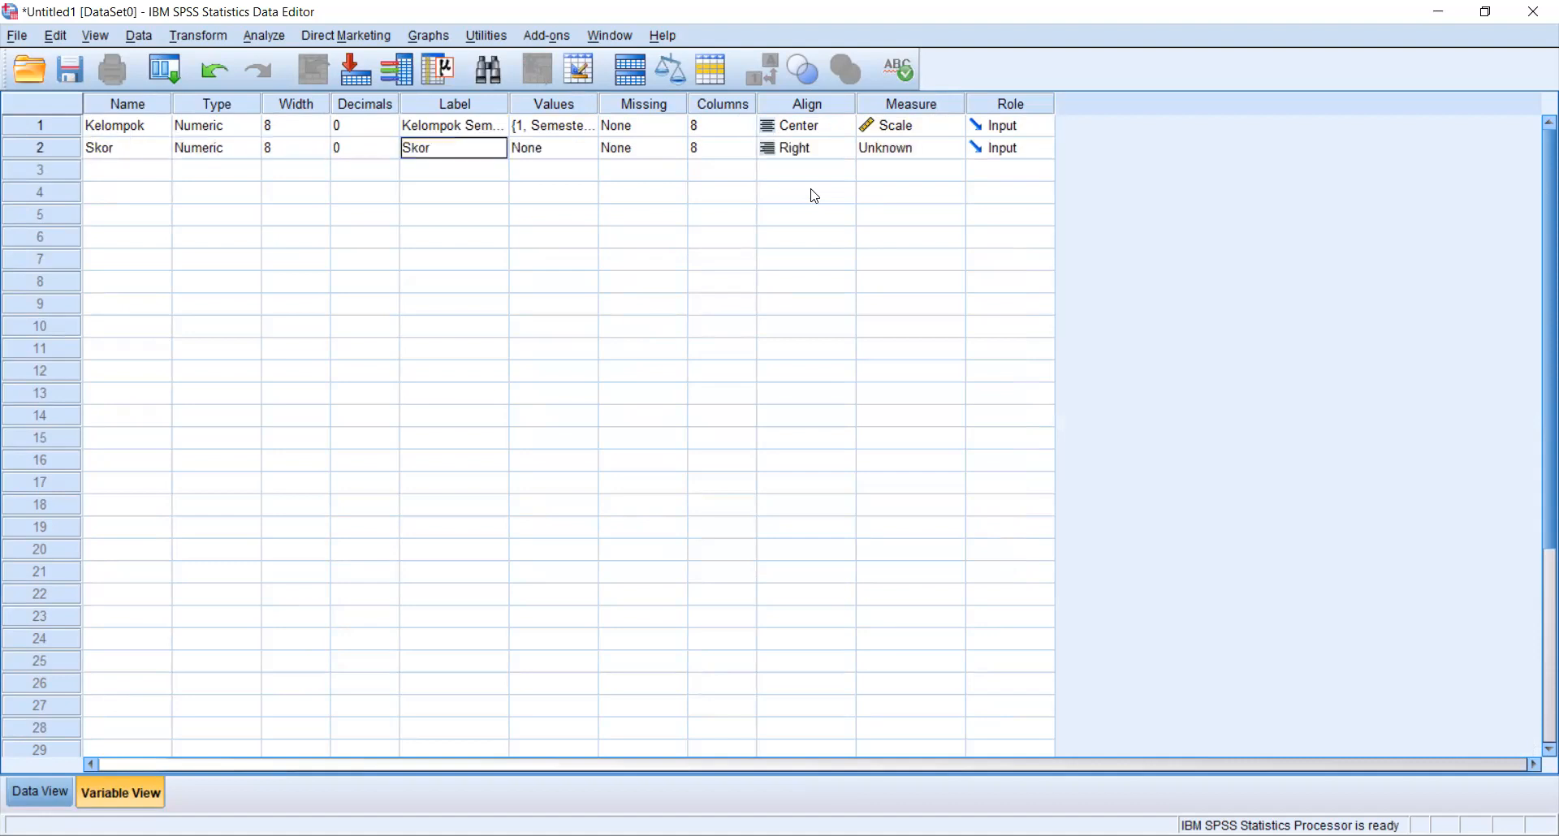
pyautogui.write(' Pengetahuan Mahasiswa')
# Set the Skor variable's measurement level to Scale and its alignment to Center.
pyautogui.press('Tab')
pyautogui.press('Tab')
pyautogui.press('Tab')
pyautogui.press('Tab')
pyautogui.press('Tab')
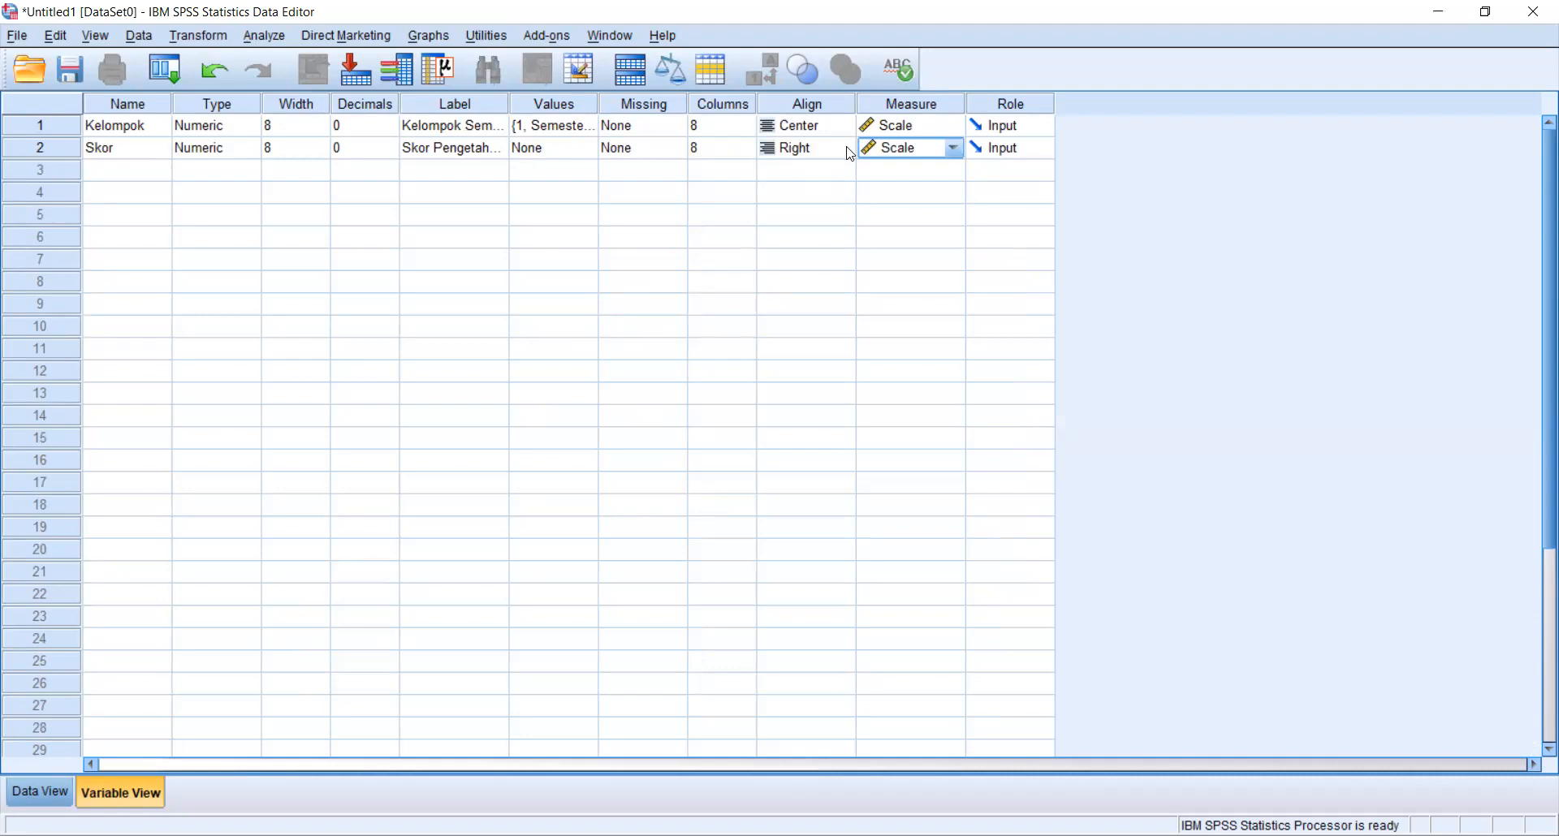
pyautogui.click(845, 147)
pyautogui.click(813, 211)
pyautogui.press('Tab')
# Bring the Semester 2 scores from the Word table into rows 1 to 11 of the Skor data column.
pyautogui.click(47, 786)
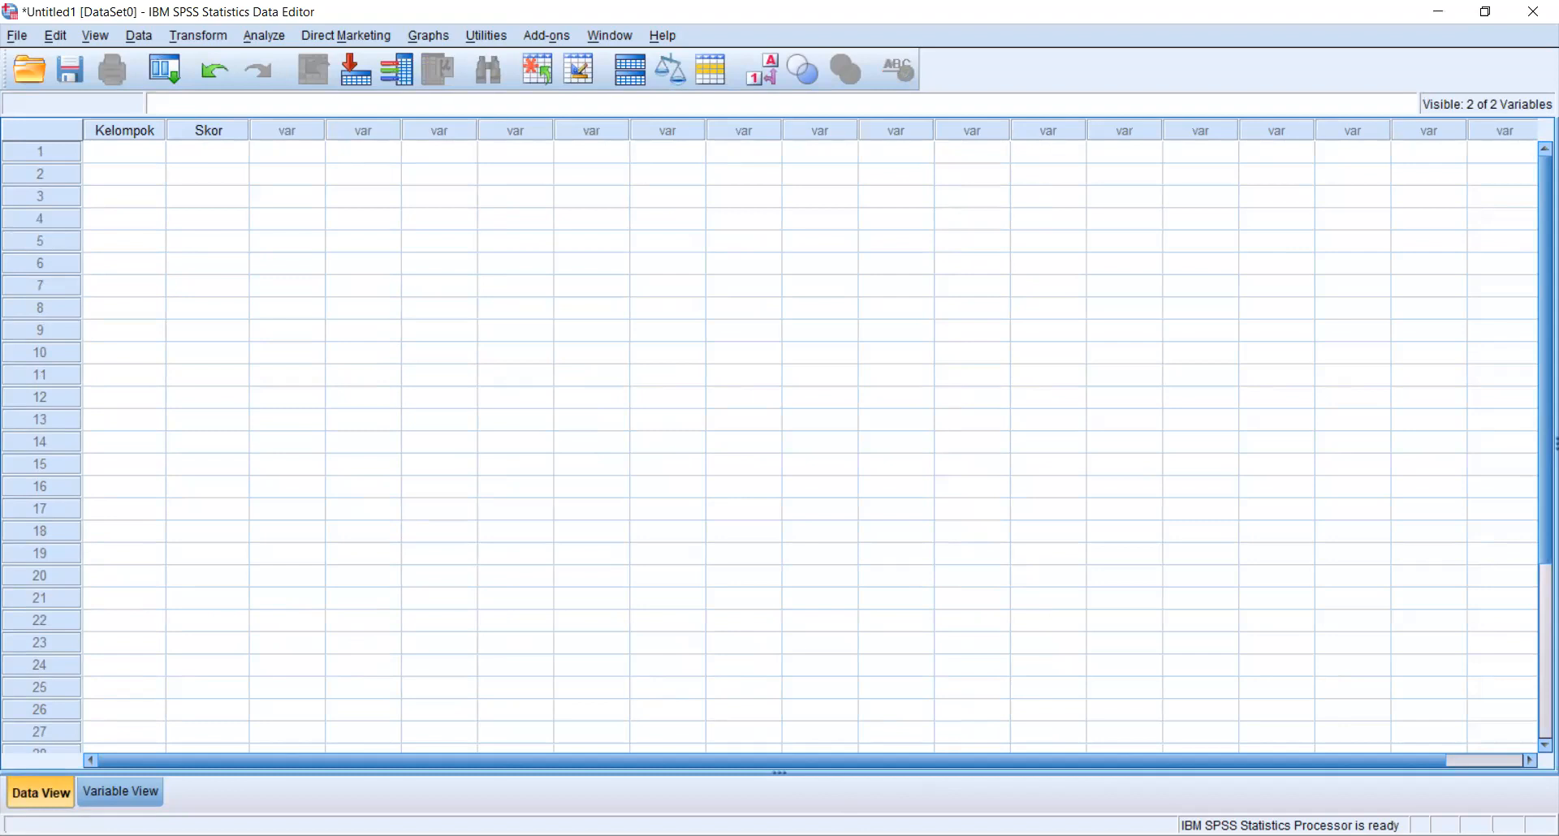
pyautogui.hotkey('alt', 'Tab')
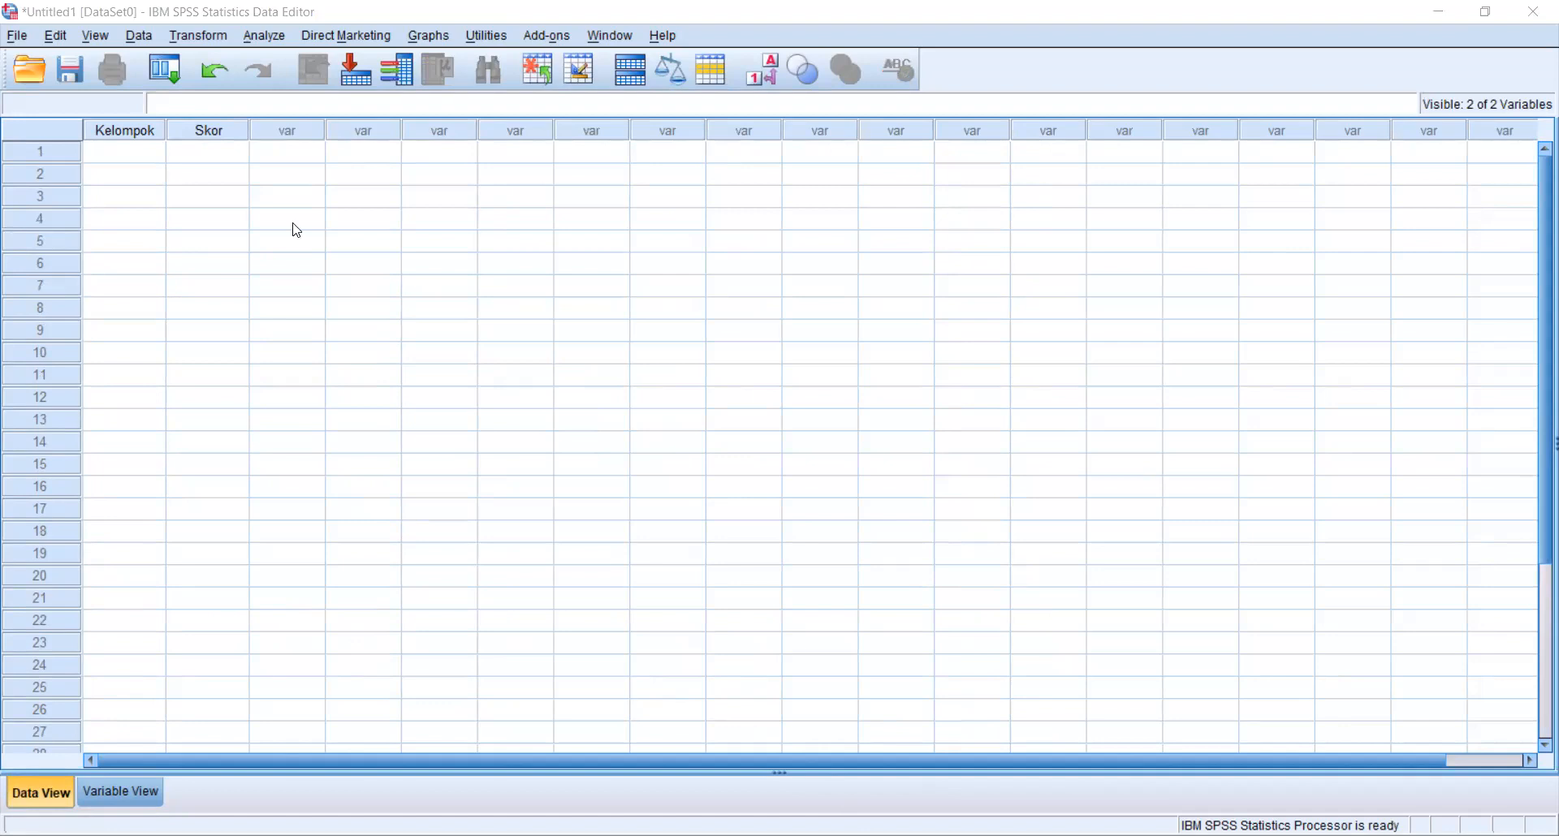
pyautogui.click(223, 153)
pyautogui.hotkey('ctrl', 'v')
# Enter group code 1 in the Kelompok column for rows 1 to 11.
pyautogui.click(134, 154)
pyautogui.write('1')
pyautogui.press('Return')
pyautogui.write('1')
pyautogui.press('Return')
pyautogui.write('1')
pyautogui.press('Return')
pyautogui.write('1 1 1 1 1 1 1')
pyautogui.press('Return')
pyautogui.write('1')
pyautogui.press('Return')
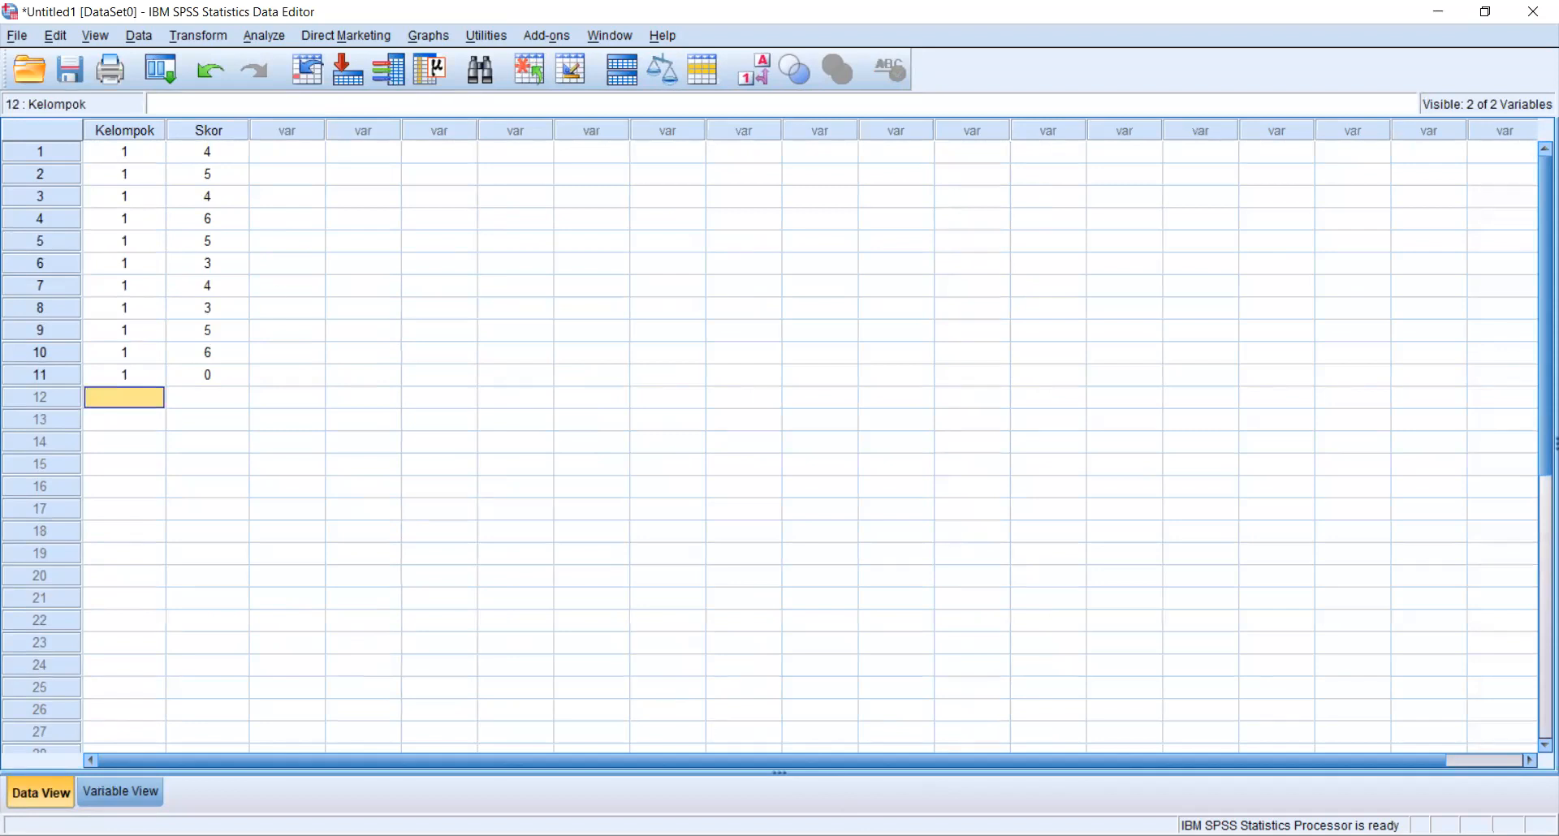
# Bring the Semester 4 scores from the Word table into the Skor column, starting at row 12.
pyautogui.hotkey('alt', 'Tab')
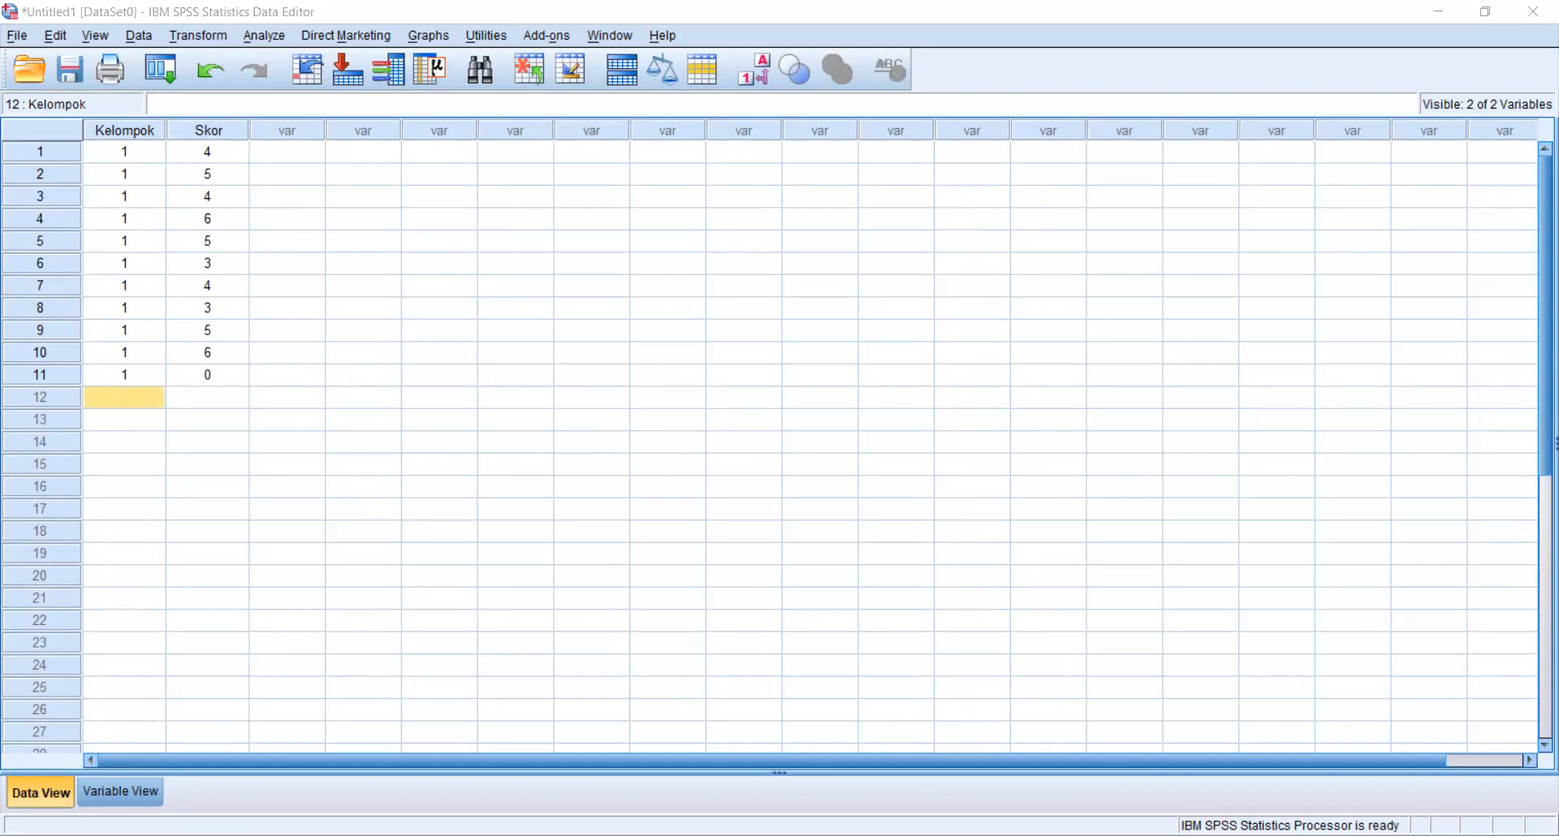
pyautogui.click(230, 402)
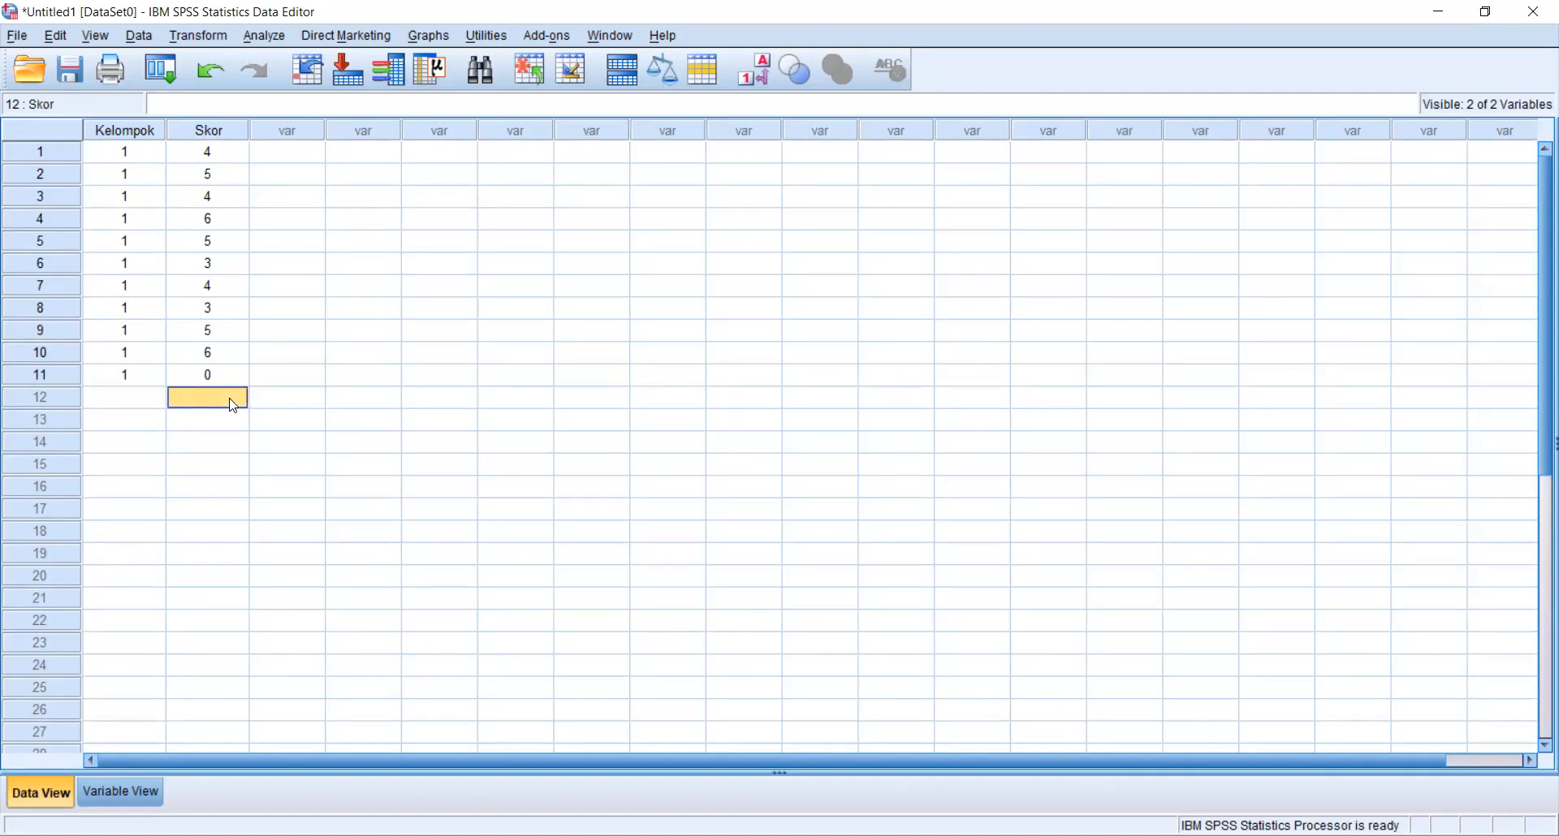
pyautogui.hotkey('ctrl', 'v')
# Enter group code 2 in the Kelompok column for rows 12 to 22.
pyautogui.click(137, 404)
pyautogui.write('2')
pyautogui.press('Return')
pyautogui.write('2')
pyautogui.press('Return')
pyautogui.write('2')
pyautogui.press('Return')
pyautogui.write('2 2 2 2 2 2')
pyautogui.press('Return')
pyautogui.write('2 2')
pyautogui.press('Return')
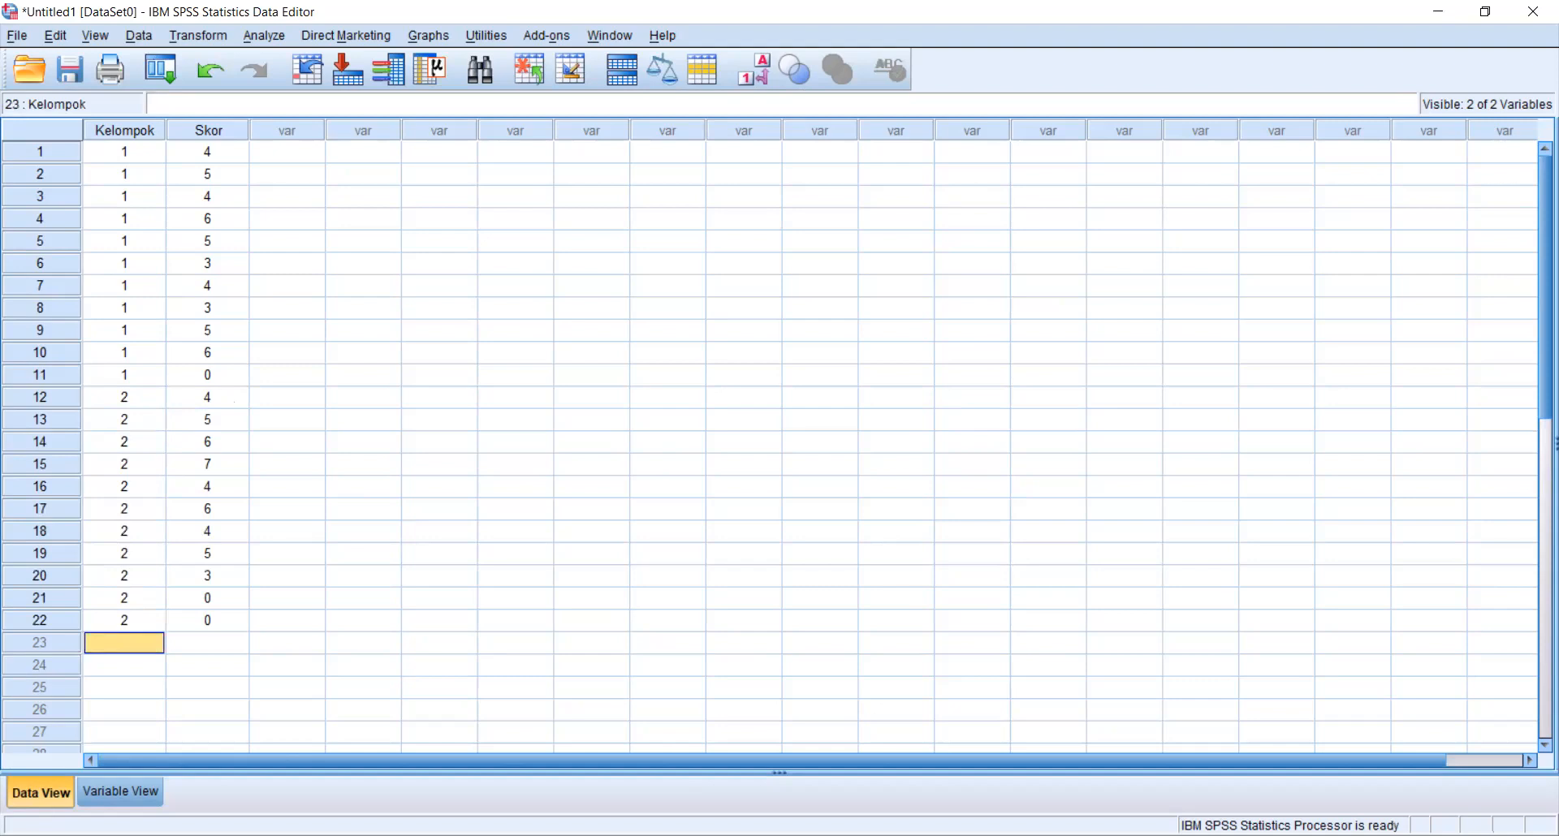
# Paste the Semester 6 scores into the Skor column, starting at row 23.
pyautogui.click(212, 642)
pyautogui.hotkey('ctrl', 'v')
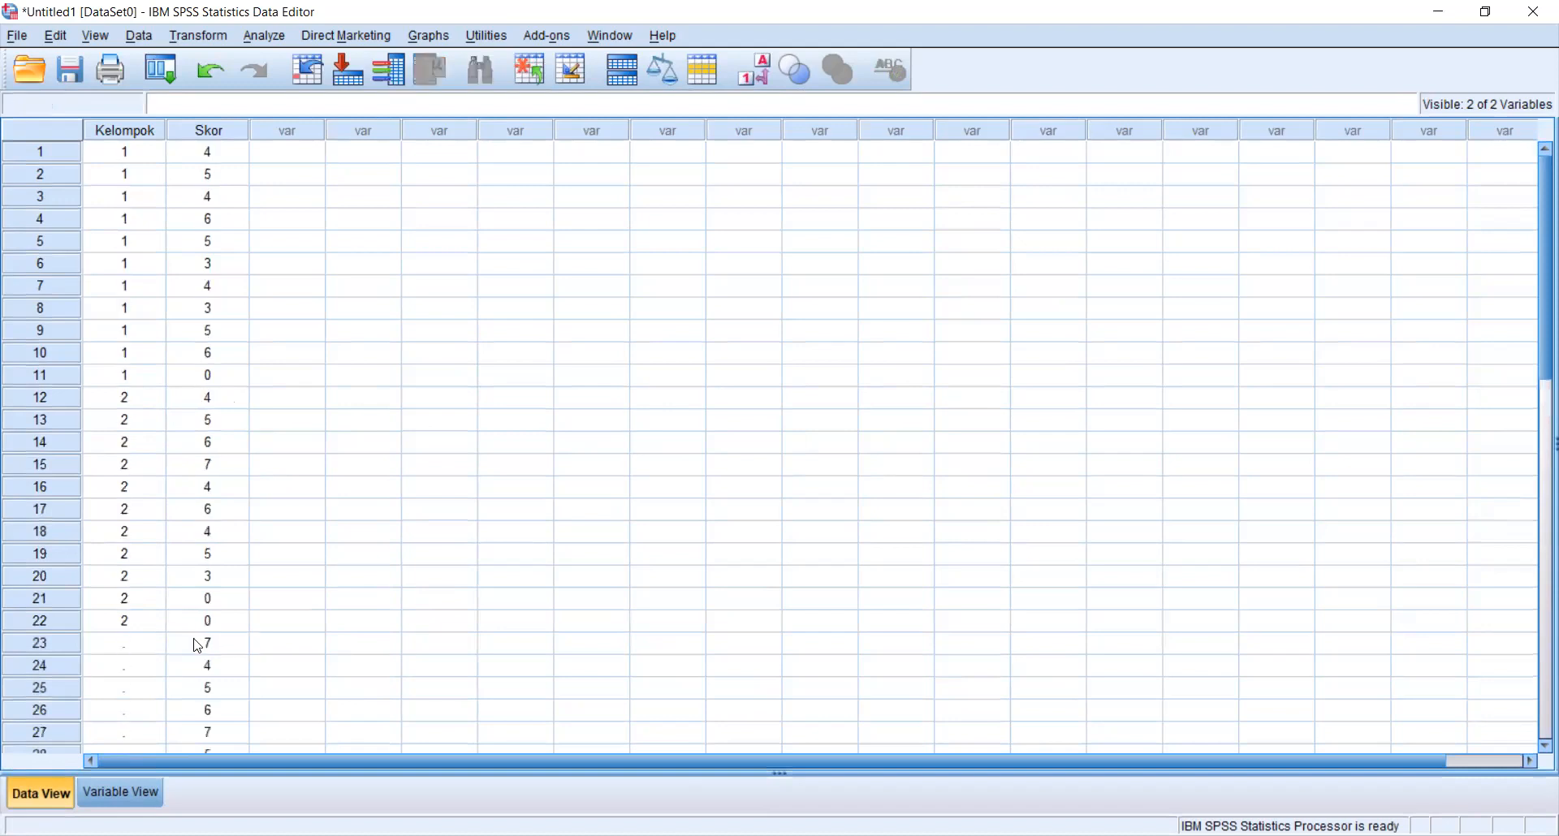
# Enter group code 3 in the Kelompok column for rows 23 to 33.
pyautogui.click(143, 649)
pyautogui.write('3 3 3 3 3 3 3 3')
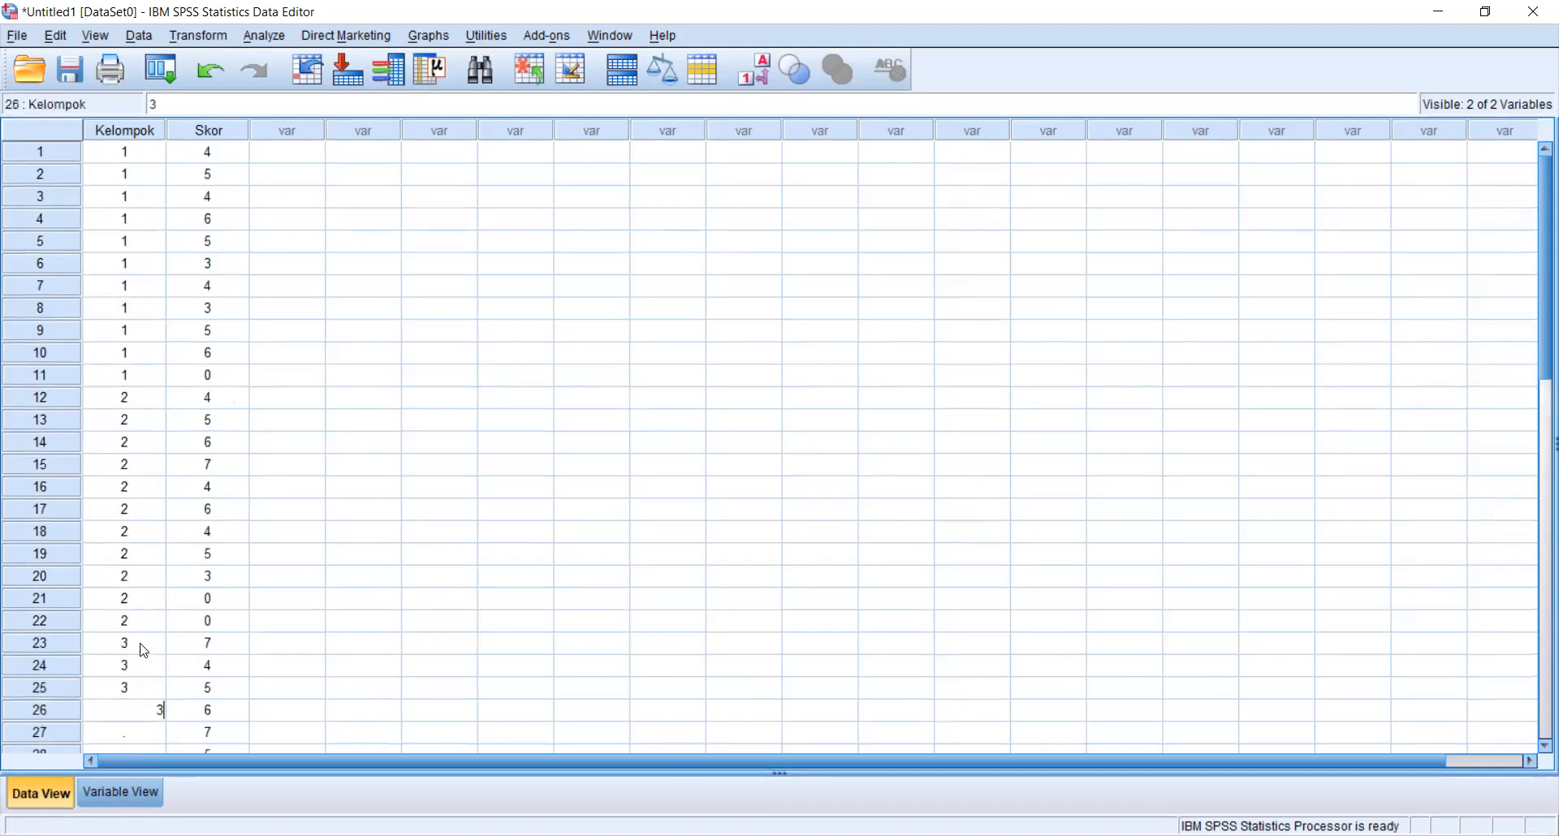
pyautogui.press('Return')
pyautogui.write('3')
pyautogui.press('Return')
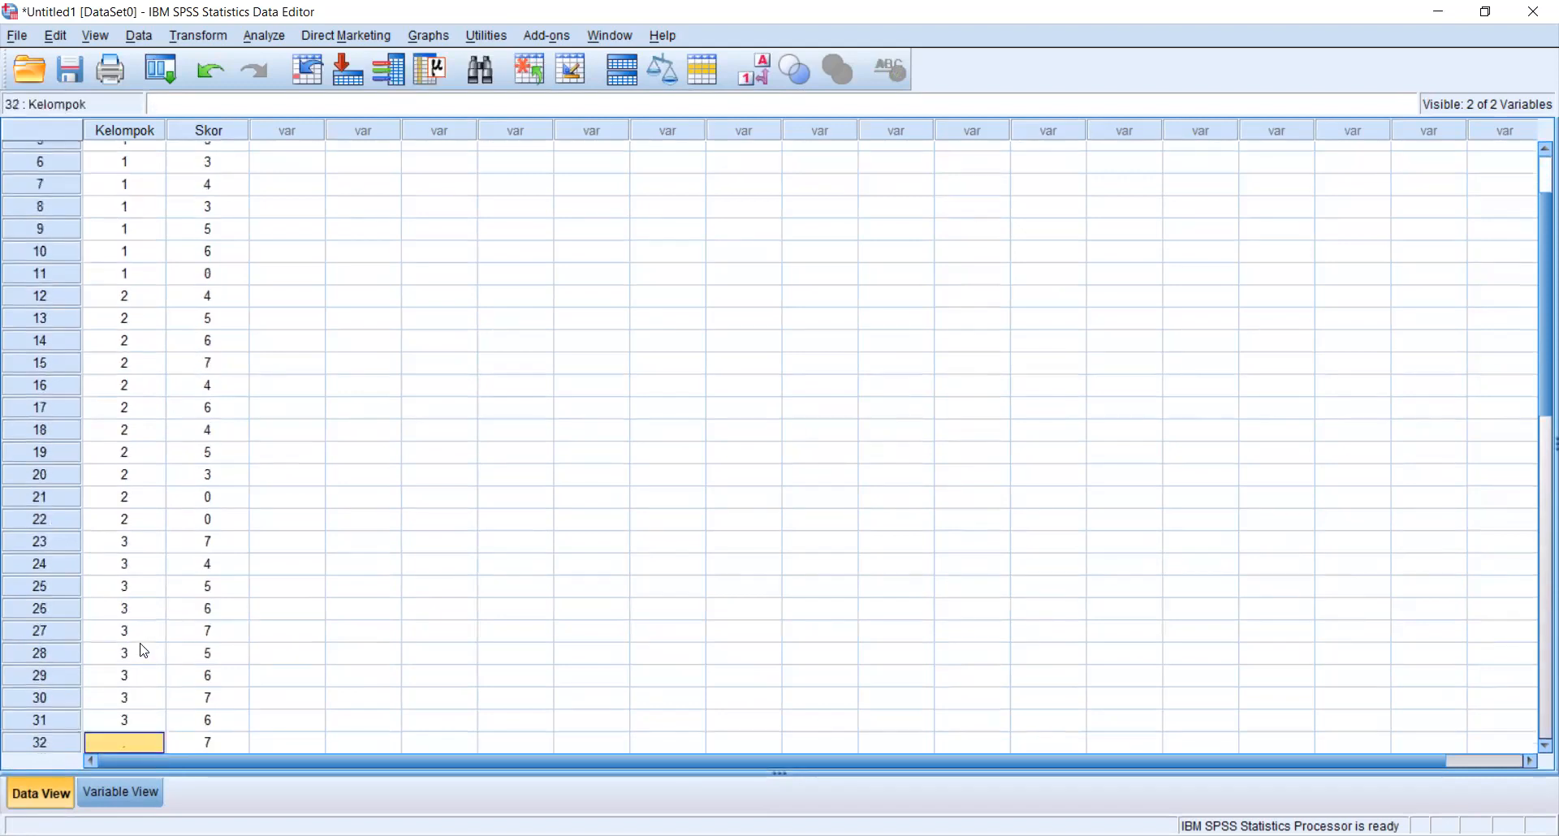
pyautogui.write('3')
pyautogui.press('Return')
pyautogui.write('3')
pyautogui.press('Return')
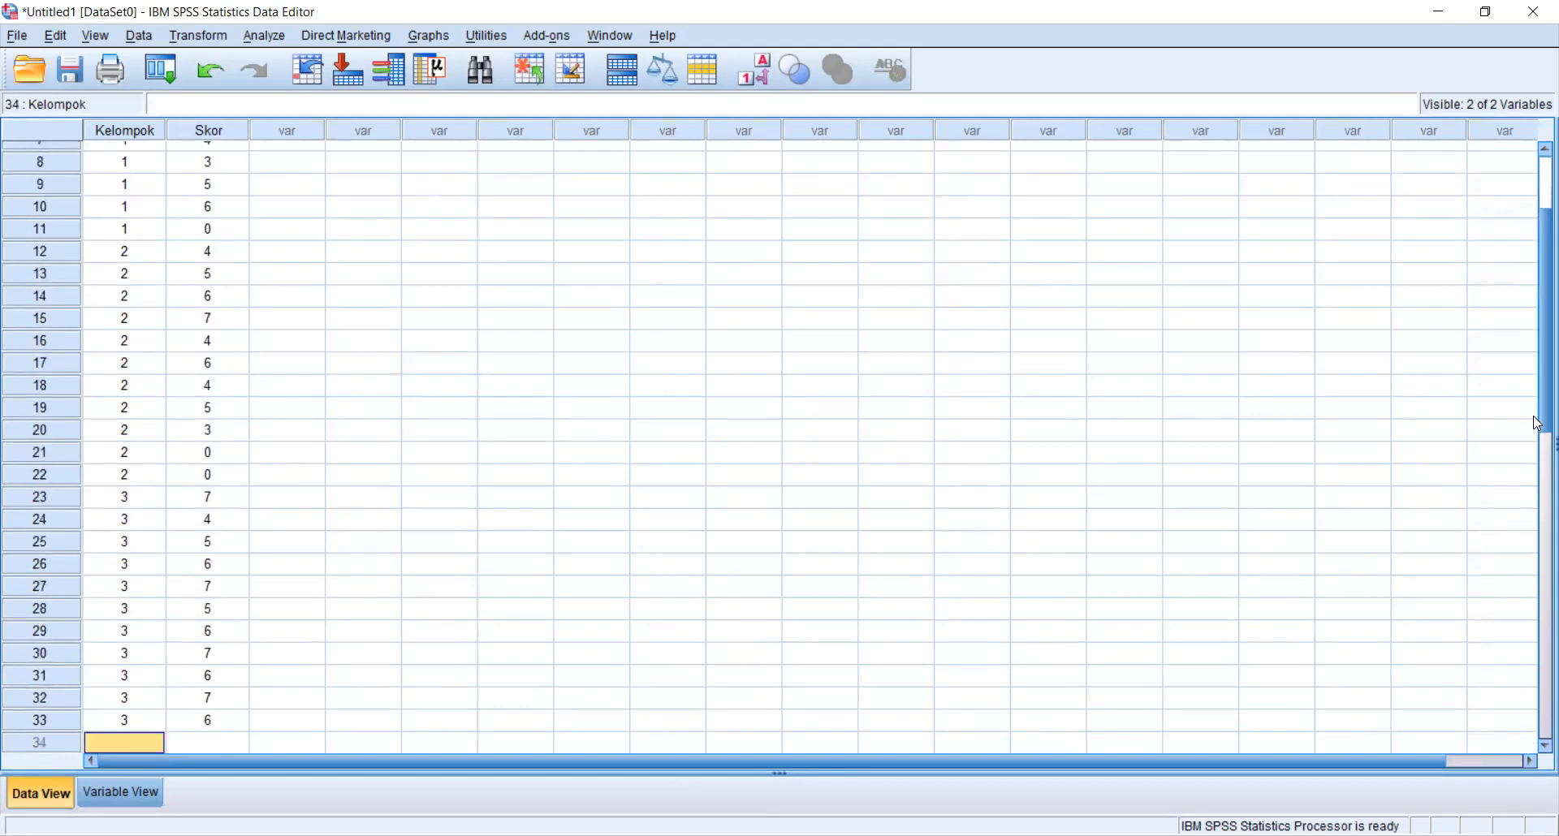
# Set up an Explore analysis with Kelompok Semester as the factor and Skor Pengetahuan as the dependent variable.
pyautogui.moveTo(1537, 422); pyautogui.dragTo(1531, 338)
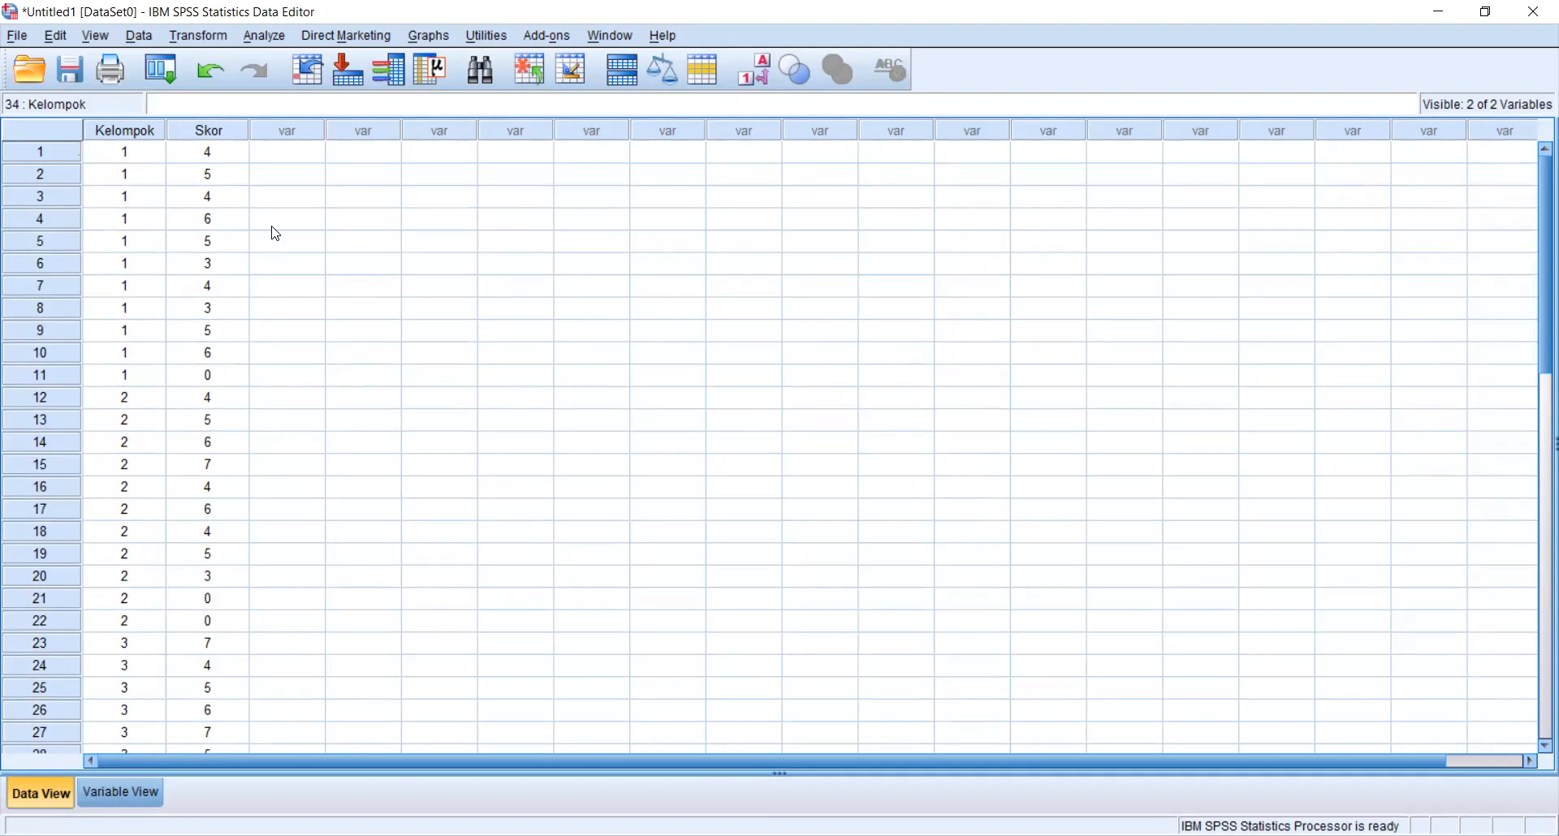
pyautogui.click(273, 39)
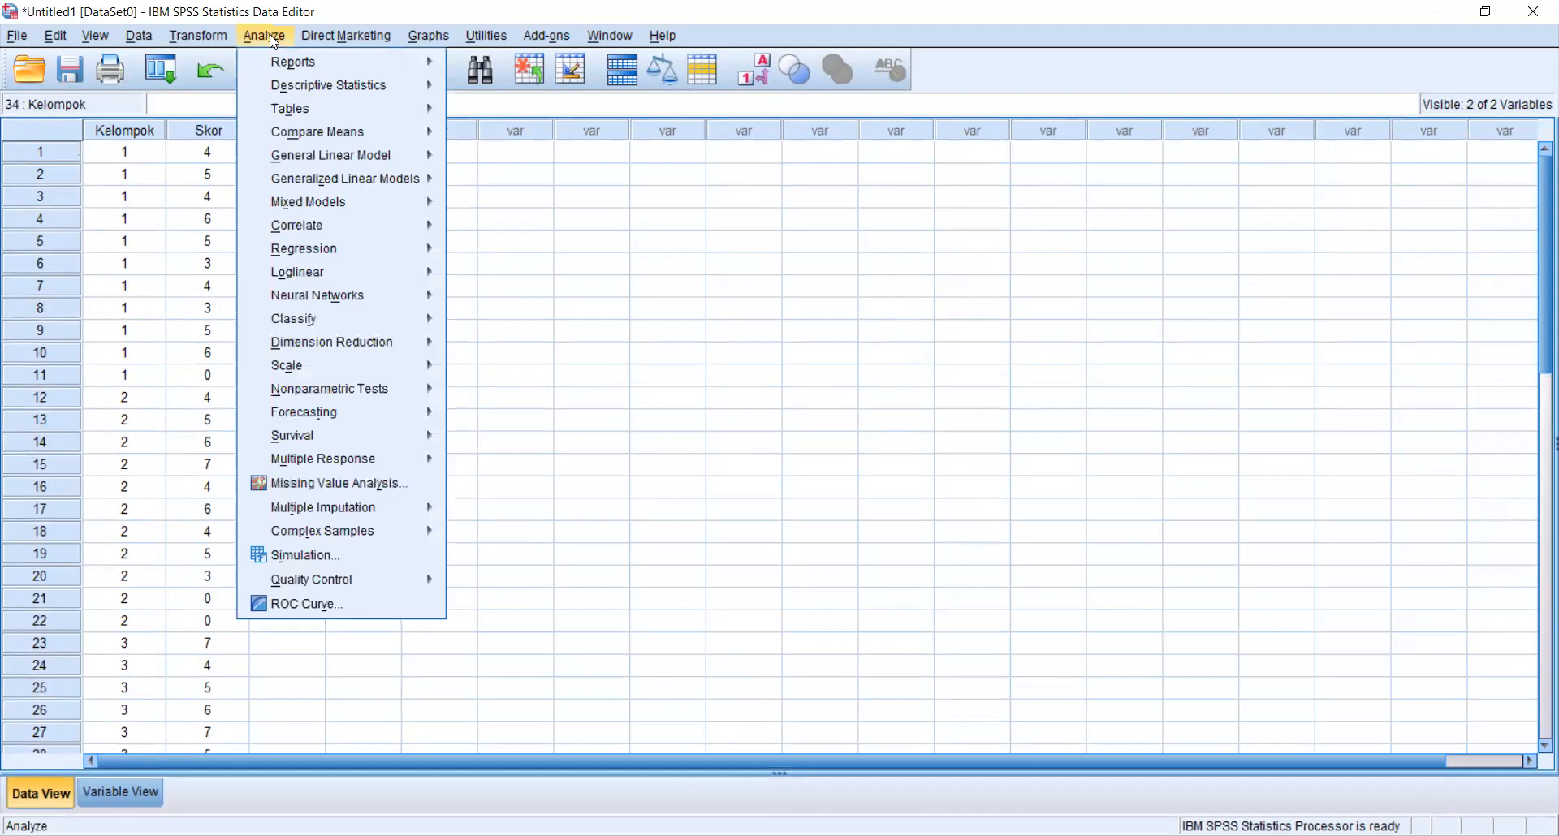
pyautogui.moveTo(302, 89)
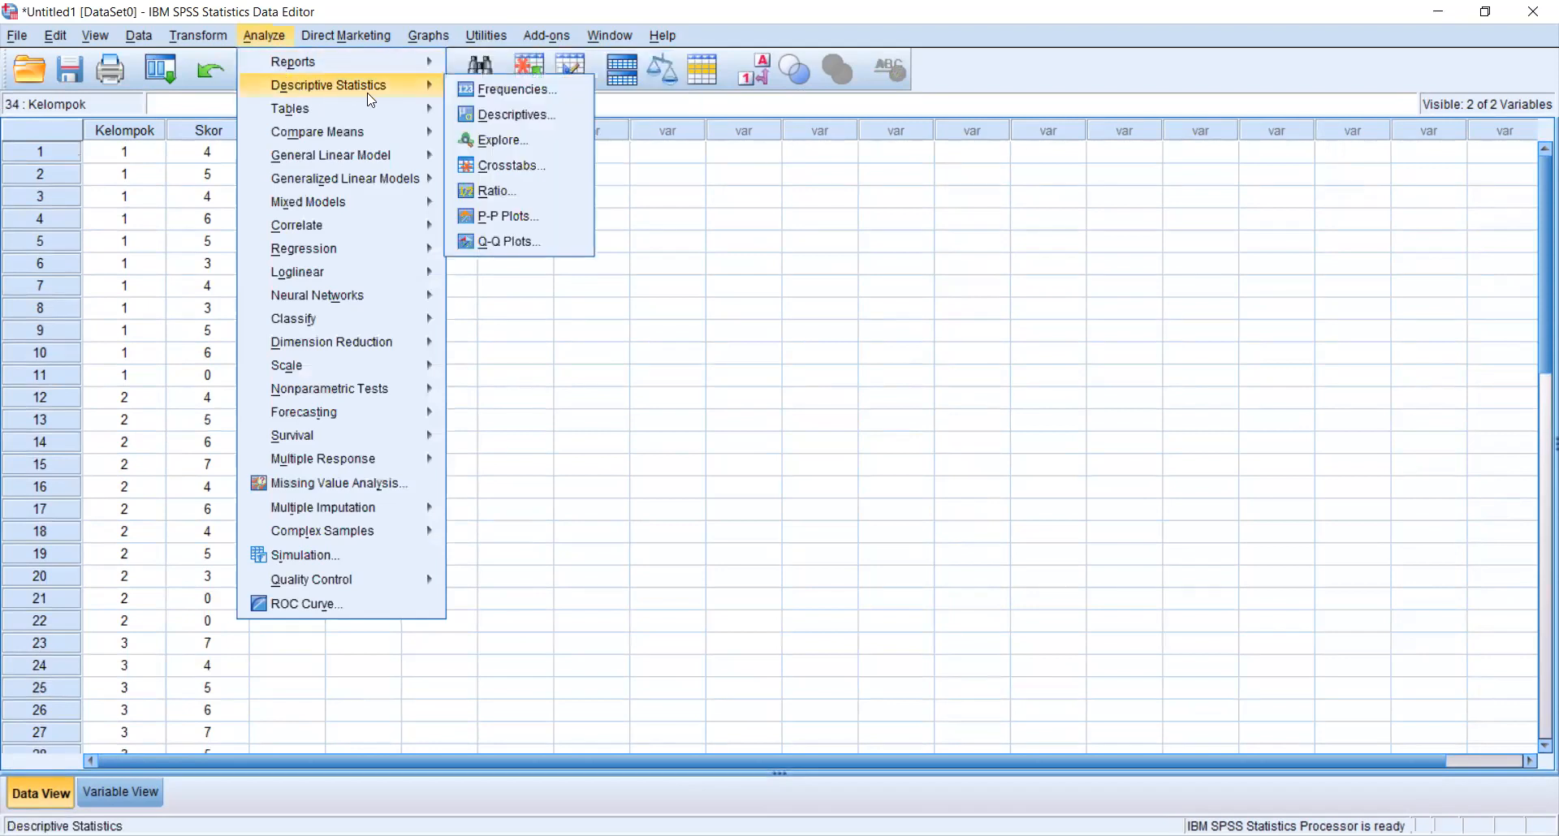
pyautogui.click(564, 140)
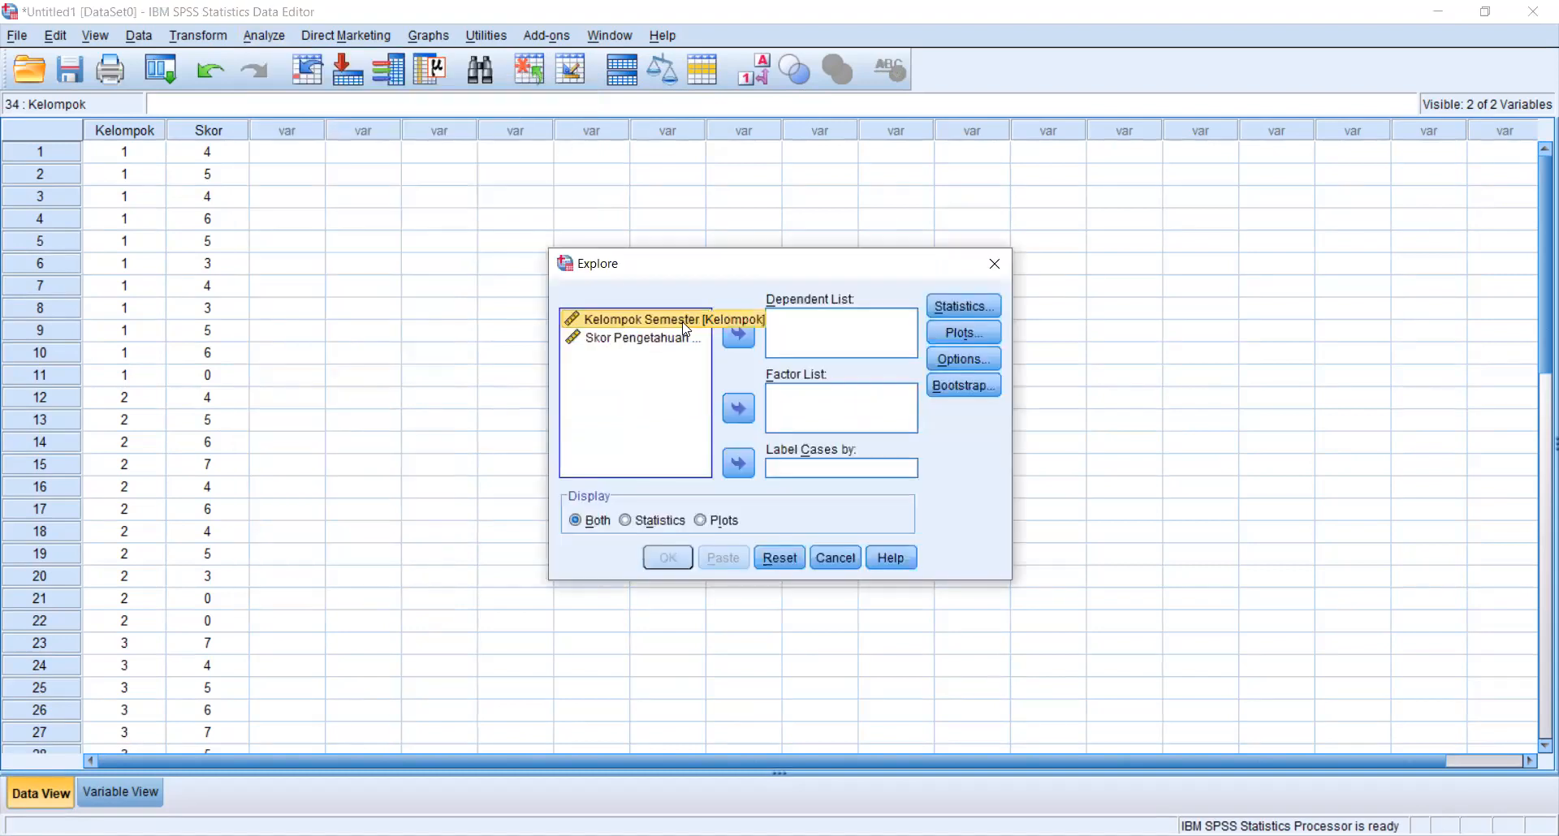
pyautogui.click(741, 413)
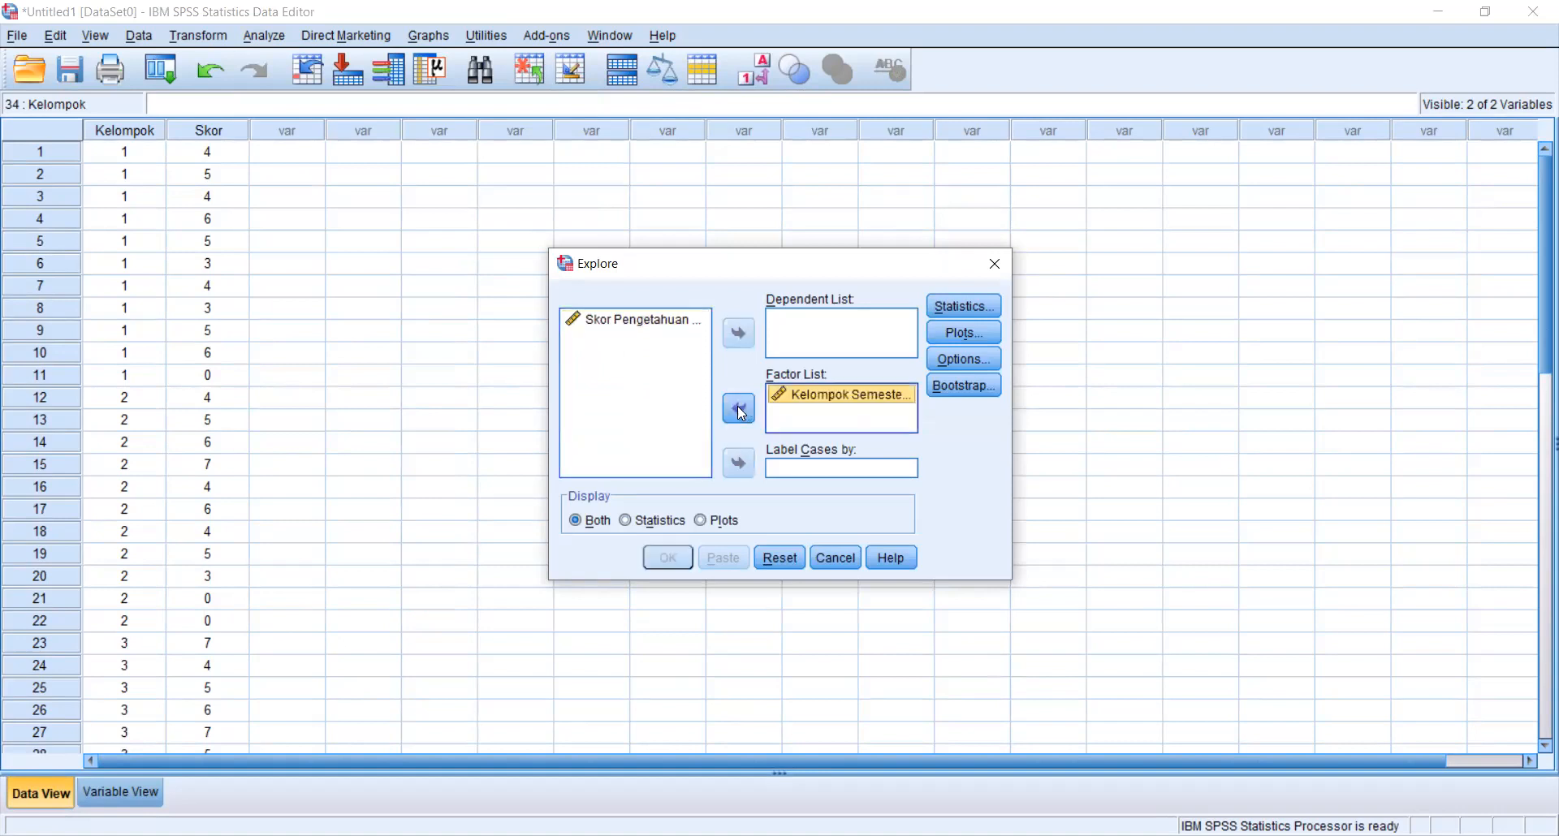
pyautogui.click(649, 327)
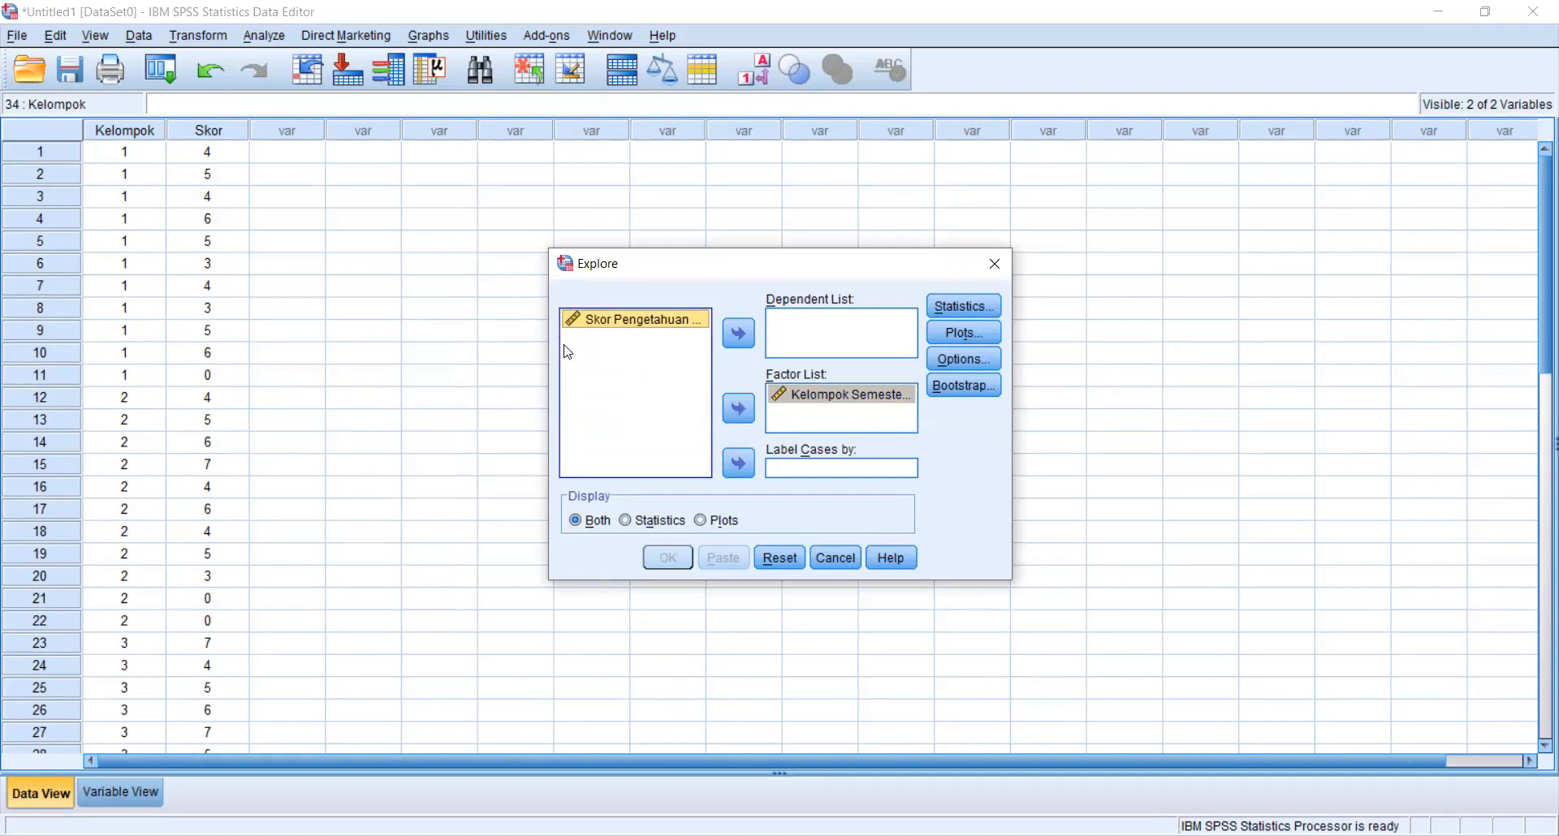
pyautogui.click(737, 337)
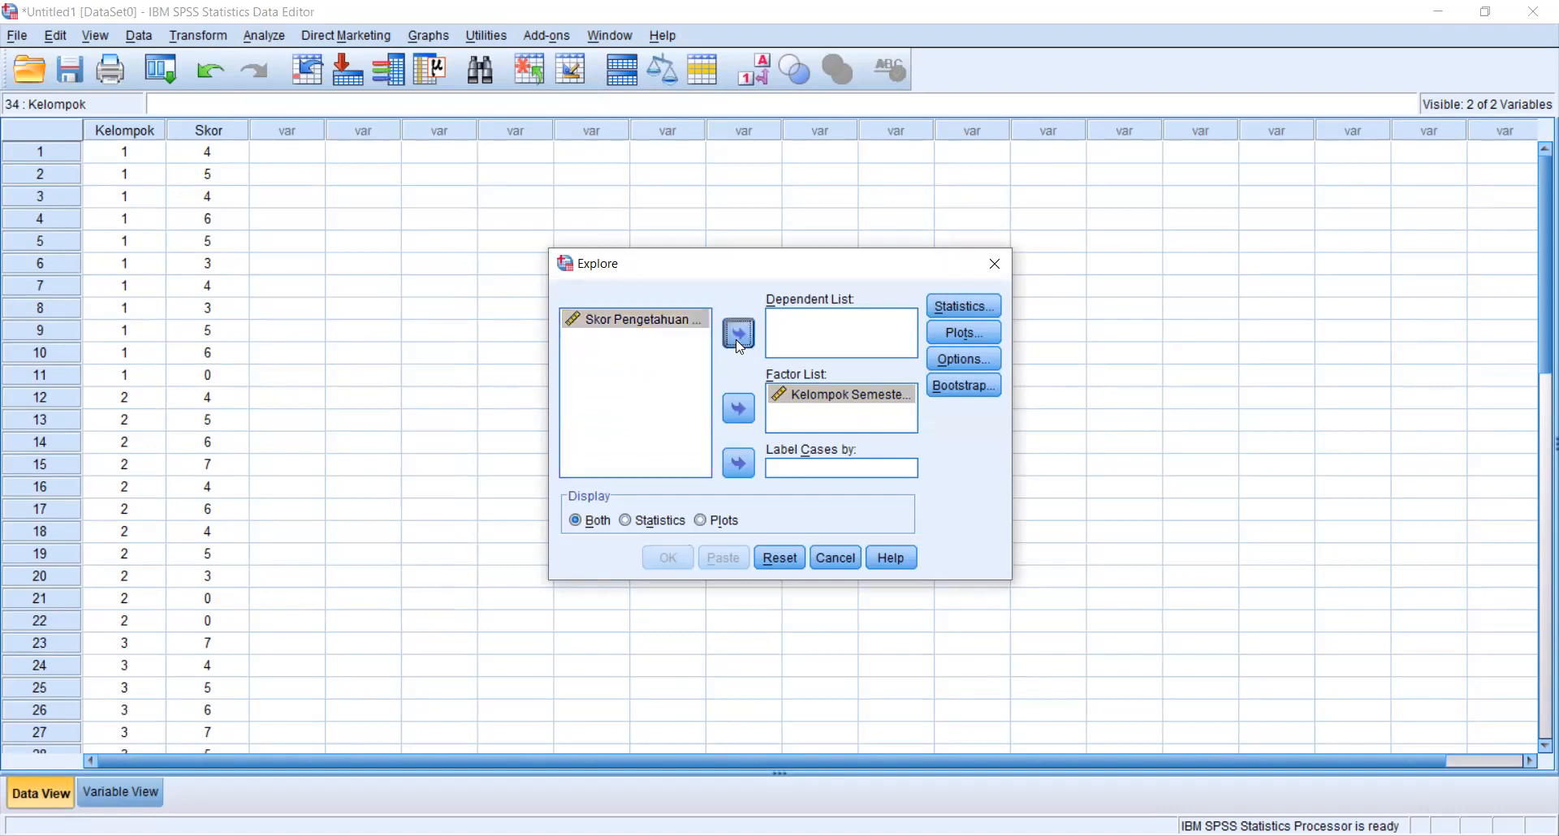
# Include normality plots with tests in the Explore analysis and run it.
pyautogui.click(960, 338)
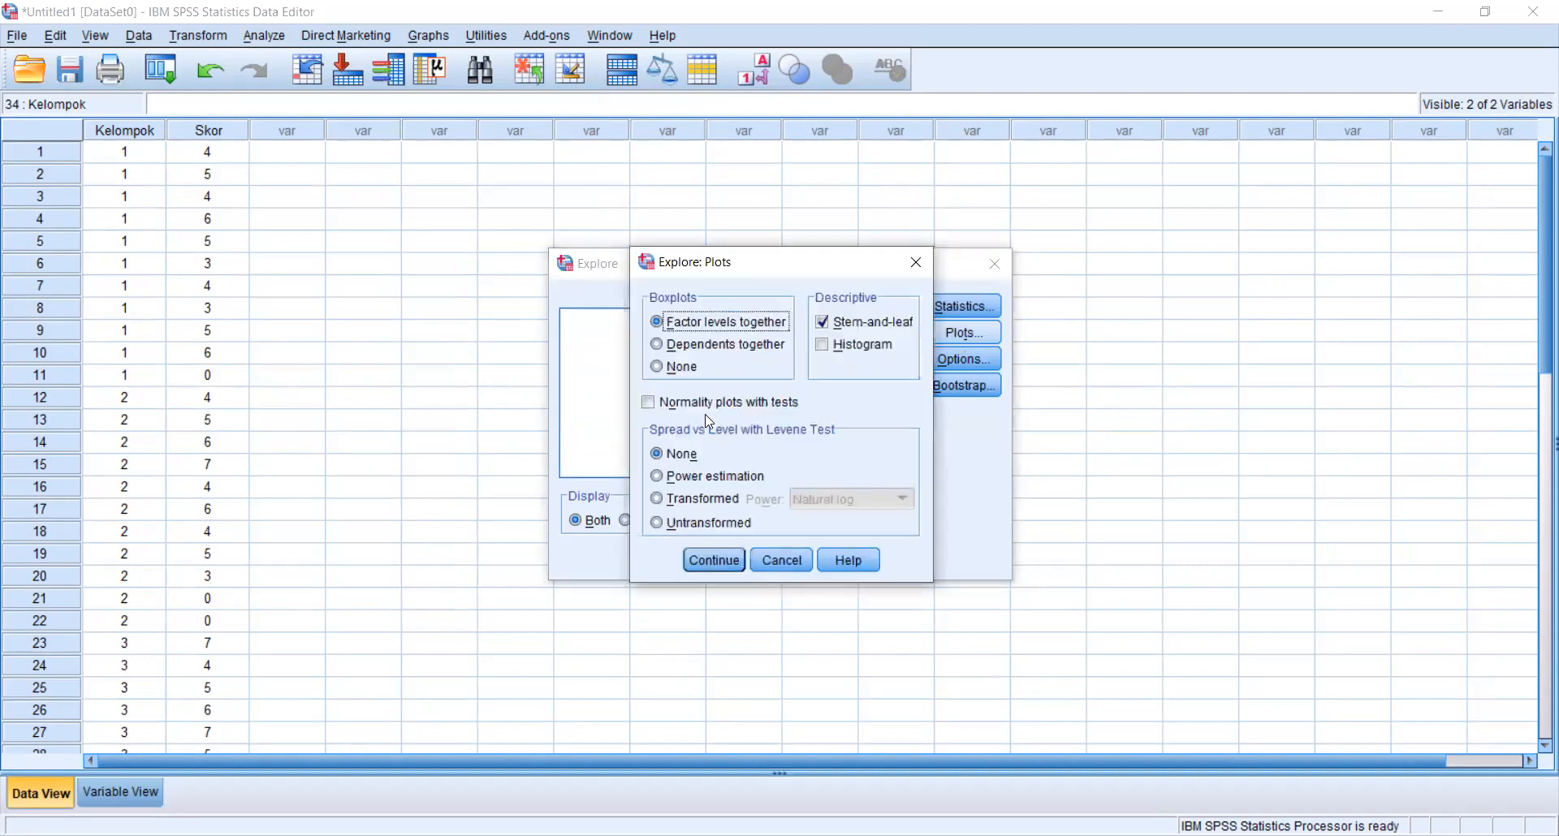
pyautogui.click(649, 402)
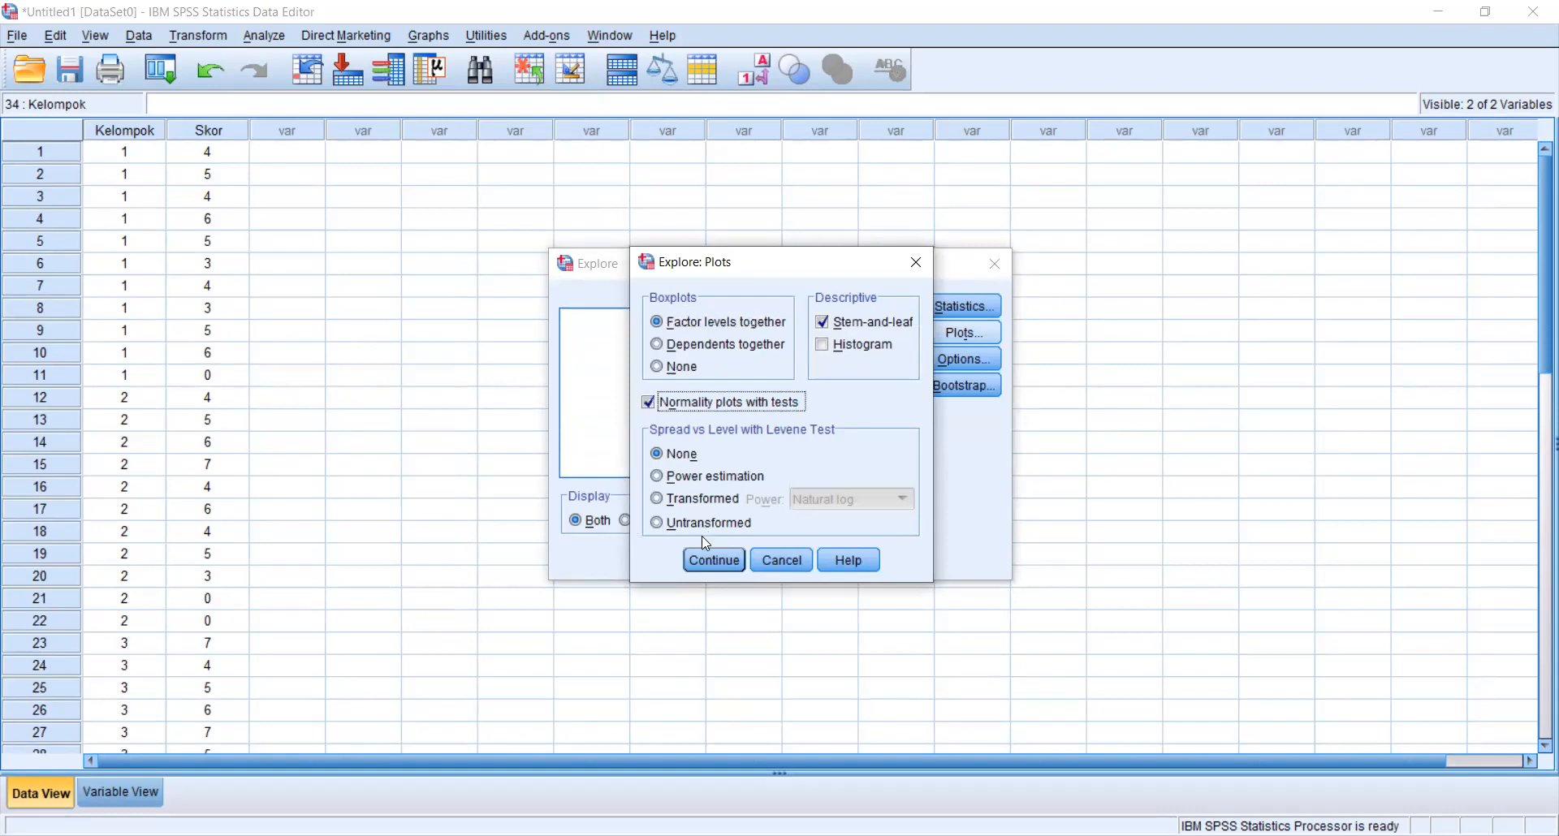
pyautogui.click(705, 561)
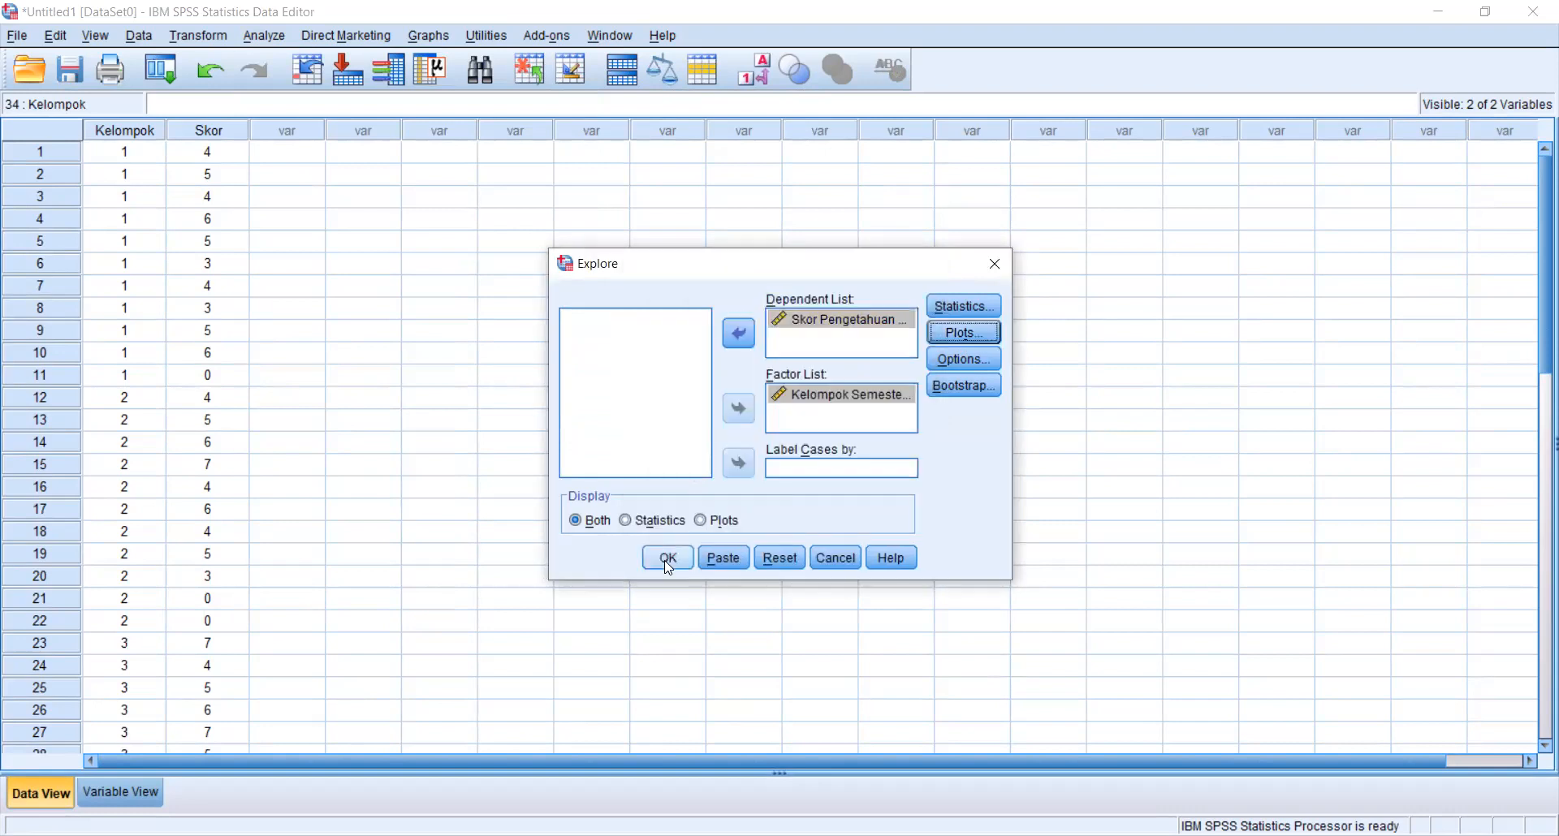
pyautogui.click(667, 560)
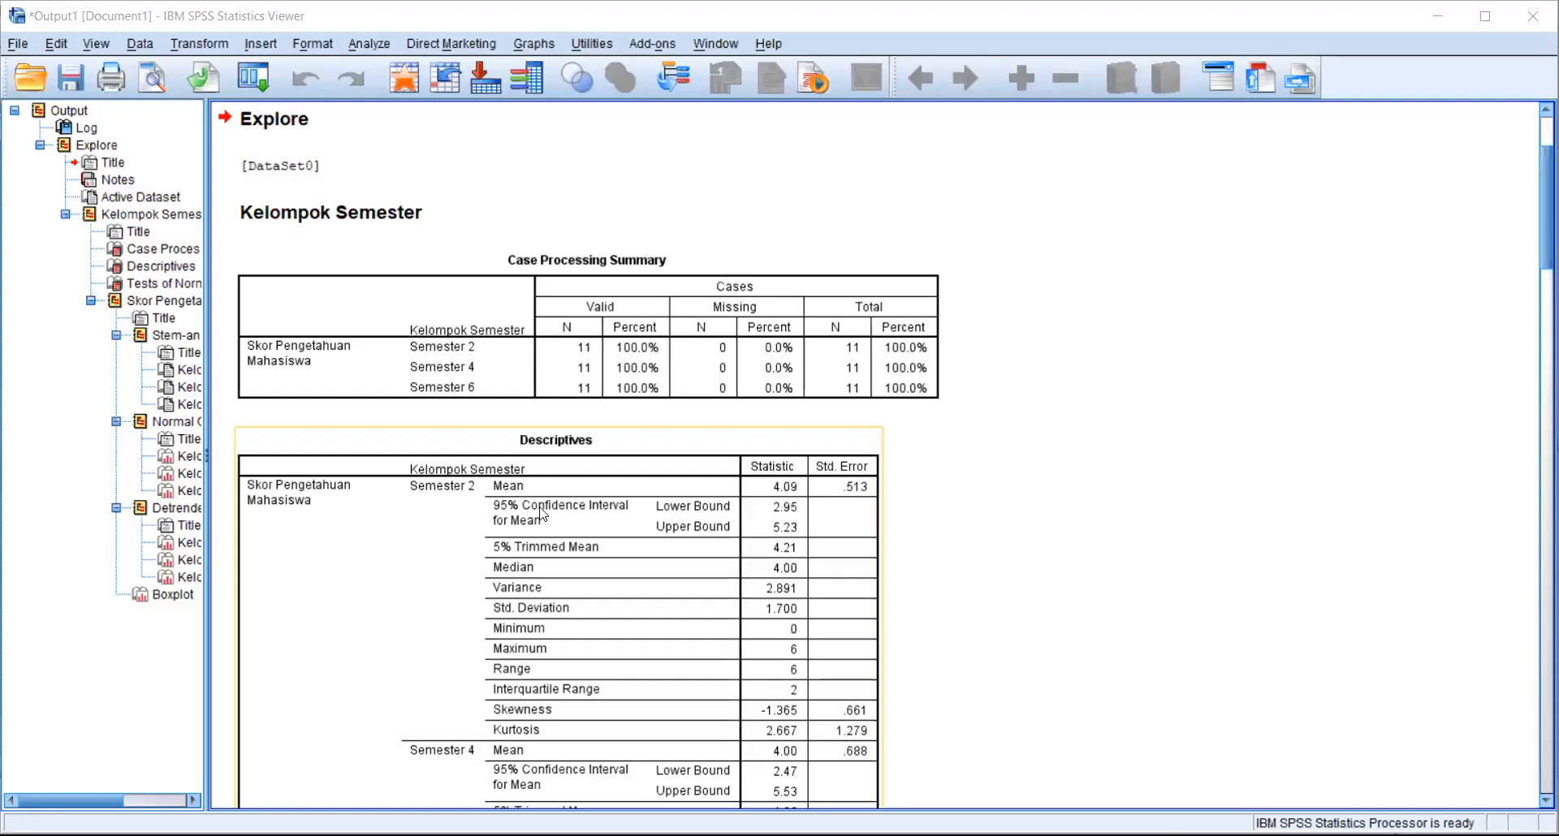
# Examine the Explore output, reading the Descriptives table for each semester group and the results below it.
pyautogui.click(542, 513)
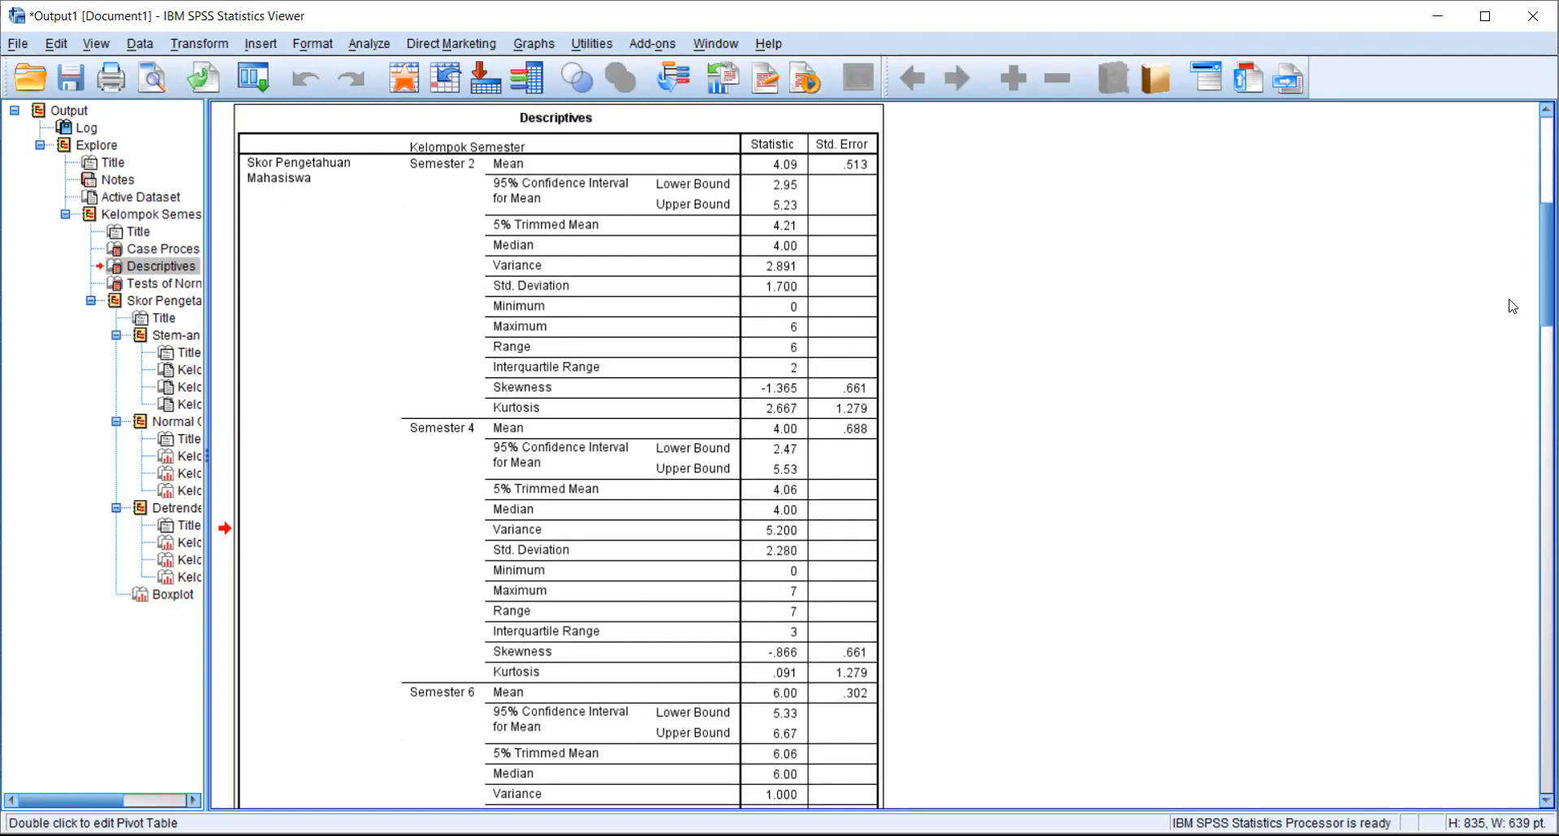
pyautogui.moveTo(1547, 267); pyautogui.dragTo(1547, 295)
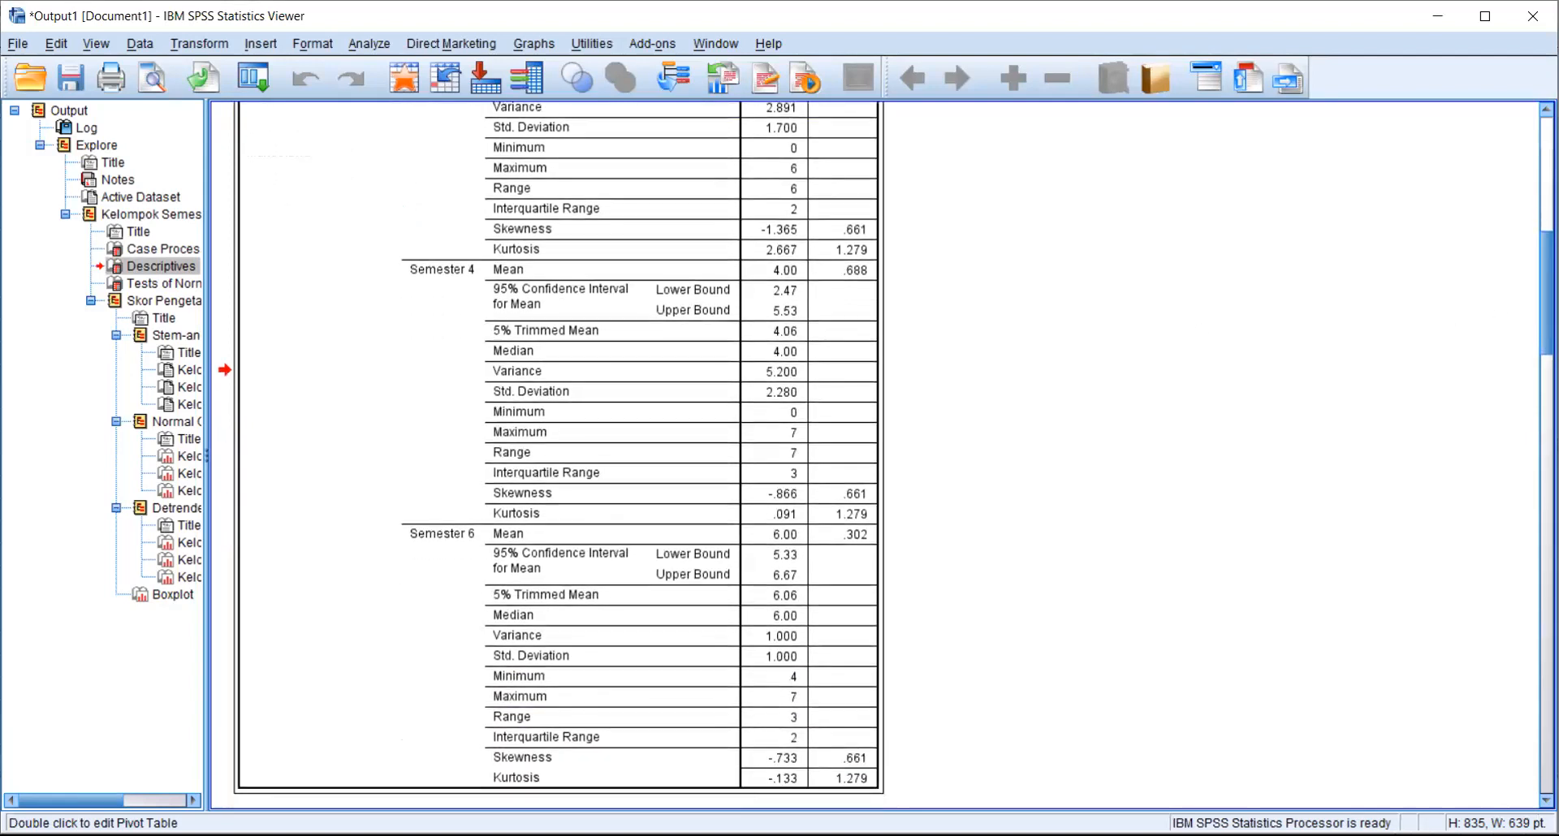
pyautogui.moveTo(1547, 295); pyautogui.dragTo(1547, 356)
pyautogui.click(874, 505)
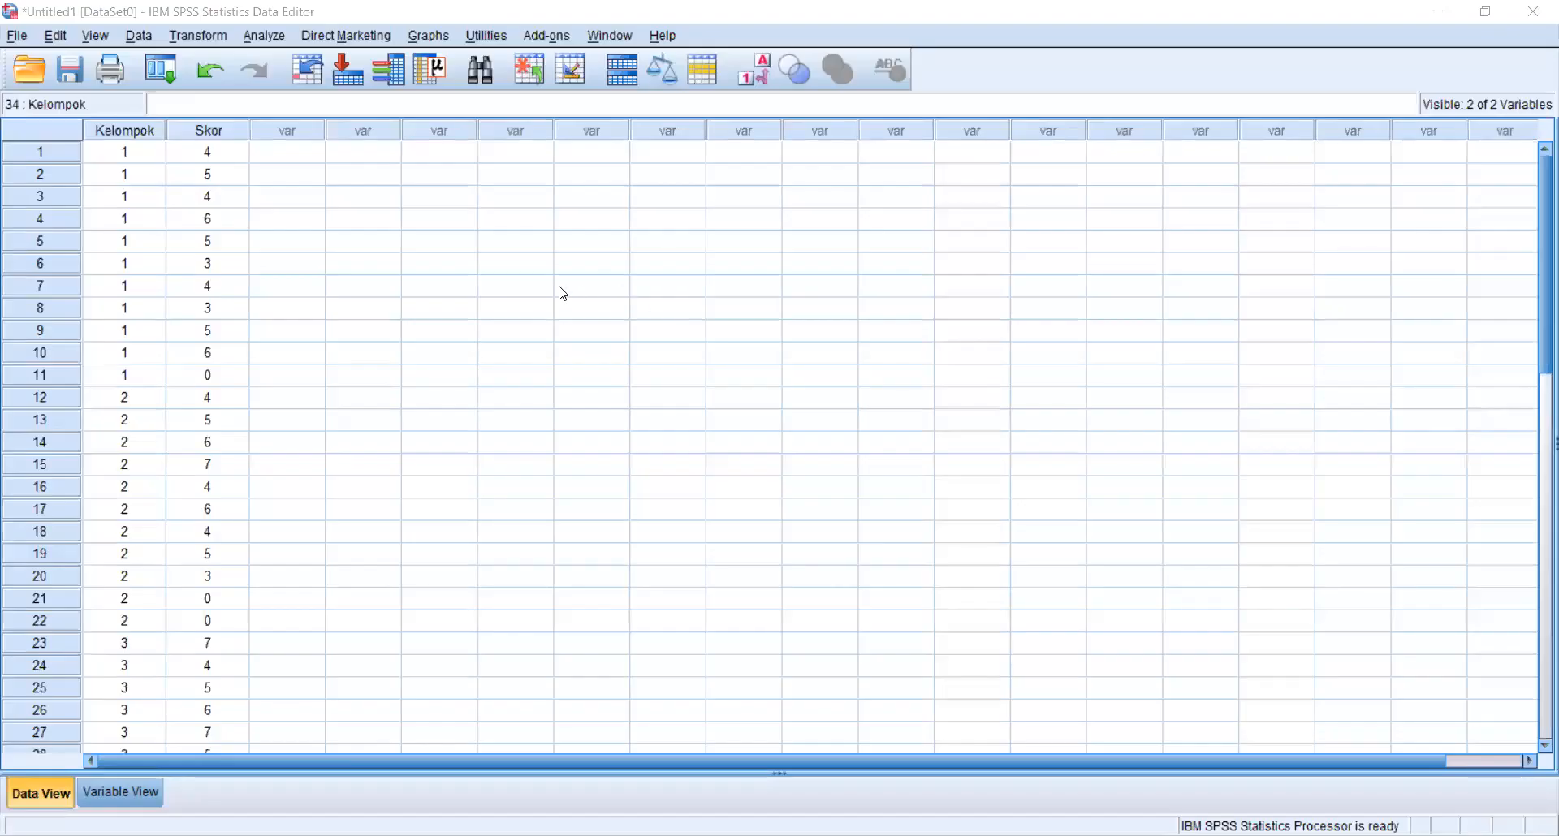
# Set up a One-Way ANOVA with Kelompok Semester as the factor and Skor Pengetahuan as the dependent variable.
pyautogui.click(560, 293)
pyautogui.click(263, 38)
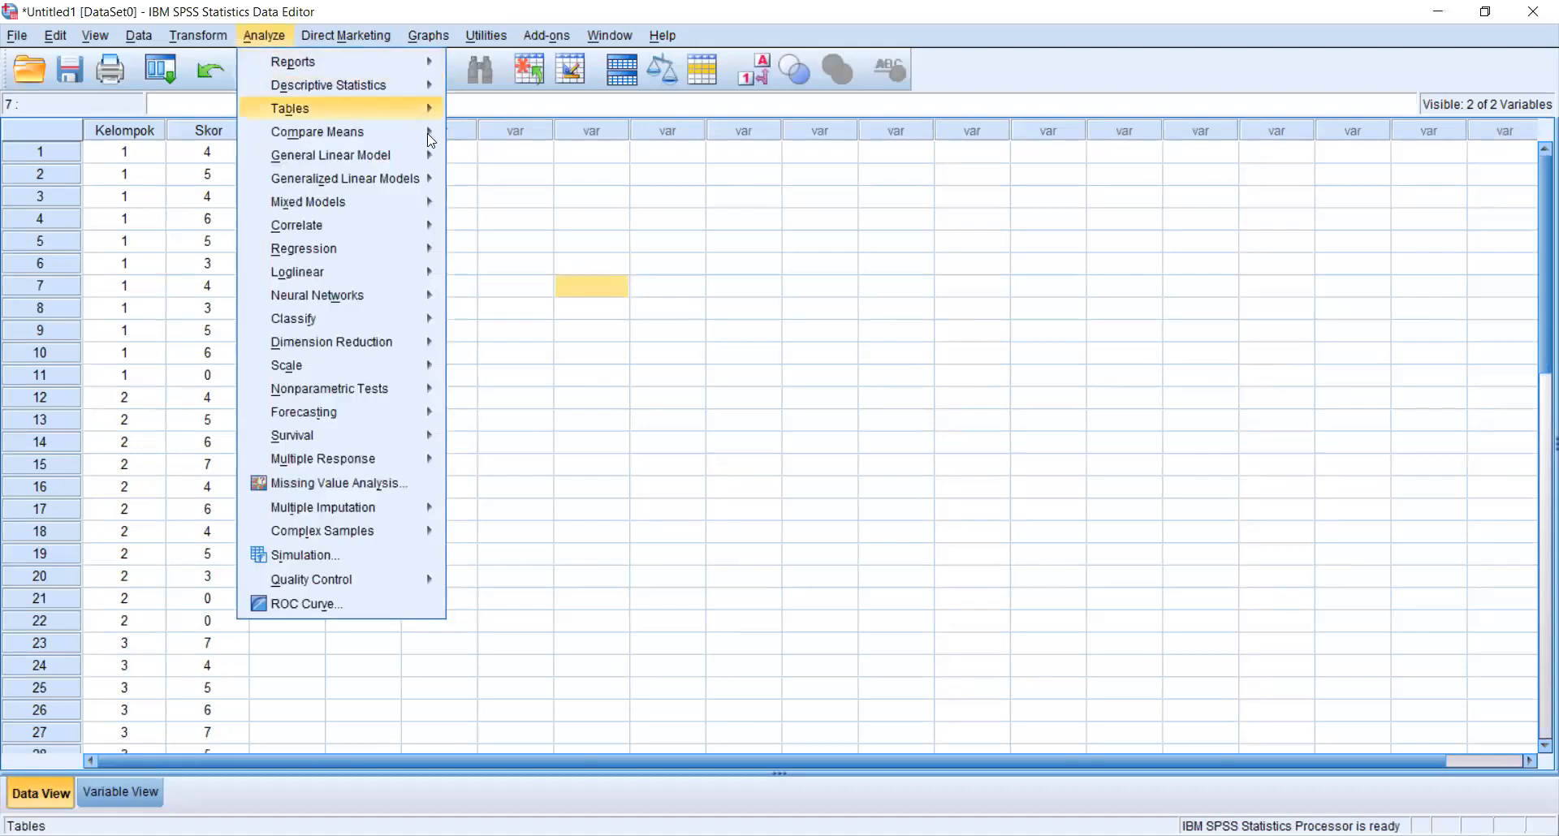
pyautogui.moveTo(430, 136)
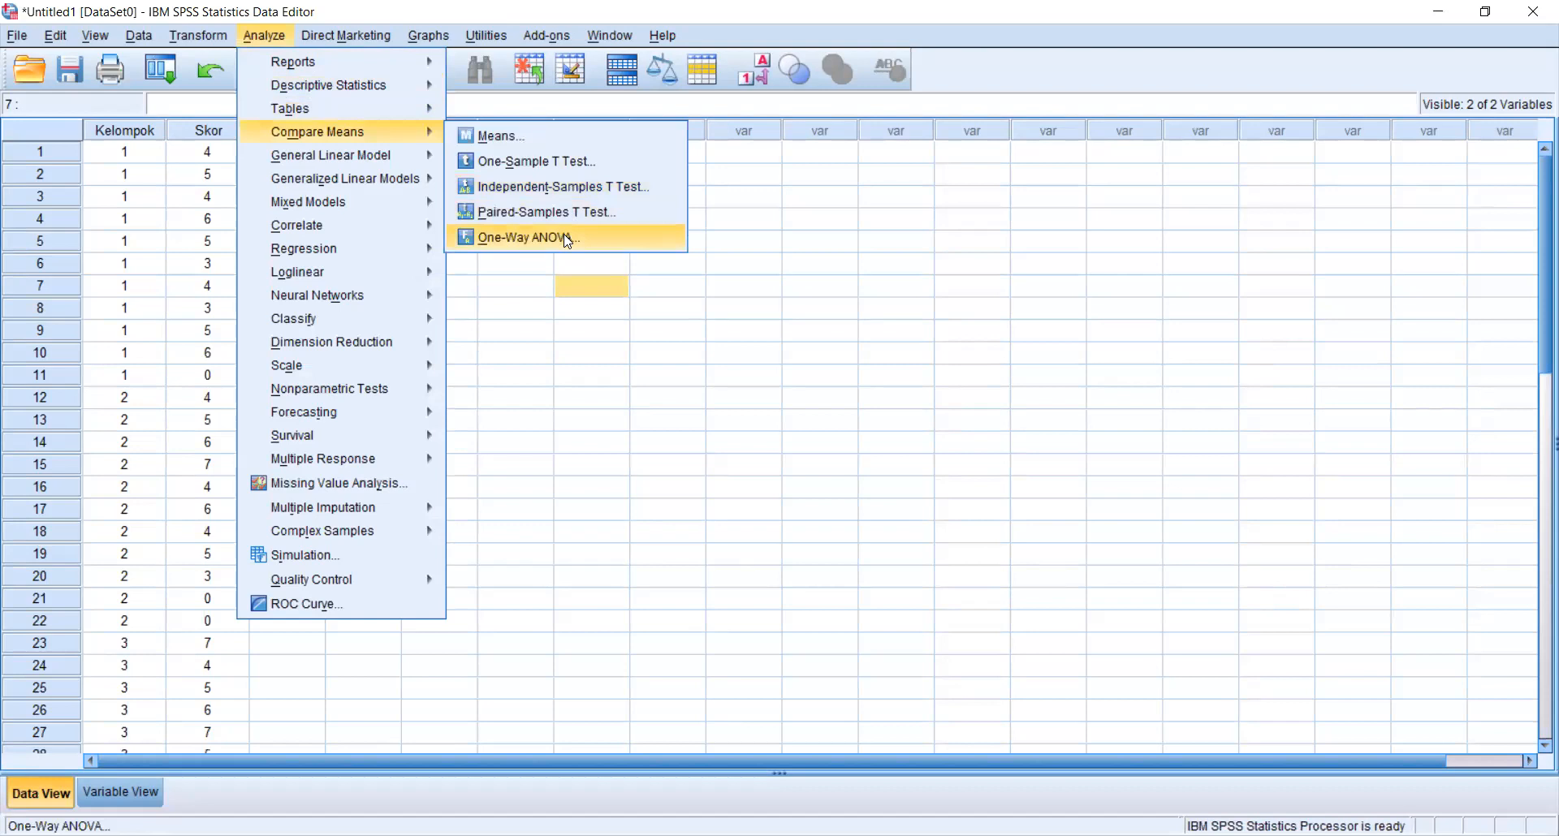
pyautogui.click(566, 241)
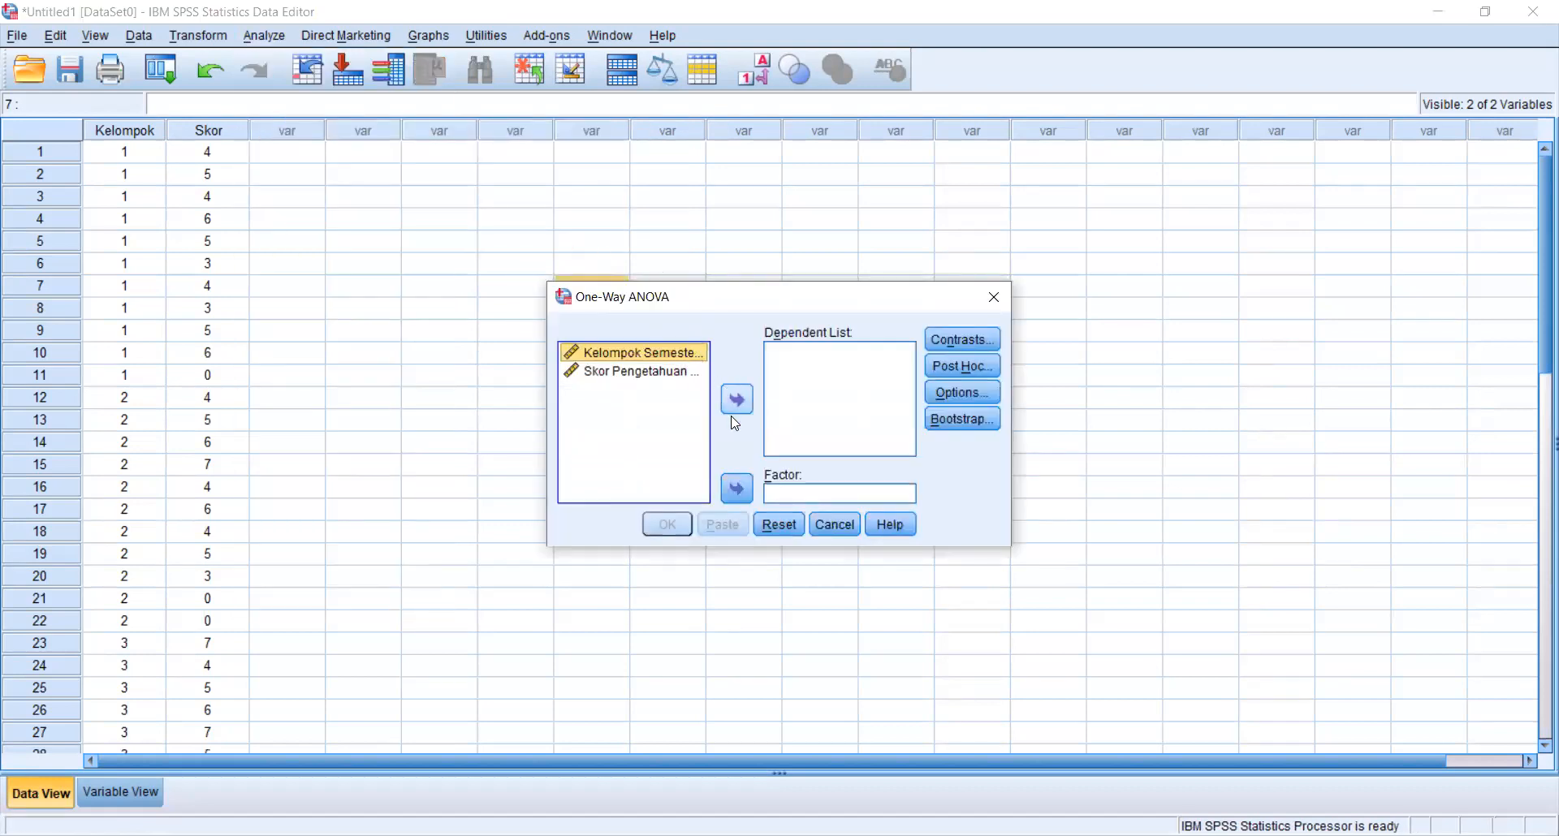
pyautogui.click(737, 489)
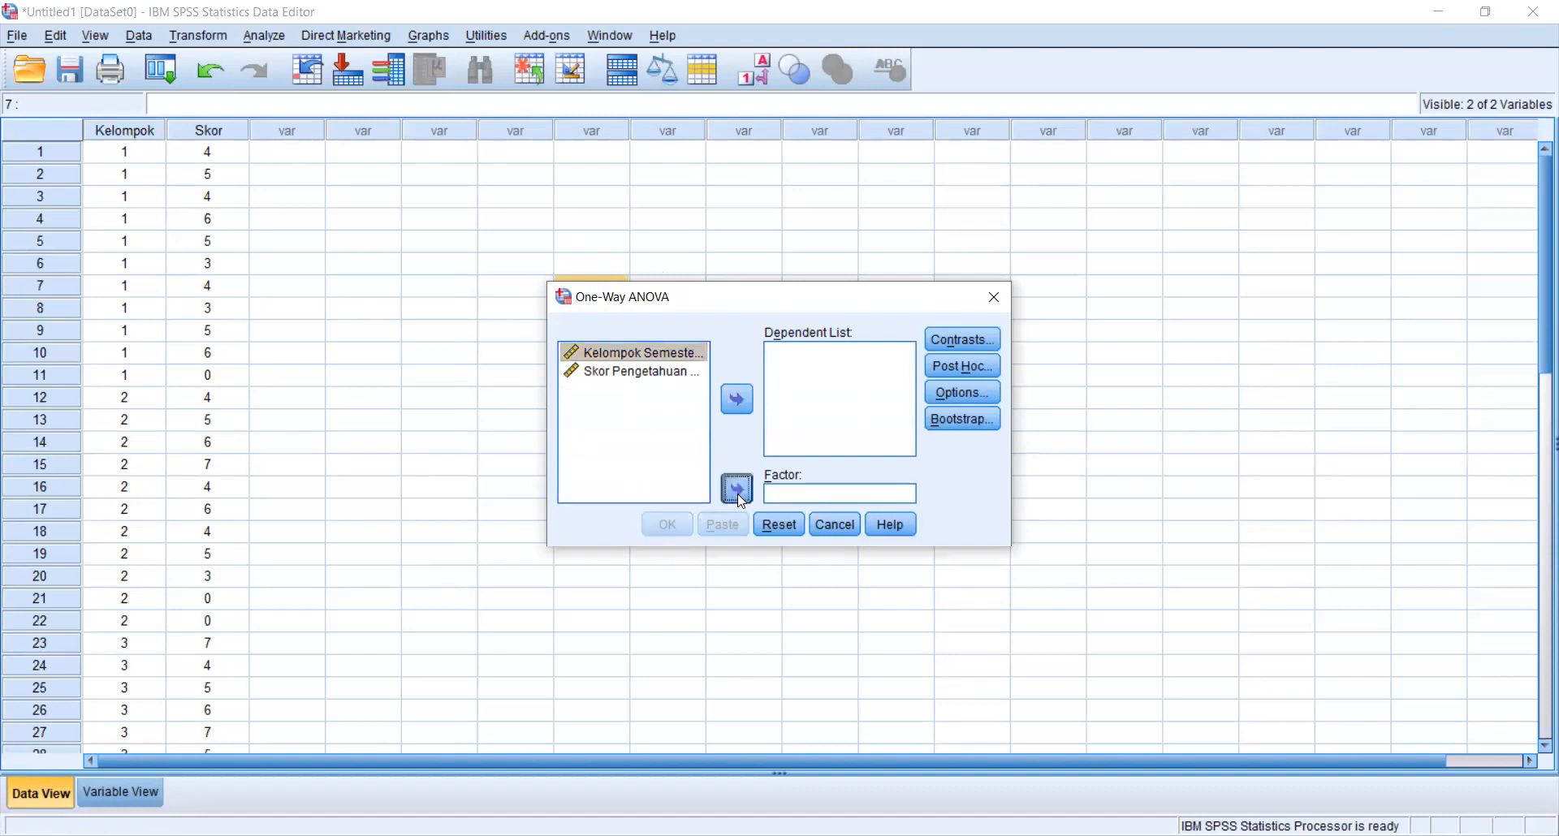
pyautogui.click(654, 361)
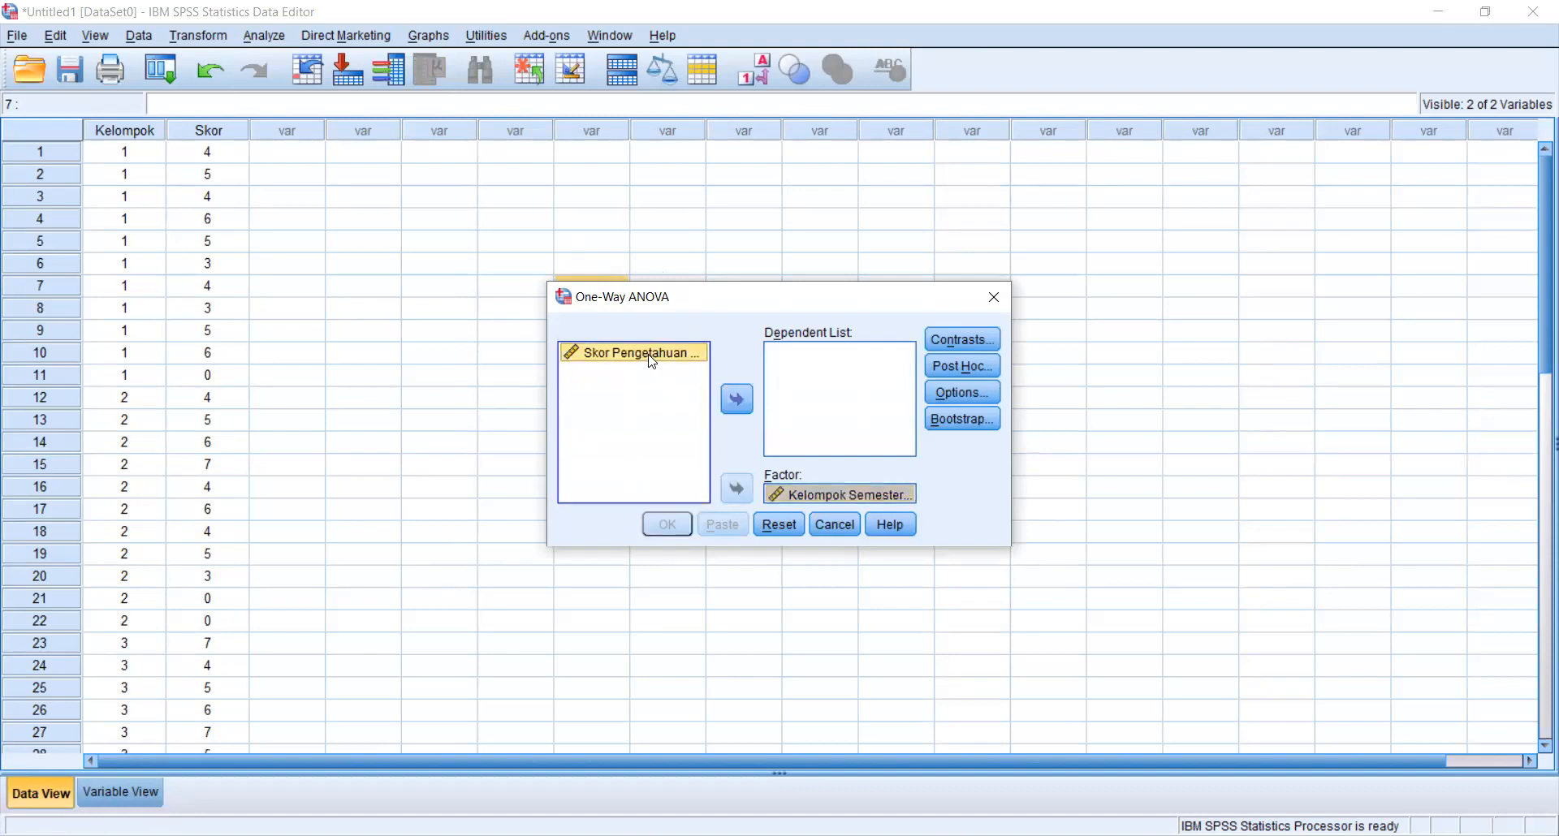
pyautogui.click(740, 407)
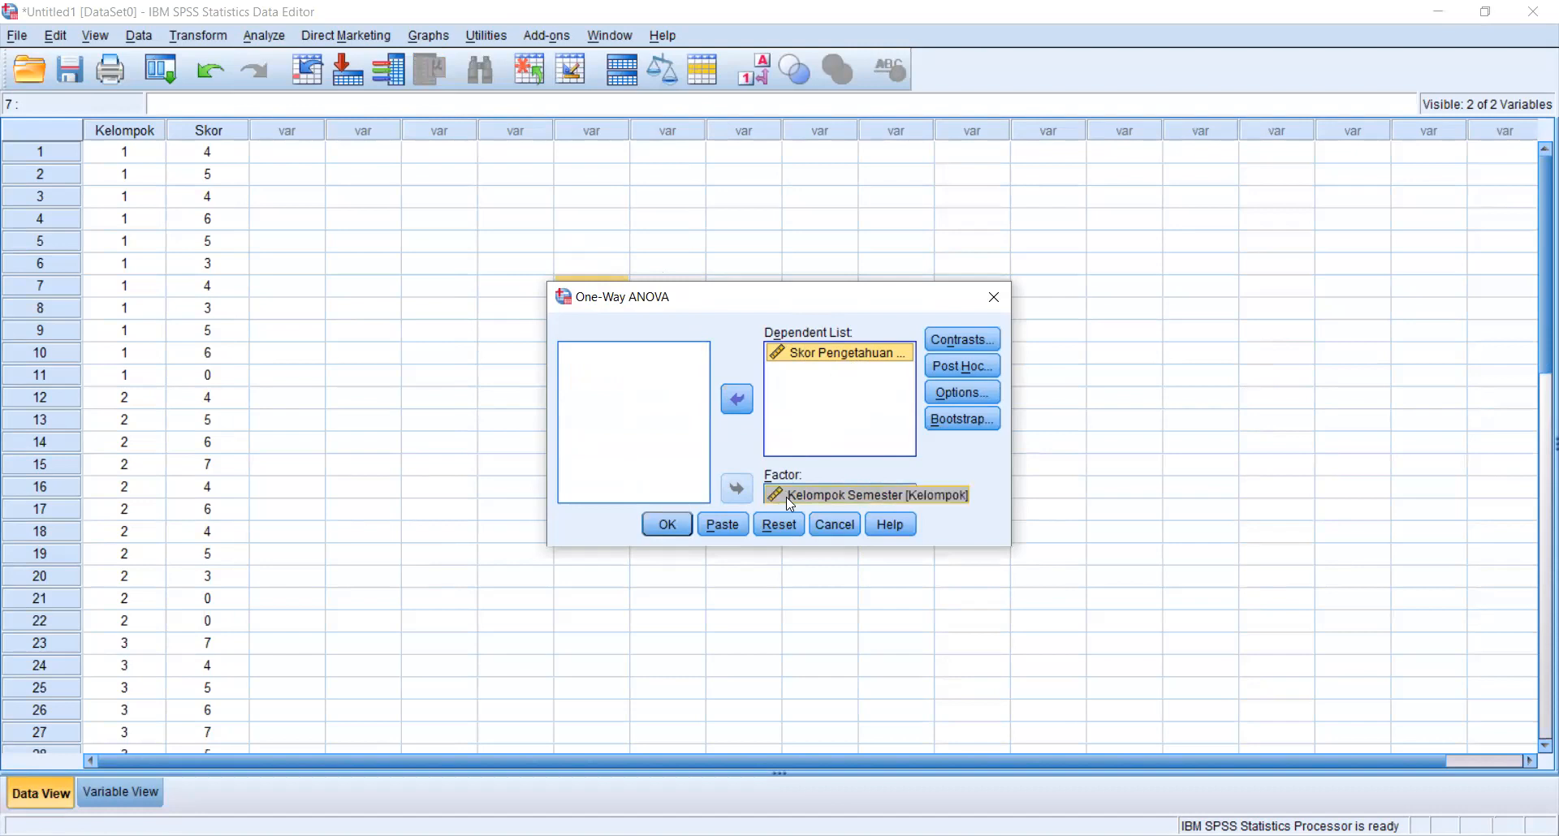
# Add the Descriptive, Homogeneity of variance test and Welch statistics to the One-Way ANOVA and run it.
pyautogui.click(948, 403)
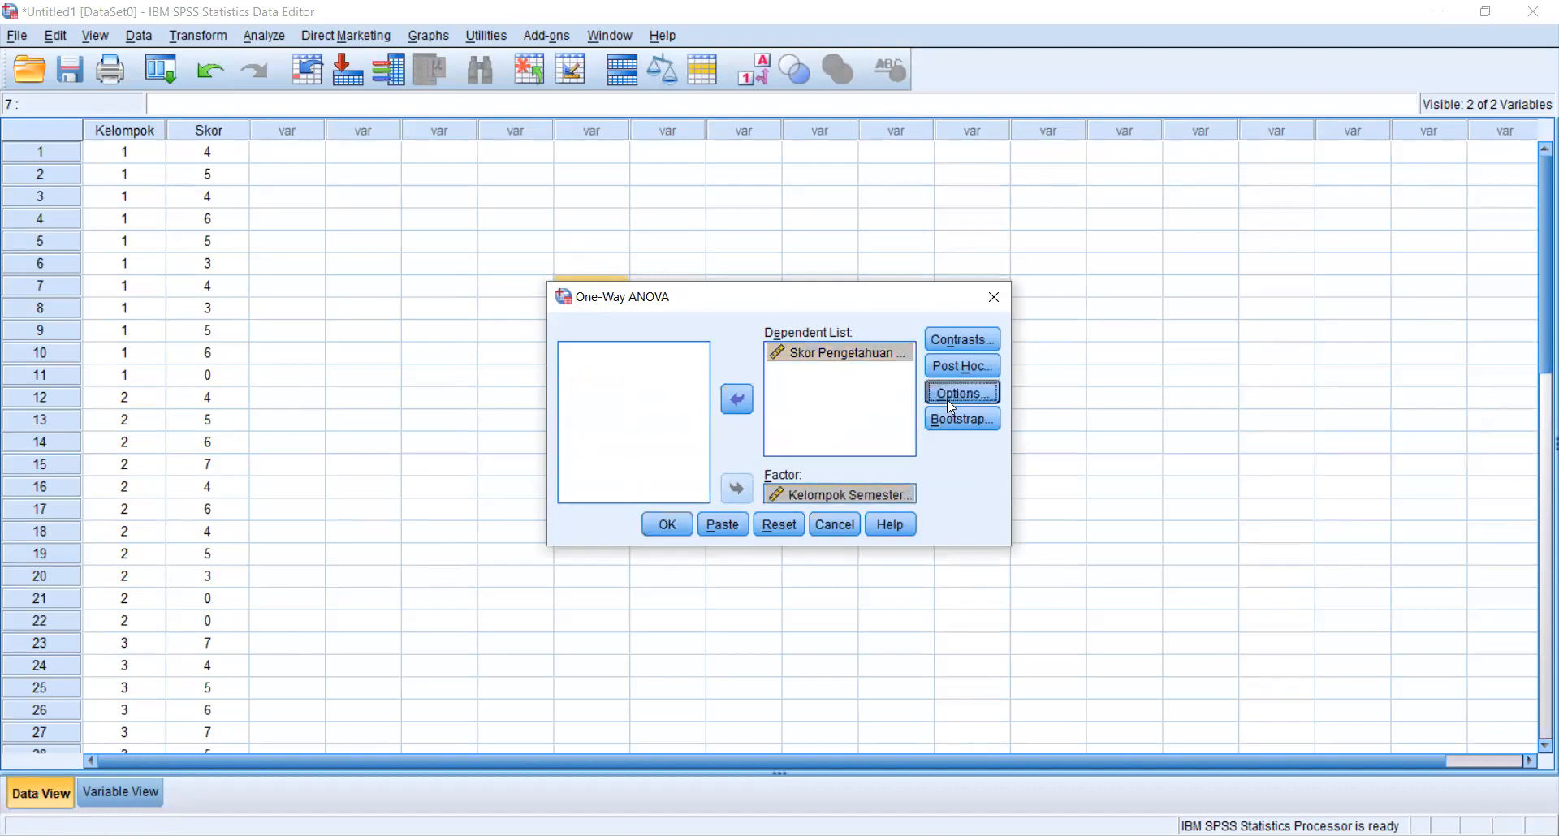
pyautogui.click(679, 321)
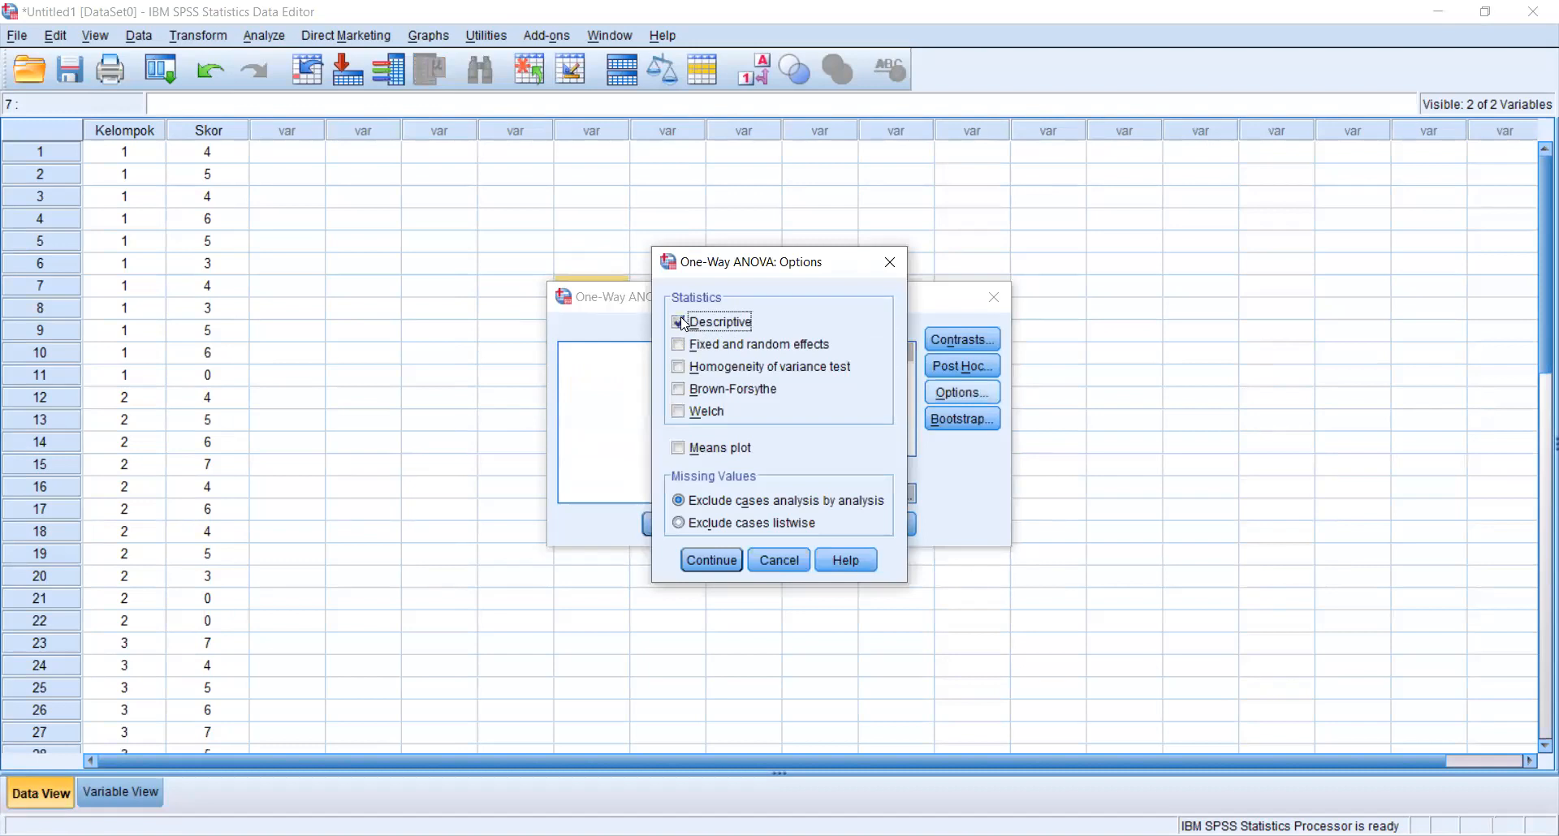
pyautogui.click(680, 369)
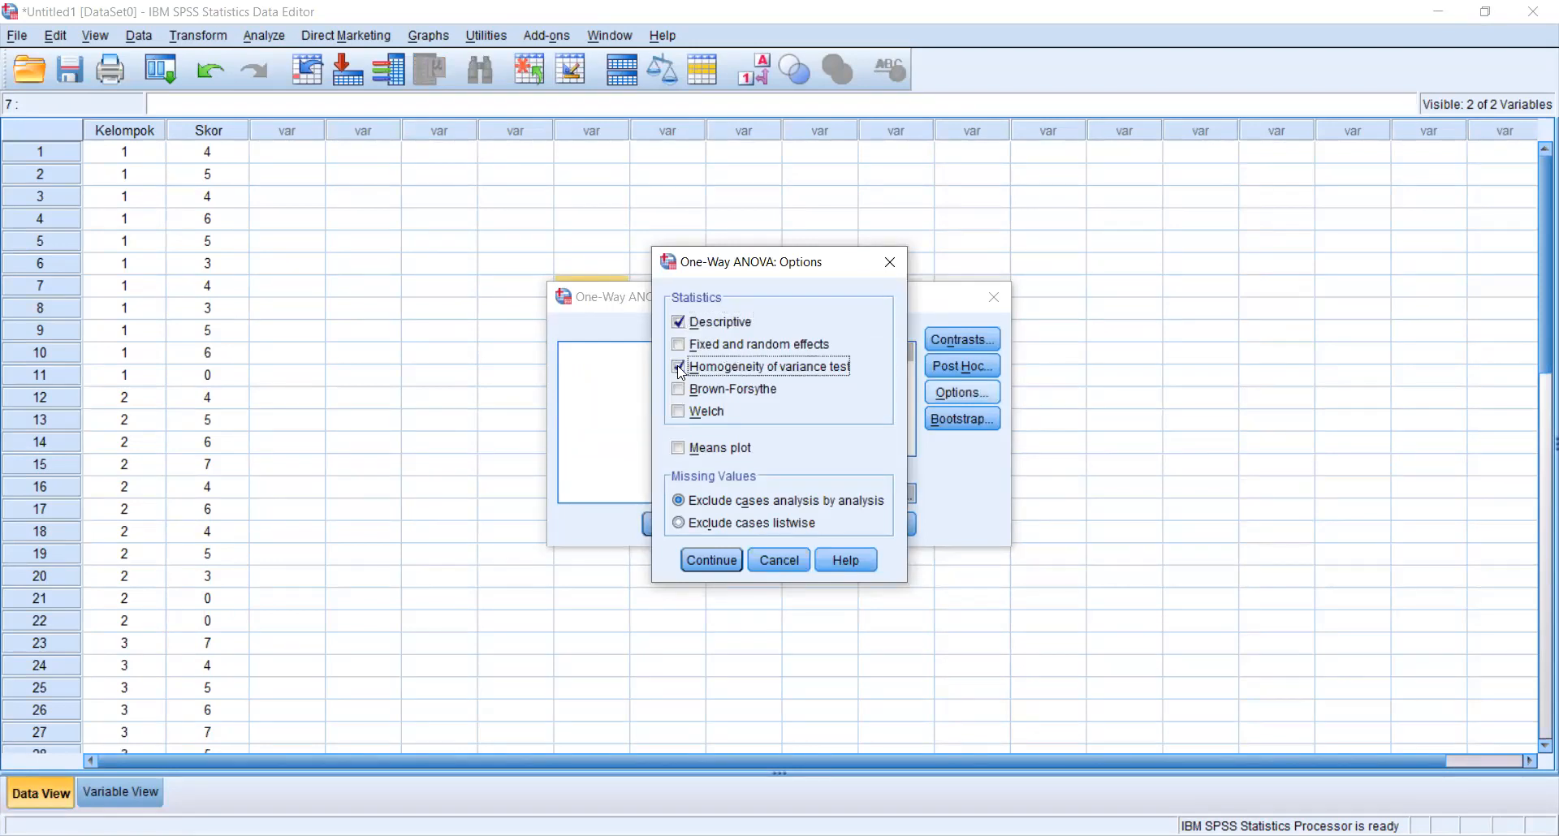
pyautogui.click(680, 413)
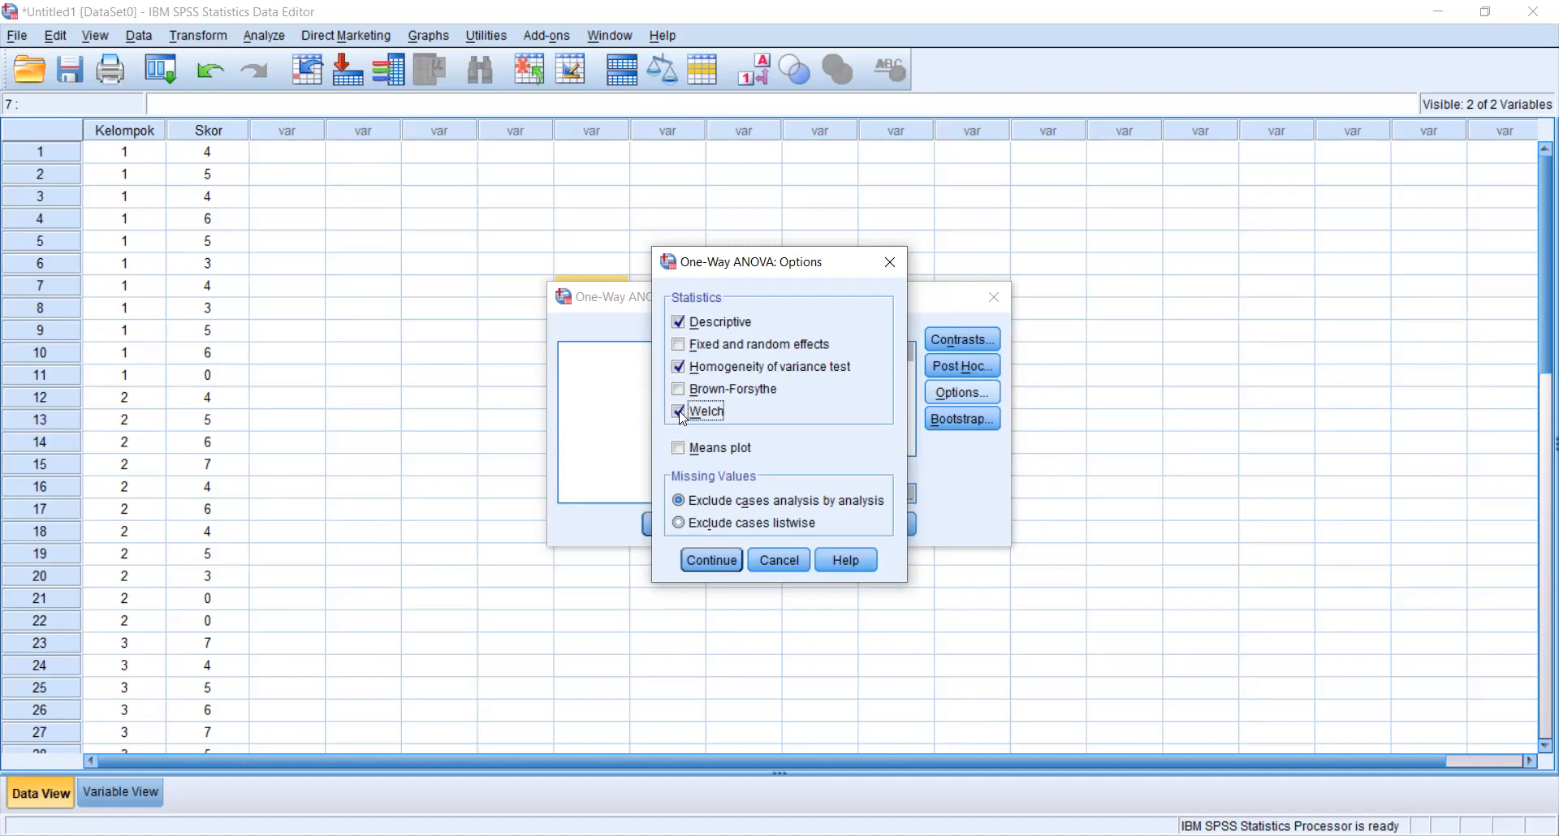
pyautogui.click(710, 560)
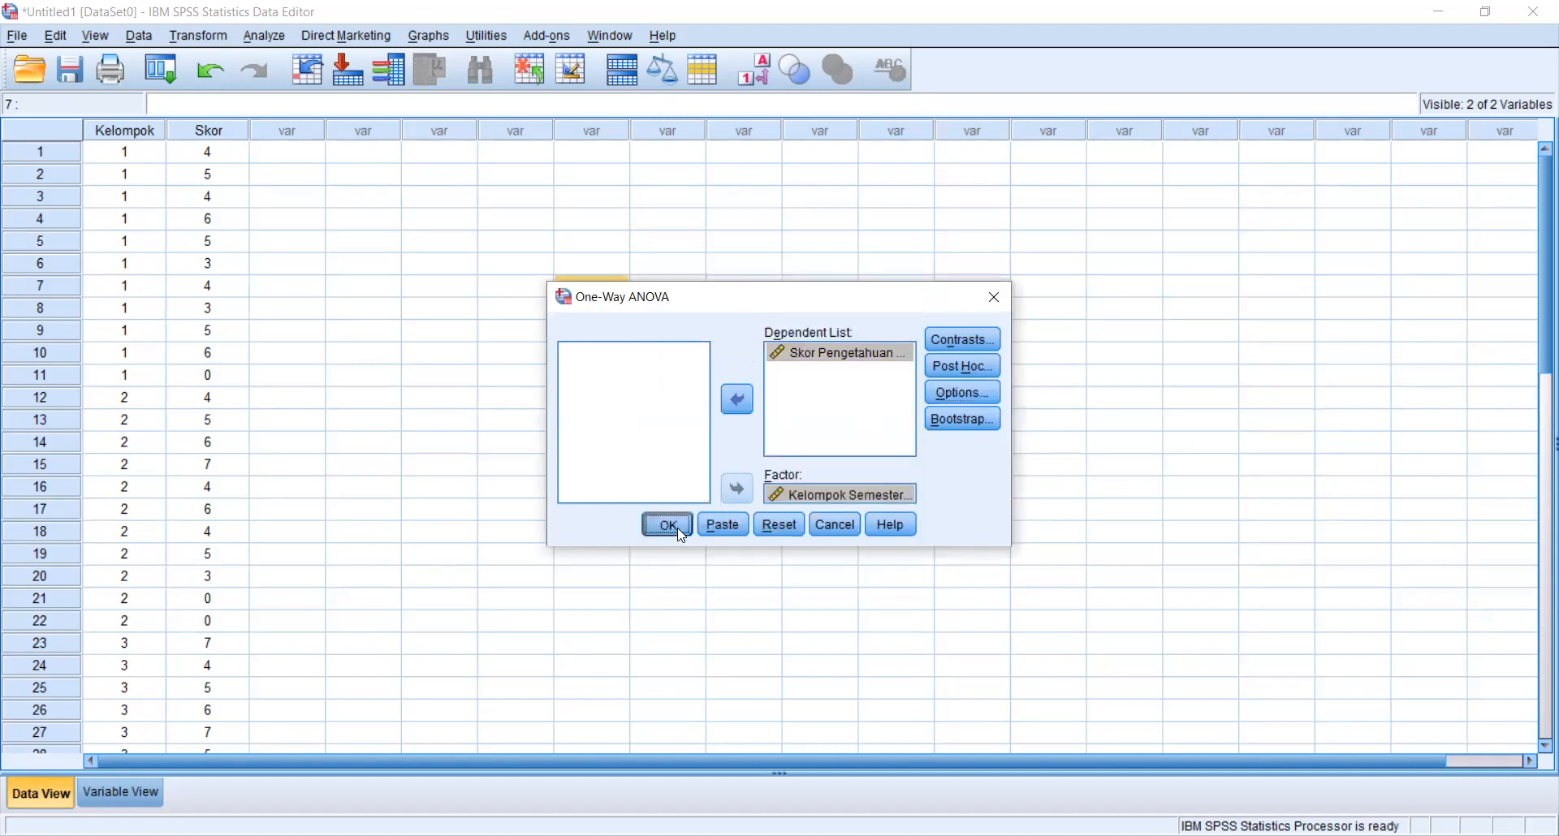
pyautogui.click(678, 529)
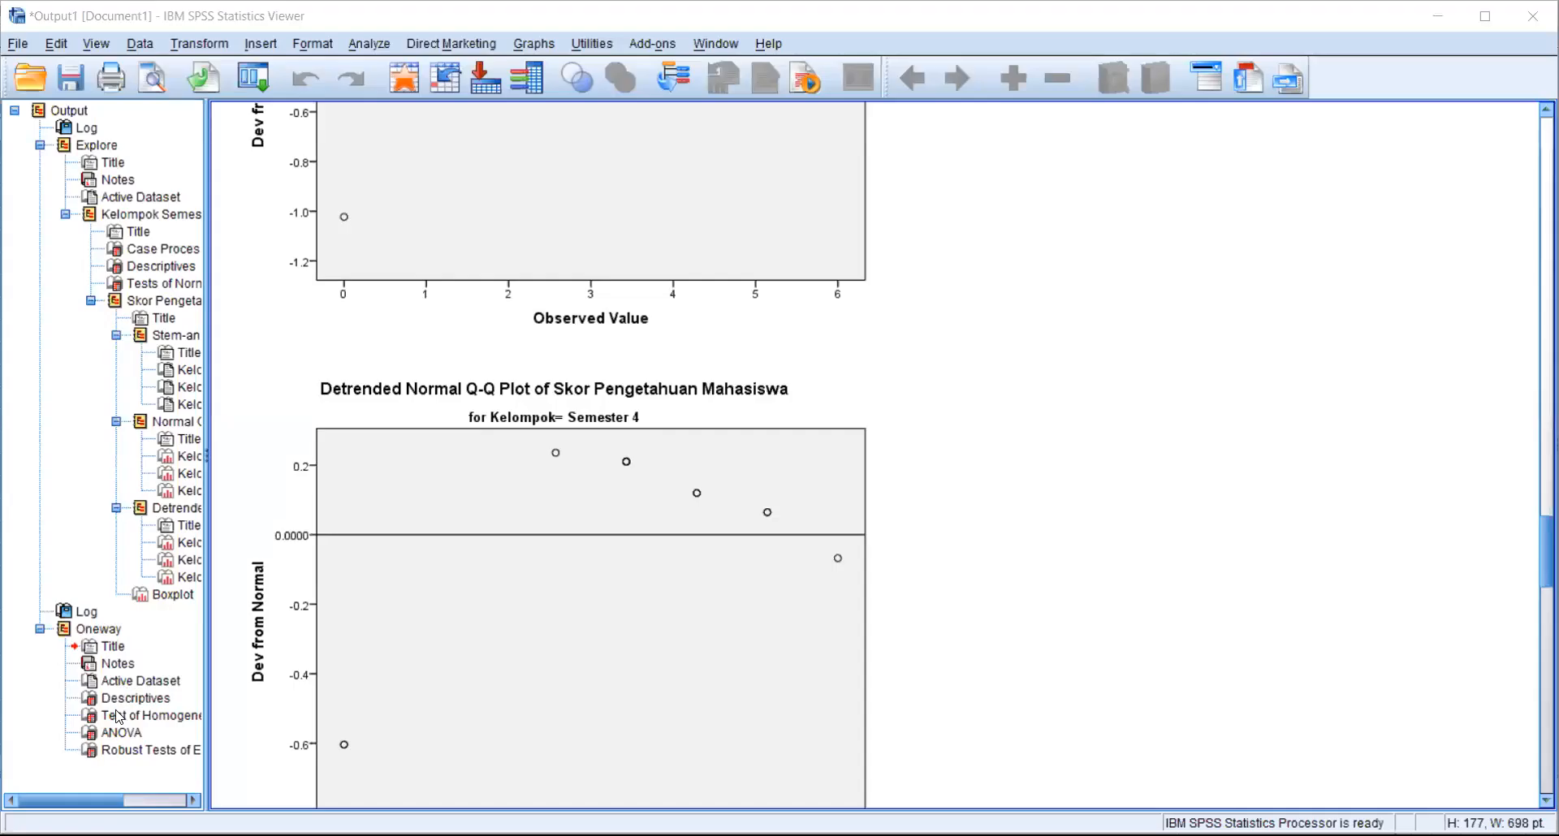
# Examine the Test of Homogeneity of Variances and ANOVA tables in the Oneway output.
pyautogui.click(117, 717)
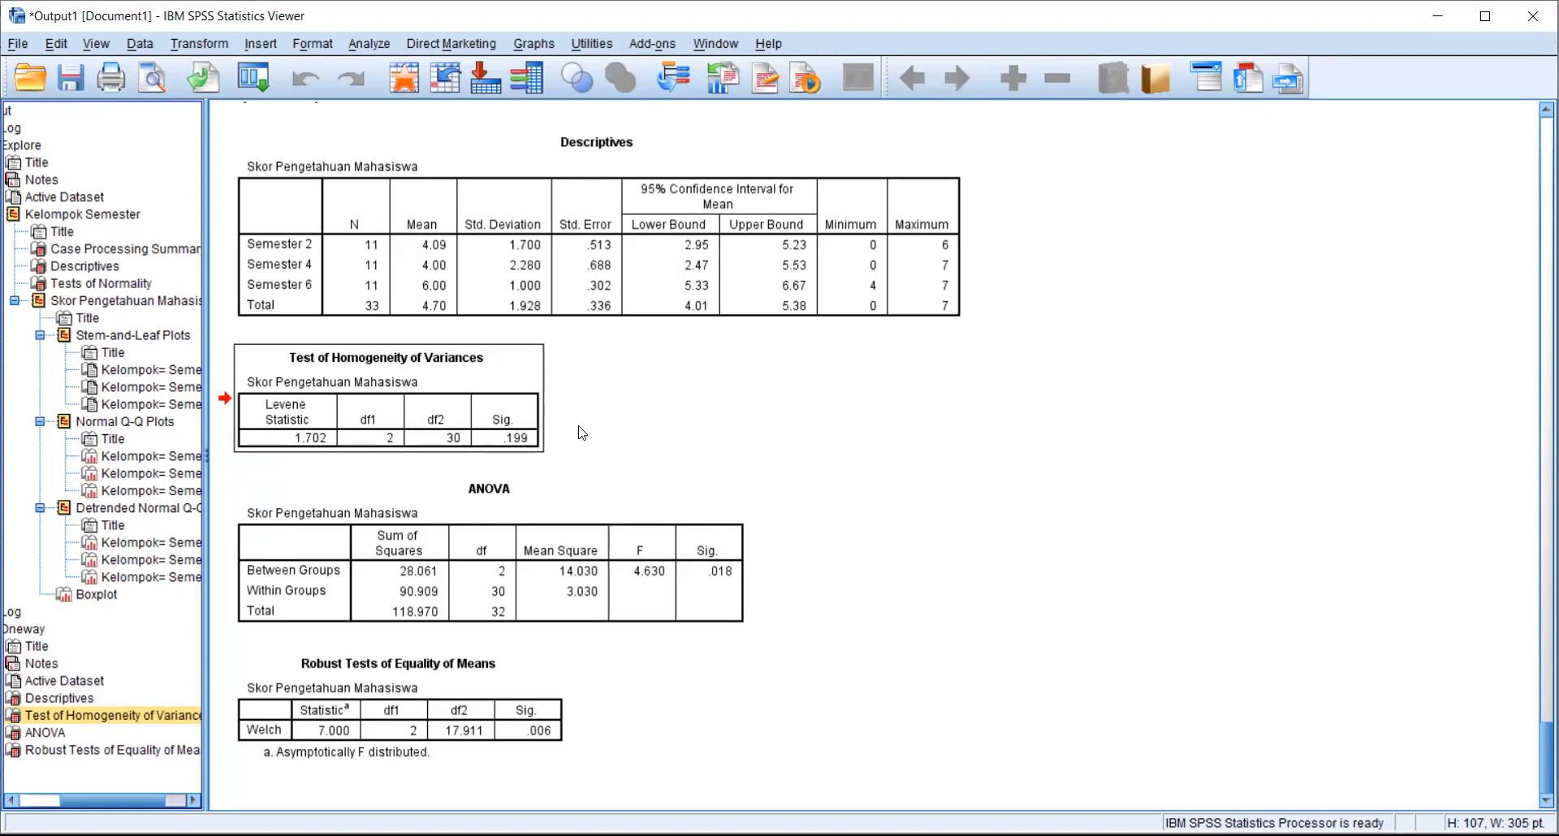
pyautogui.click(520, 521)
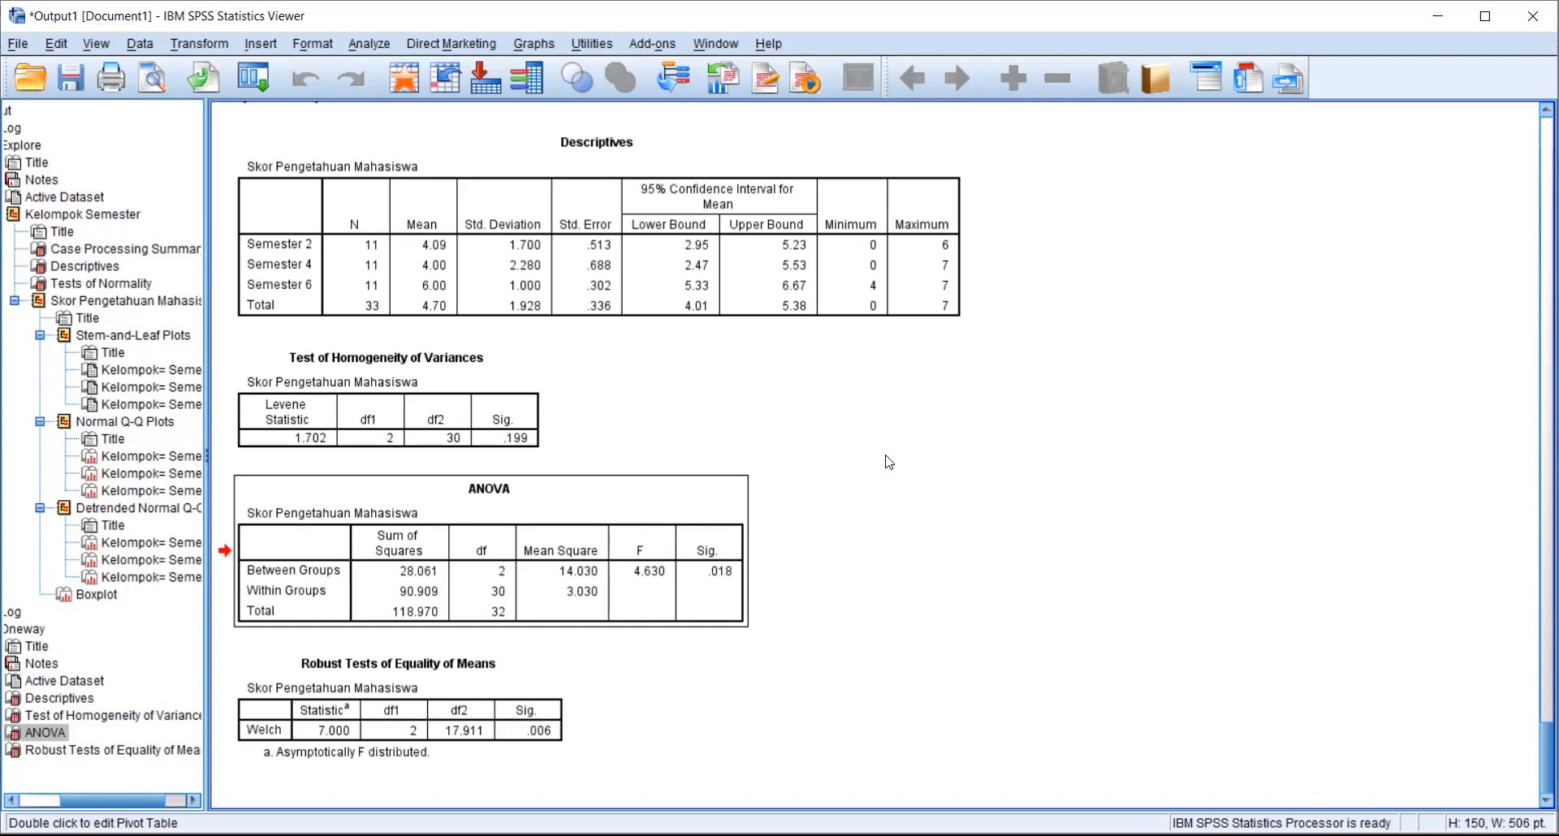
pyautogui.click(504, 428)
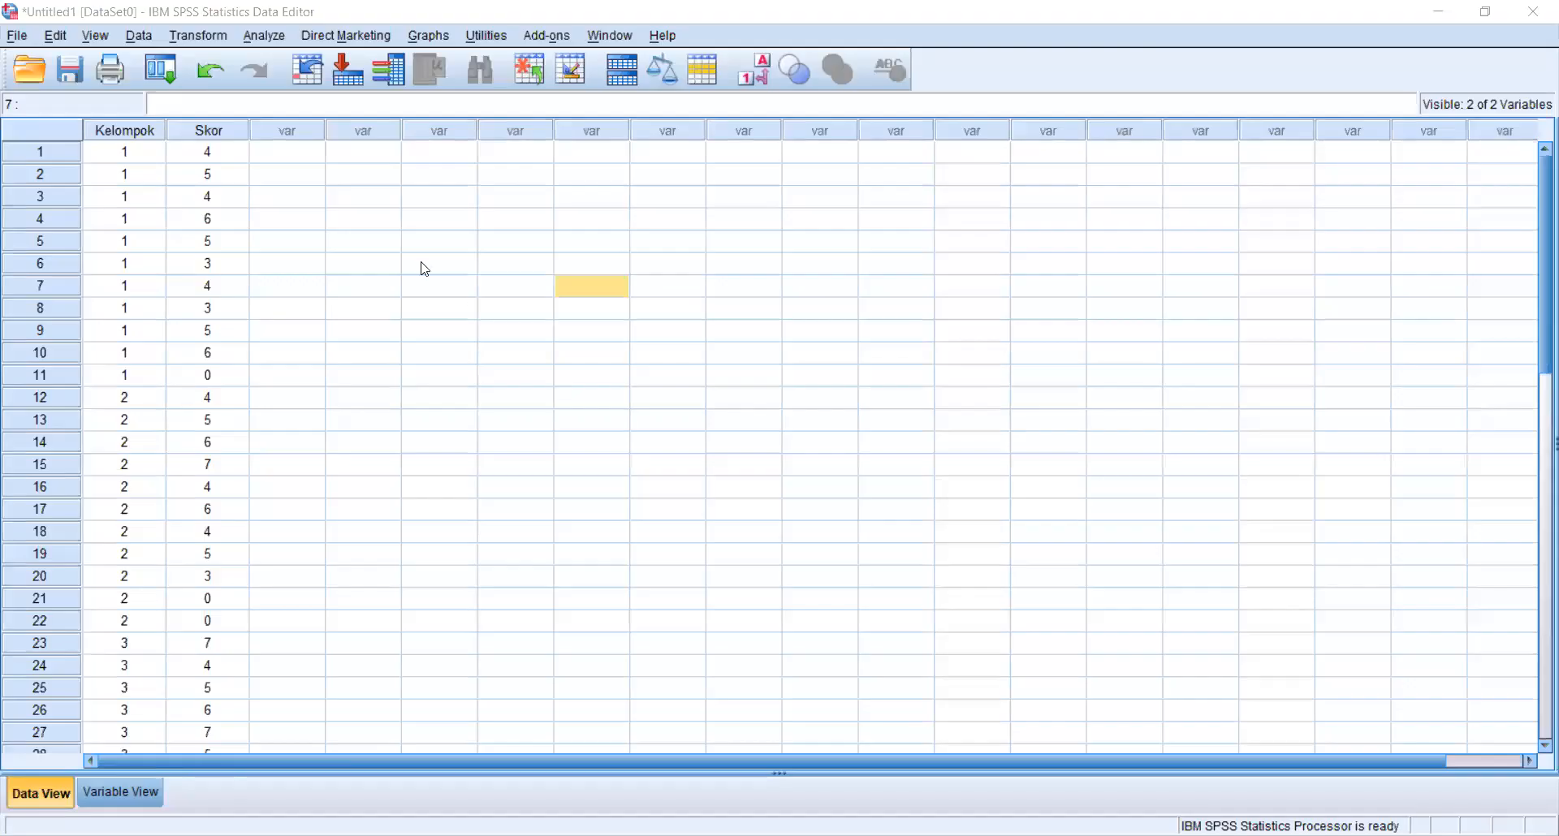
# Rerun the One-Way ANOVA with the Bonferroni post hoc test and show its Multiple Comparisons table.
pyautogui.click(273, 40)
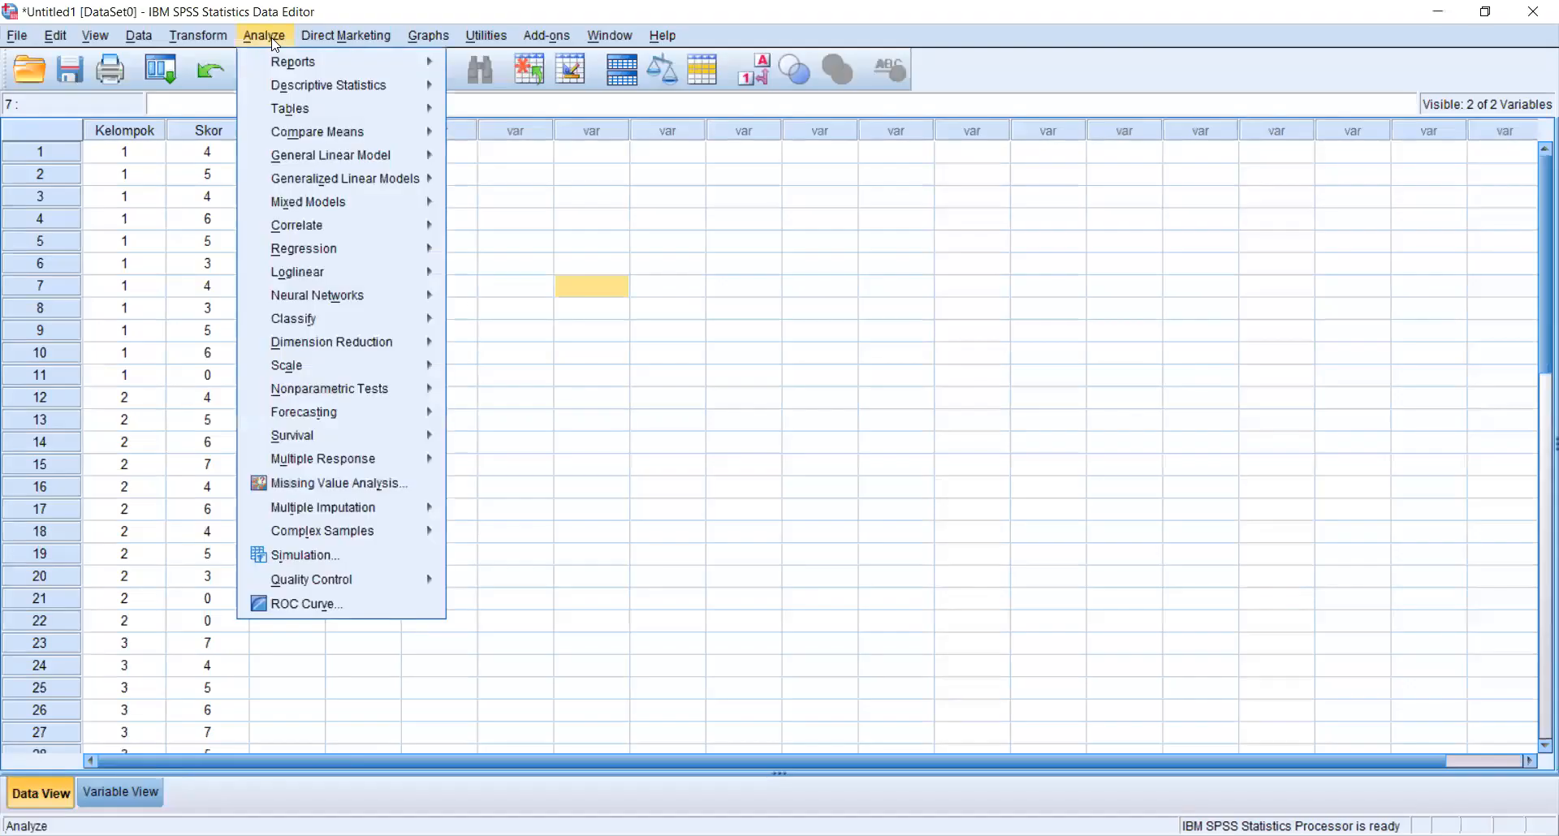
pyautogui.moveTo(394, 133)
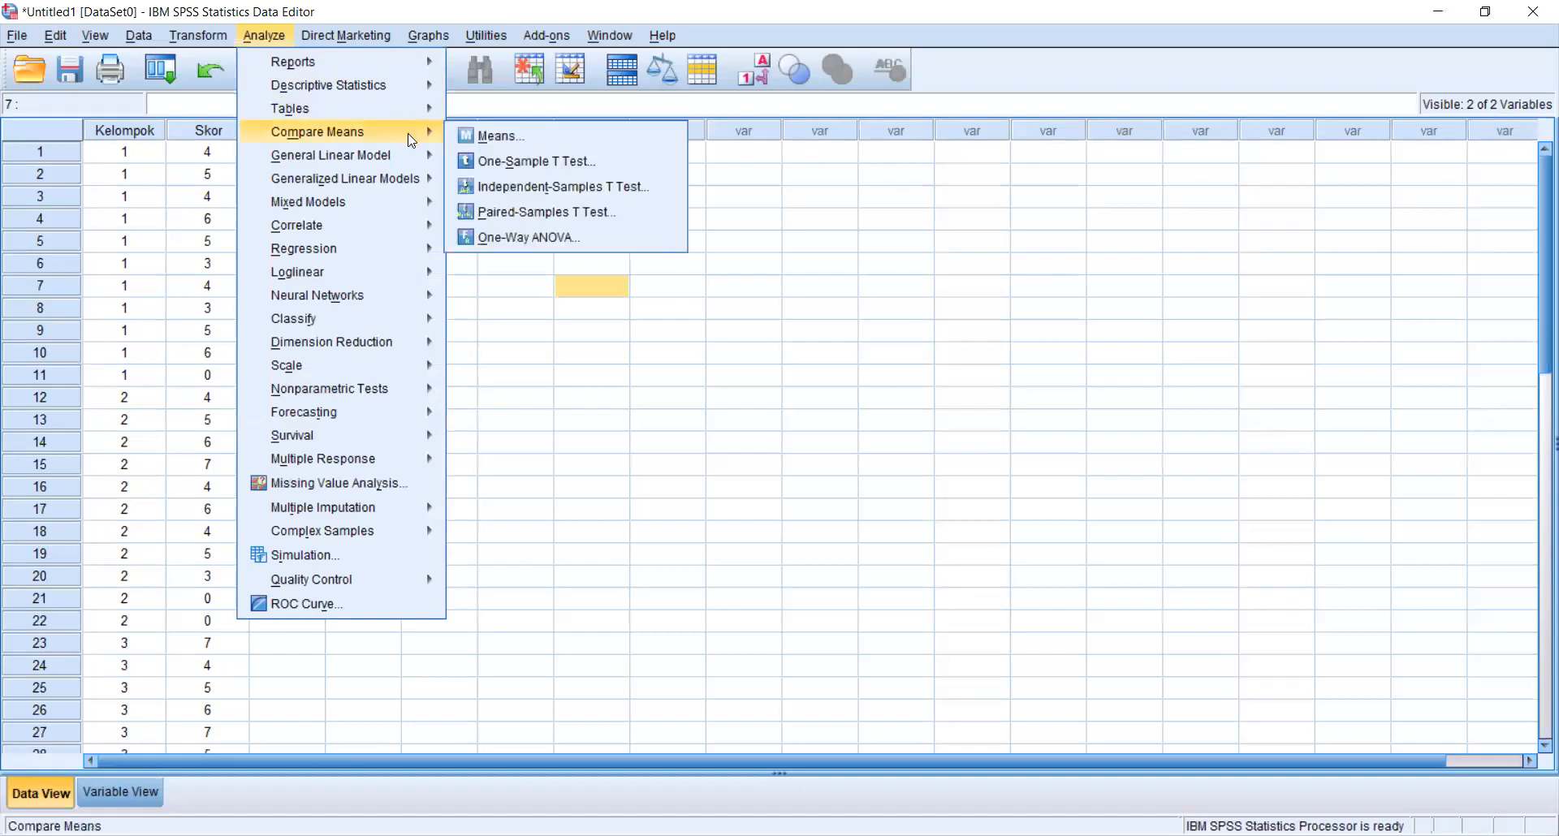
pyautogui.click(580, 238)
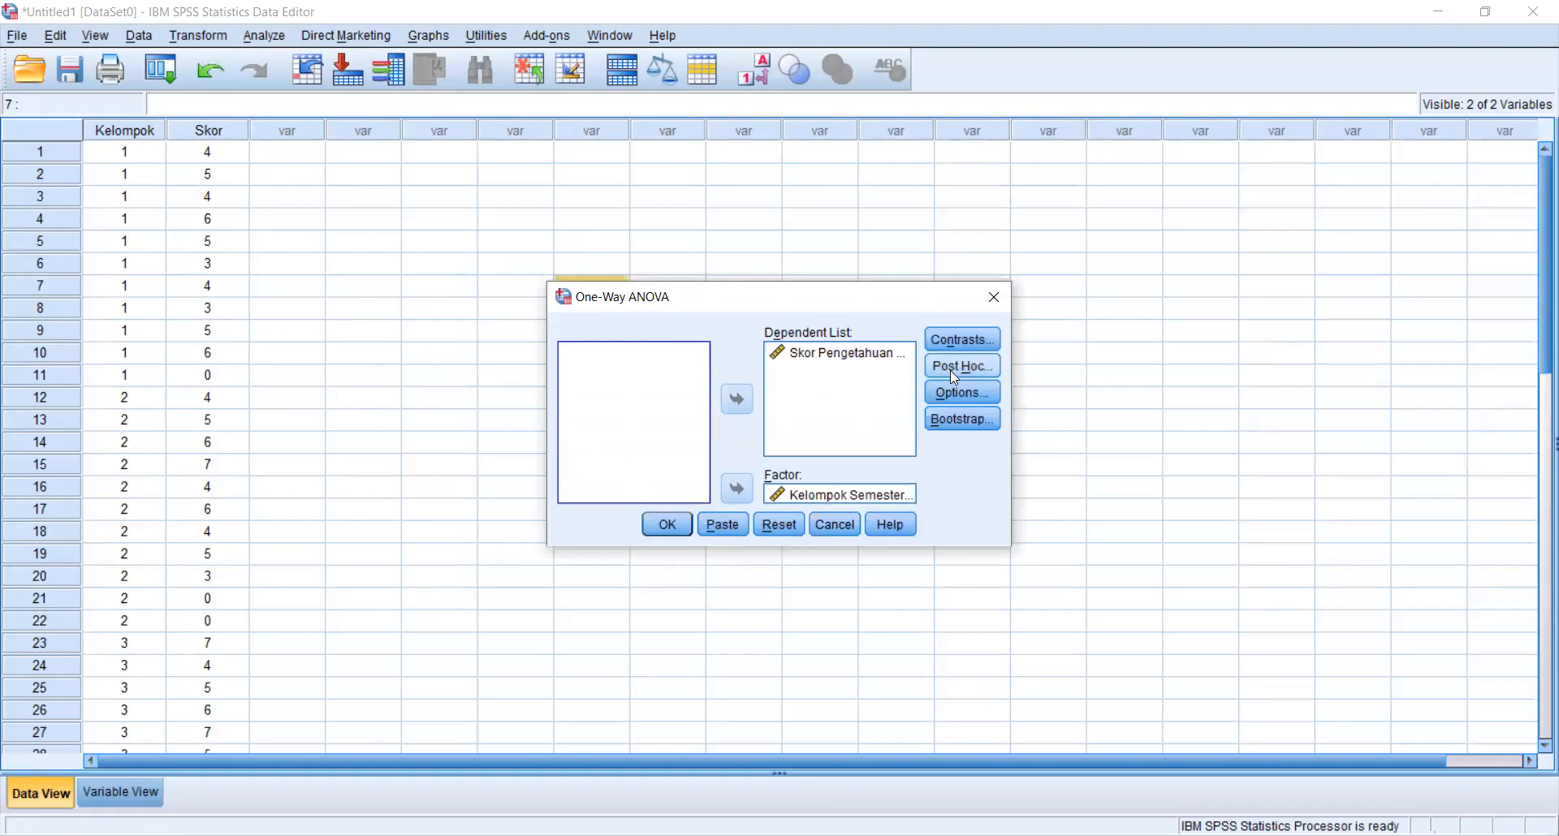
pyautogui.click(989, 368)
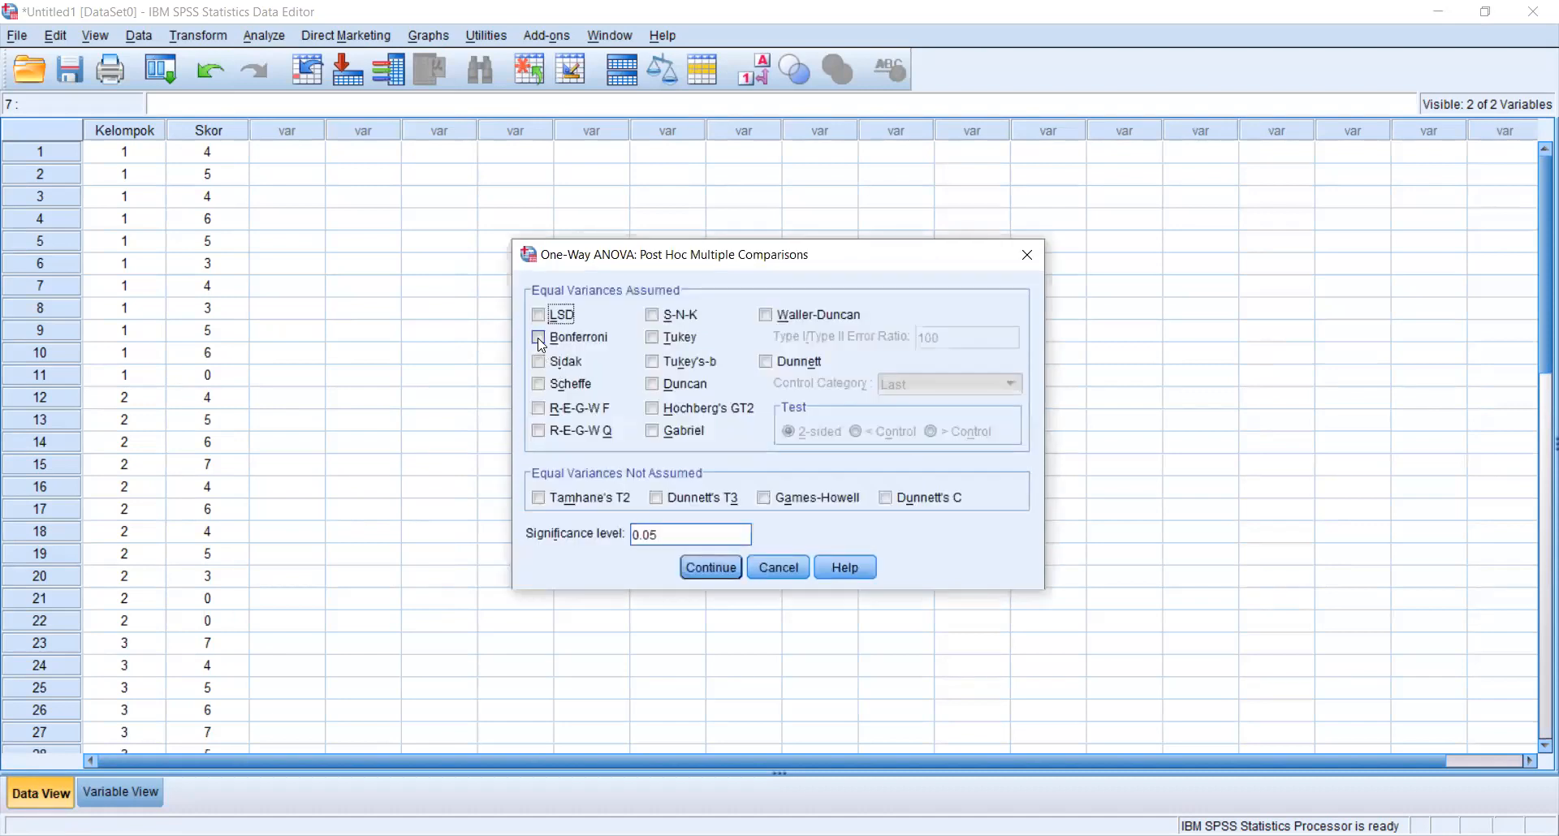
pyautogui.click(539, 339)
pyautogui.click(705, 574)
pyautogui.click(668, 530)
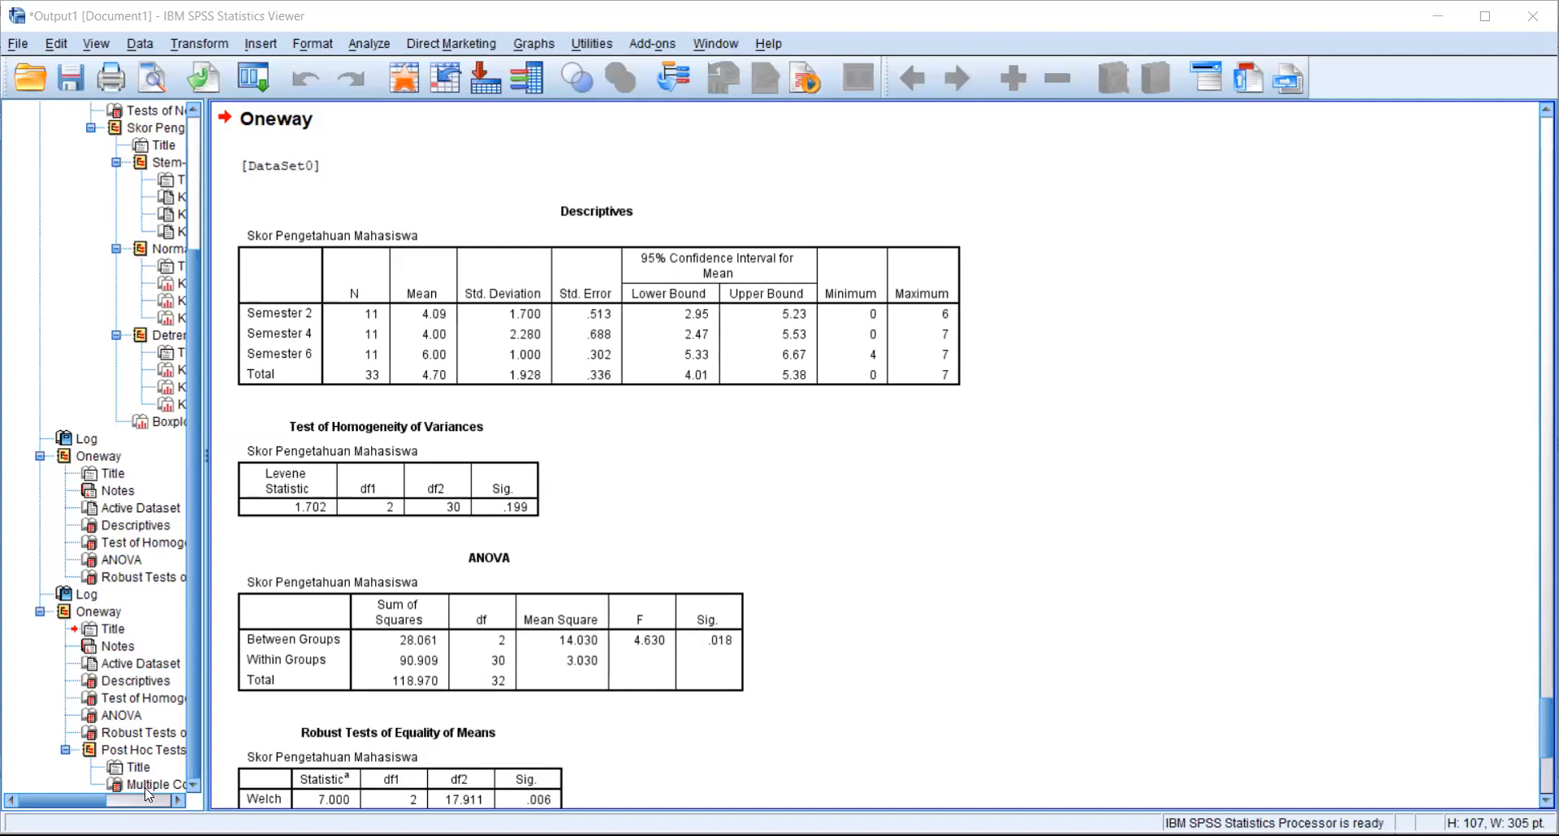
pyautogui.click(146, 786)
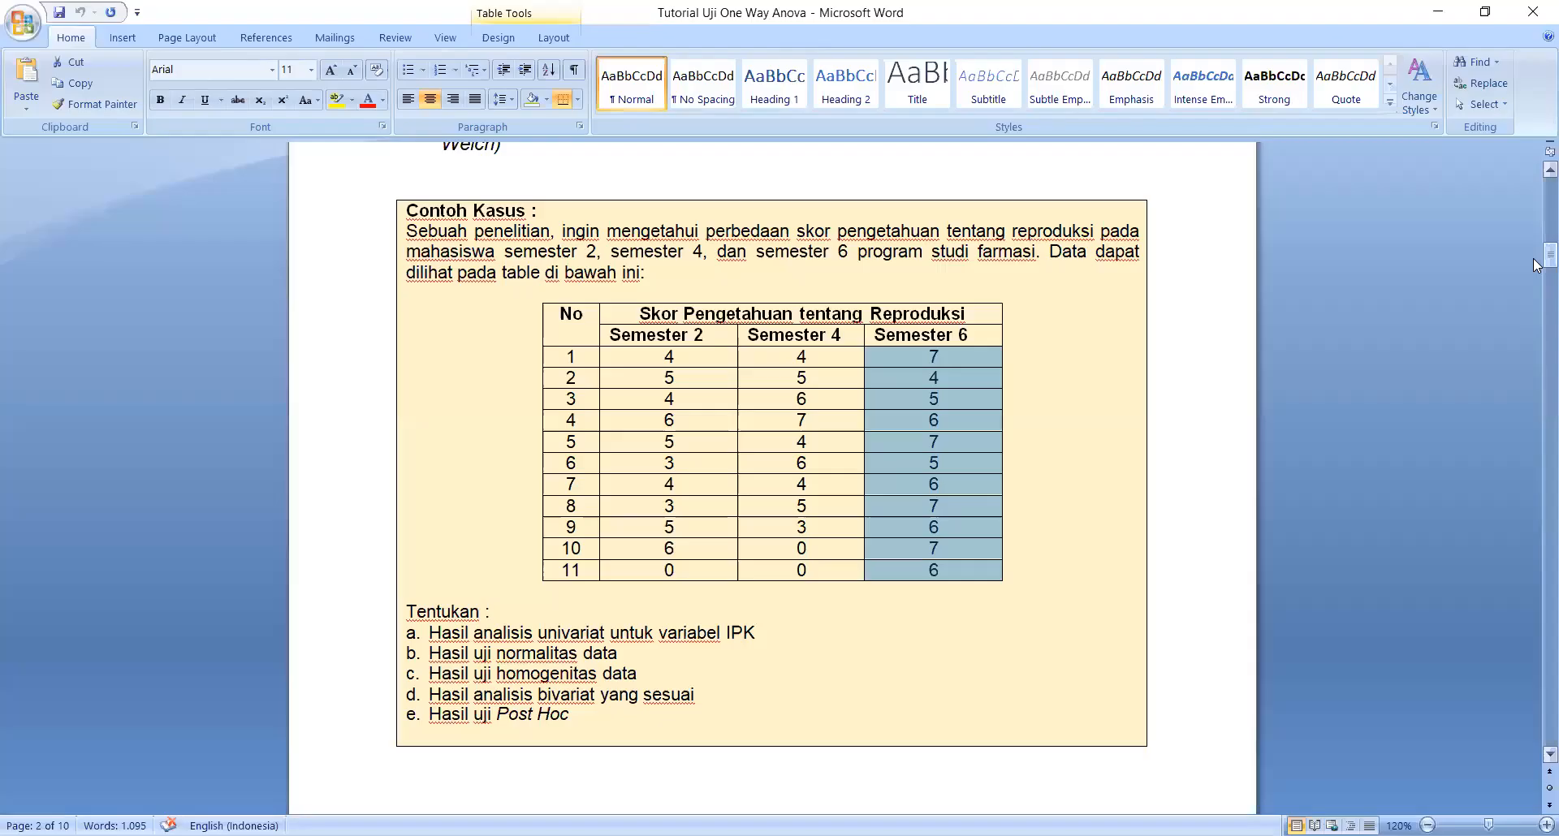
# In the Word tutorial document, review the Interpretasi Data section and add a comma after "IV" in the bivariate analysis conclusion.
pyautogui.moveTo(1534, 264); pyautogui.dragTo(1534, 717)
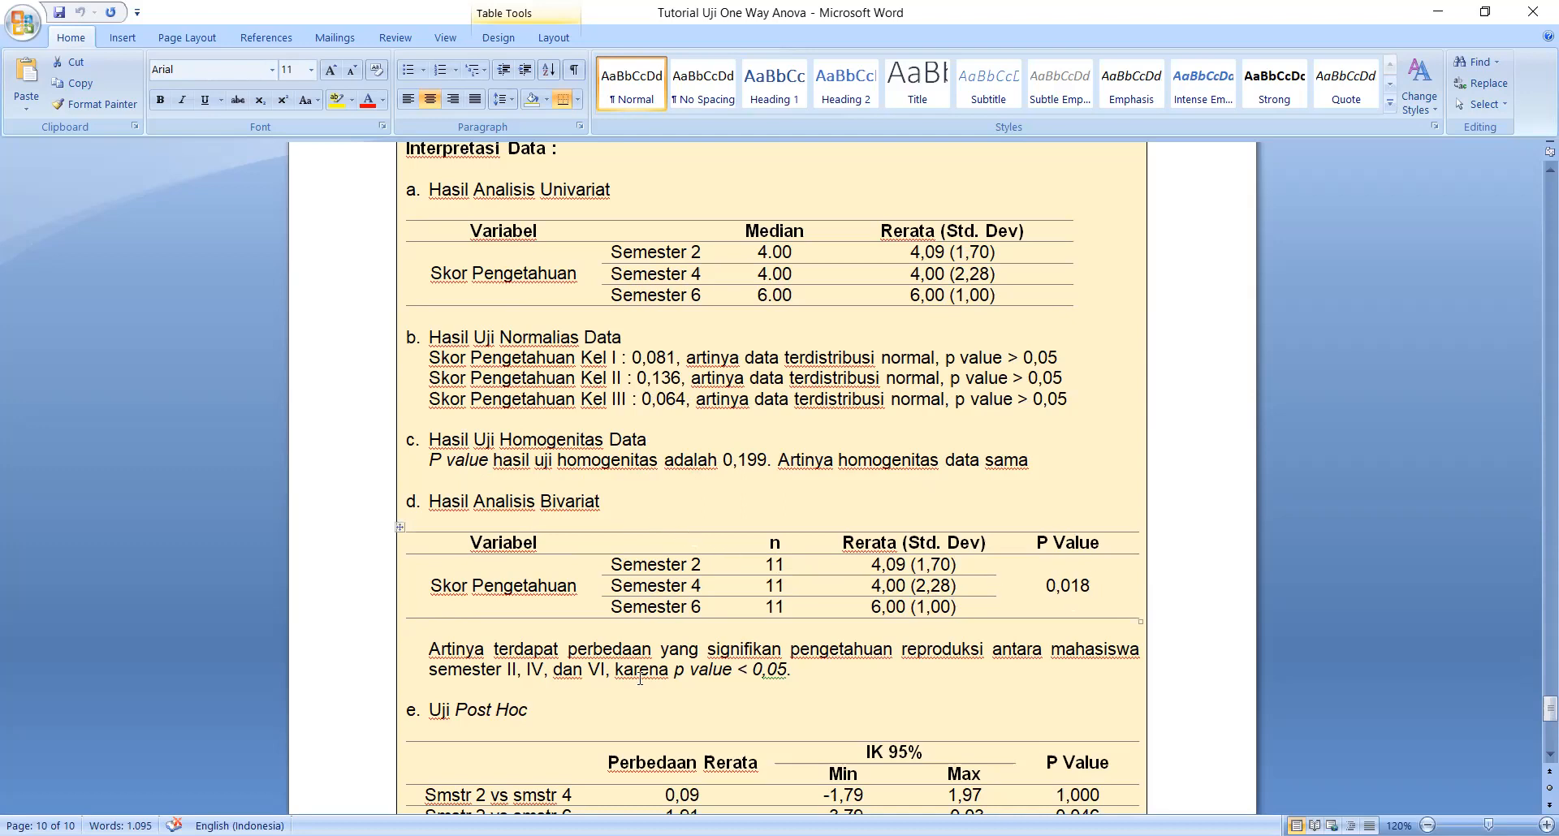
pyautogui.click(547, 670)
pyautogui.write(',')
pyautogui.moveTo(1534, 713); pyautogui.dragTo(1535, 724)
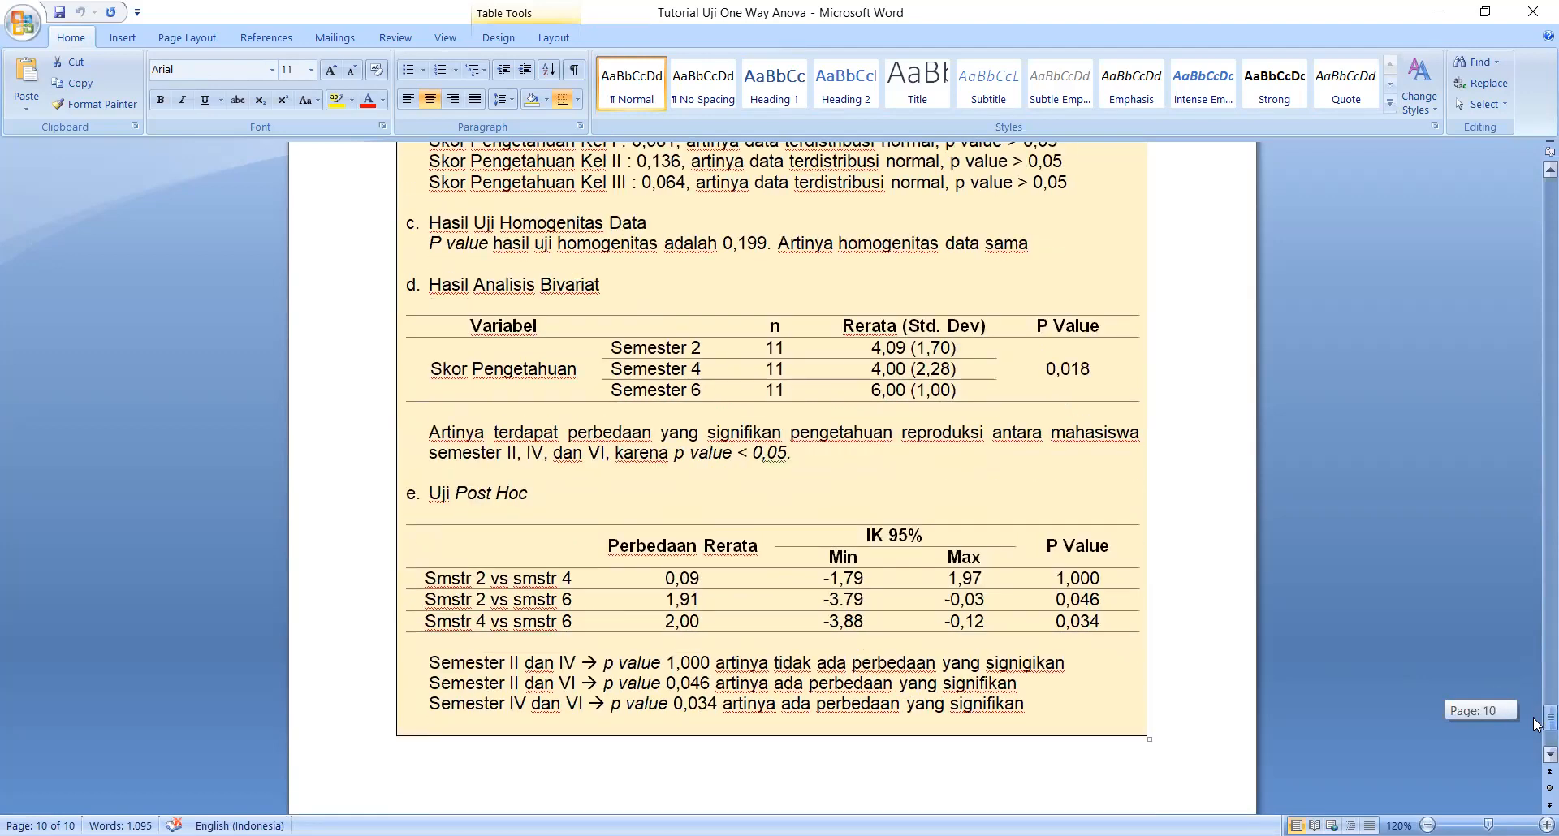